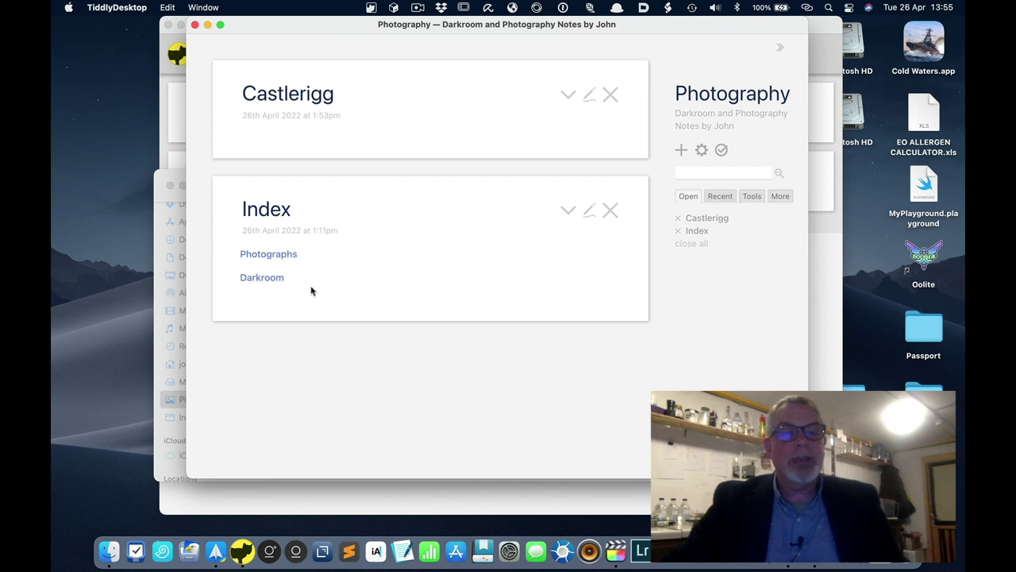
Examine the double-bracket link markup for Photographs and Darkroom in the Index tiddler's source, and close the editor.
left_click(589, 210)
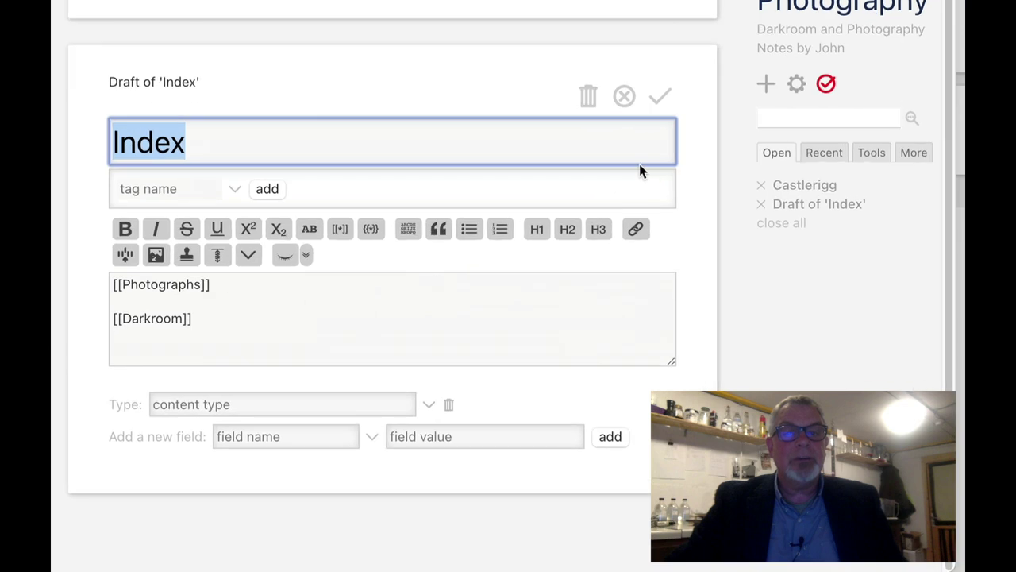
left_click(254, 286)
left_click_drag(208, 287, 95, 291)
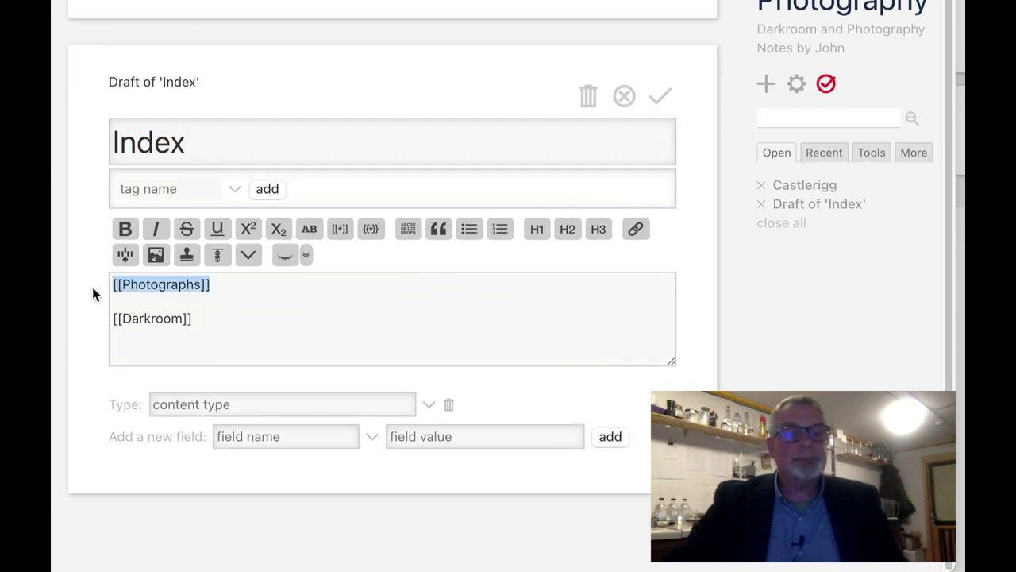
left_click(150, 284)
left_click_drag(200, 285, 114, 286)
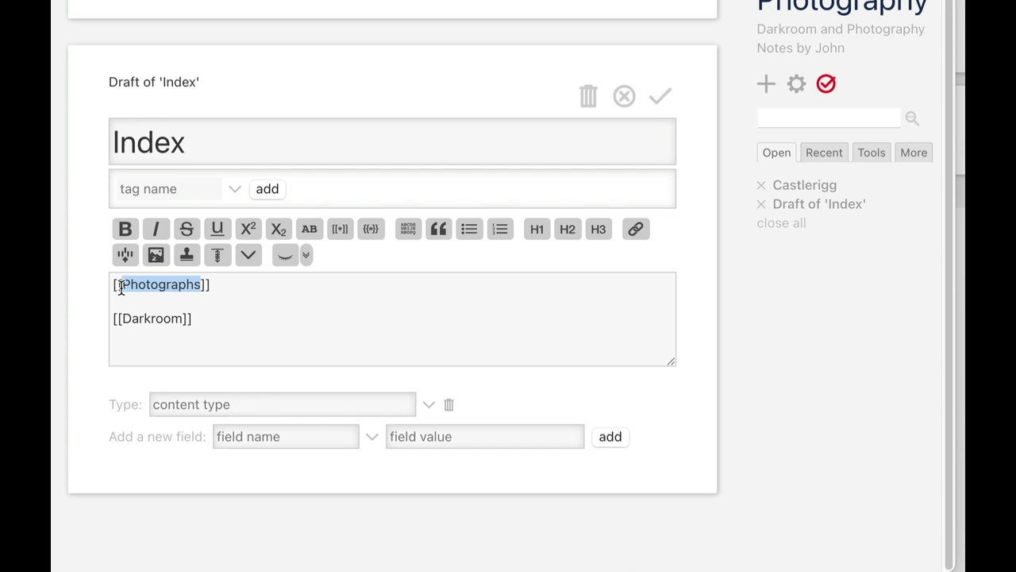
left_click(213, 288)
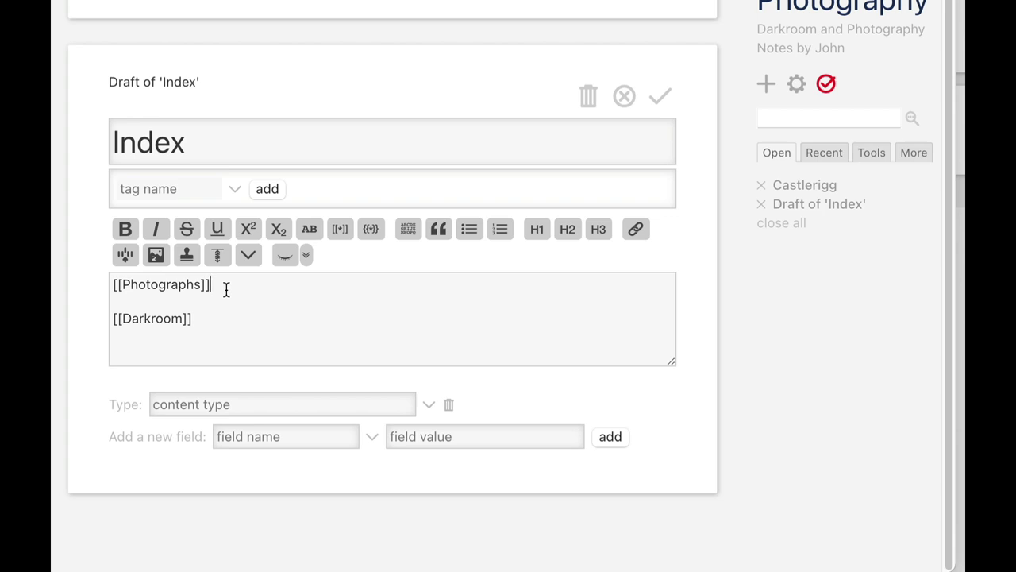
left_click(124, 318)
left_click_drag(123, 316, 119, 322)
left_click(197, 322)
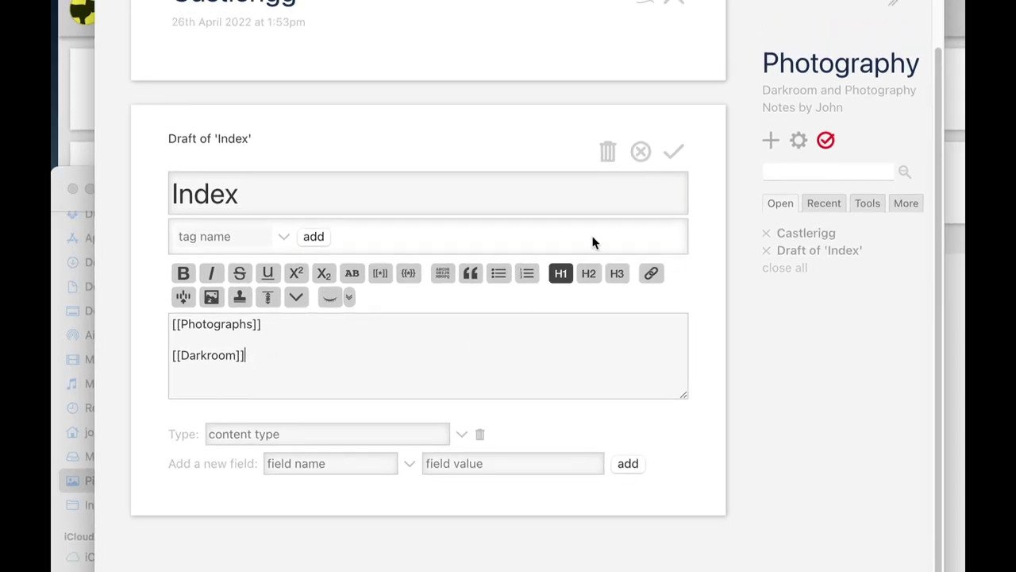
left_click(660, 96)
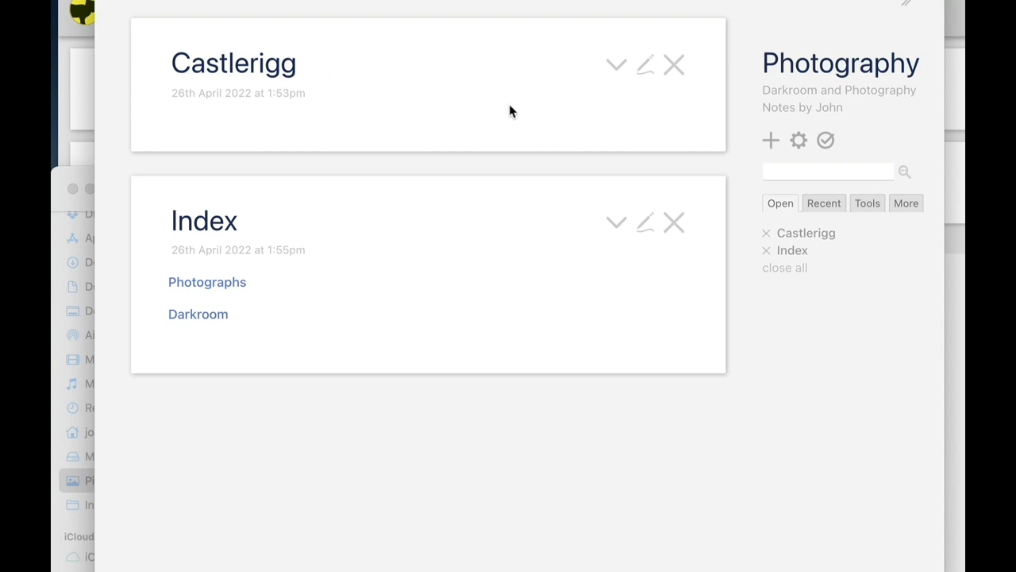
Delete the existing Castlerigg tiddler and save a new tiddler titled Castlerigg with no text.
left_click(619, 71)
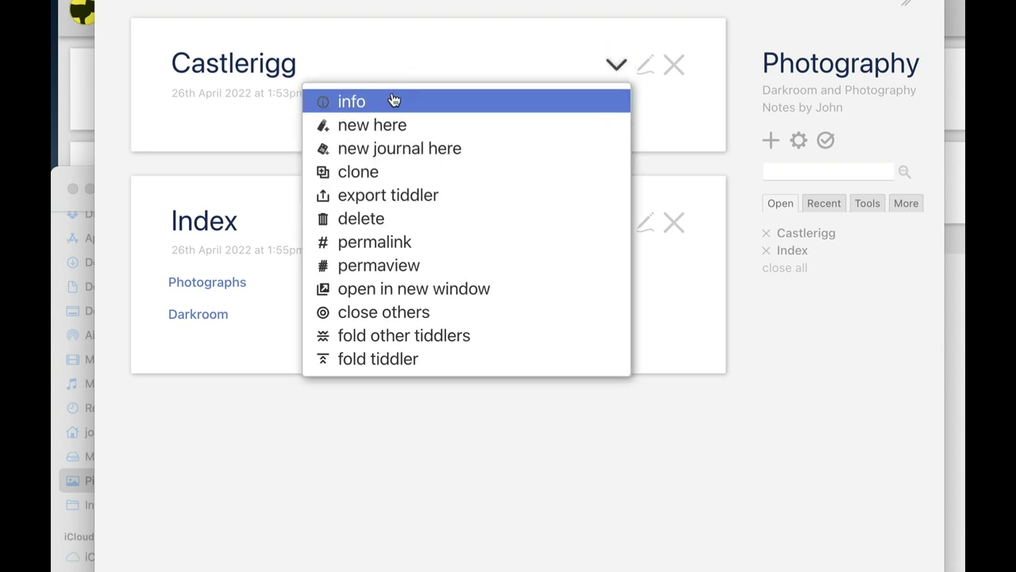
left_click(374, 220)
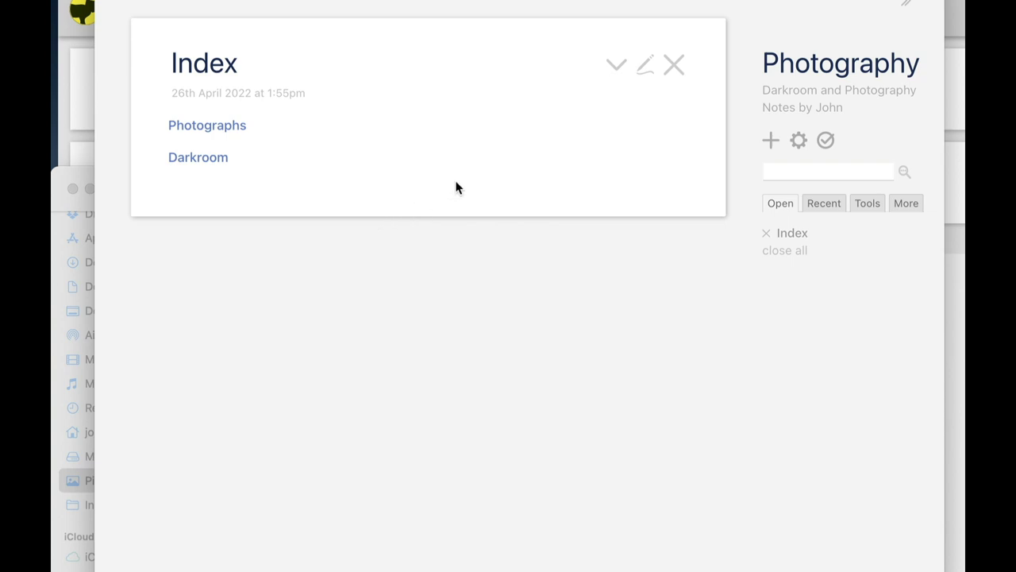
left_click(771, 141)
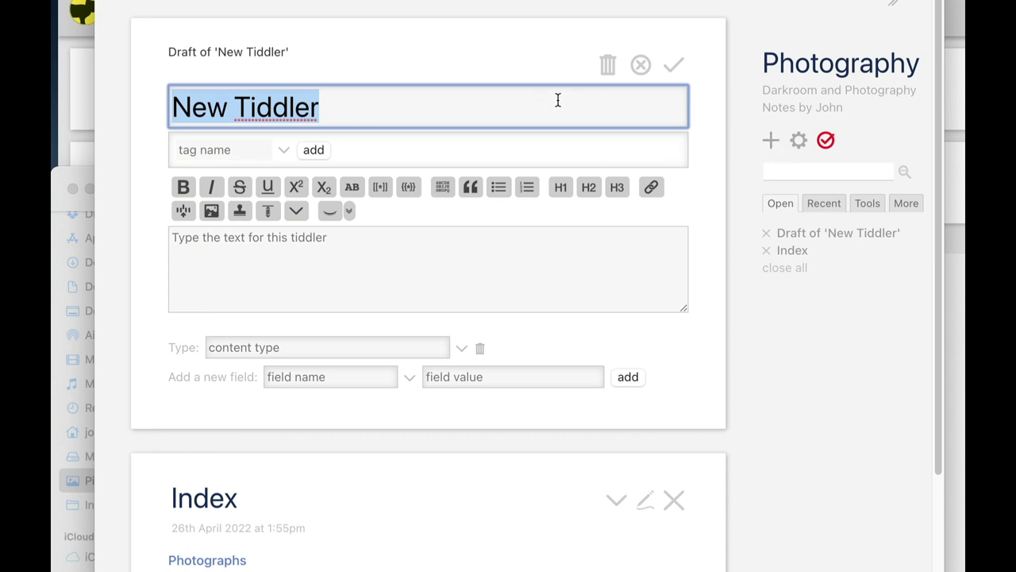
type("C")
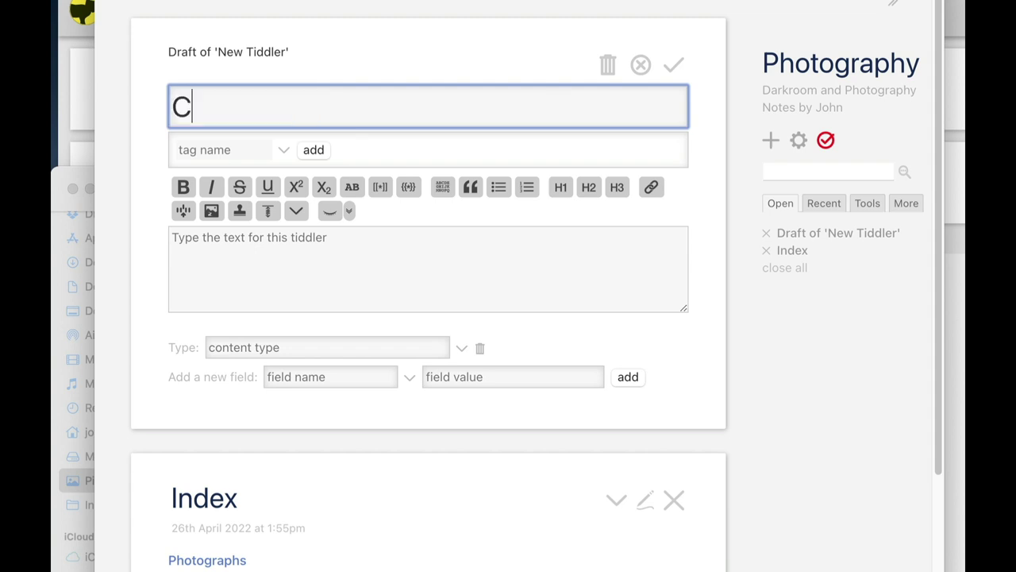
type("astlerigg")
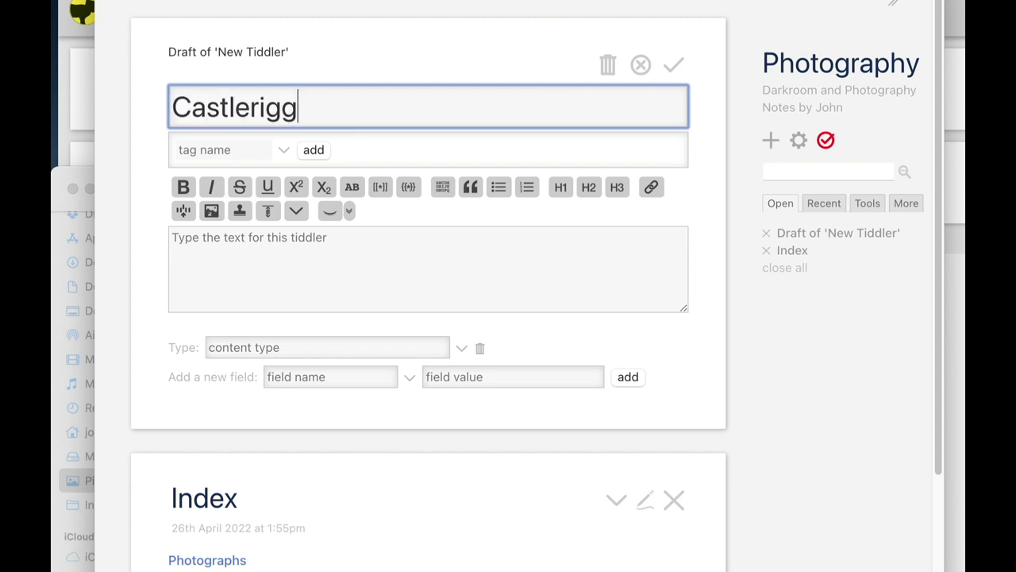
left_click(566, 254)
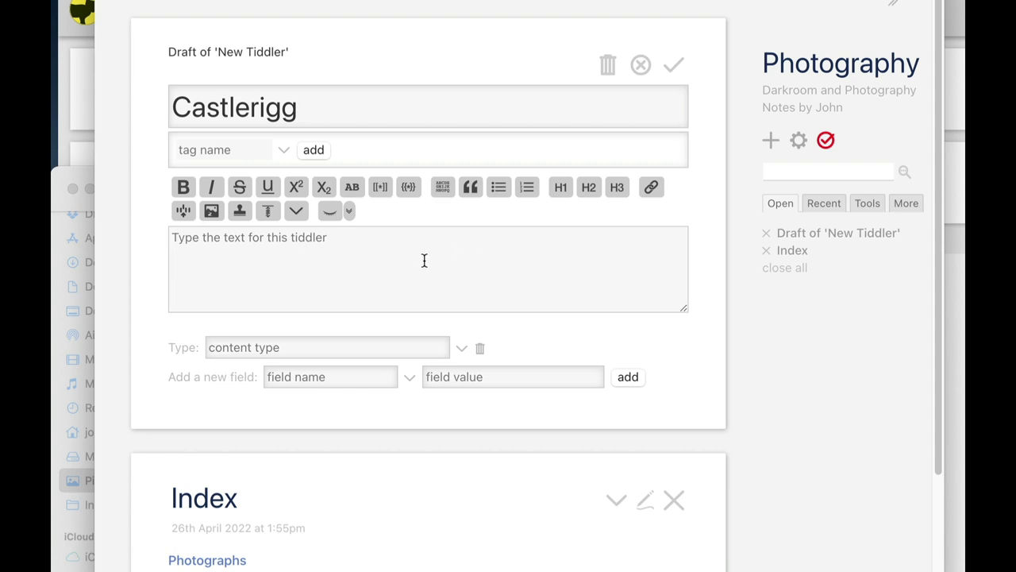
left_click(675, 67)
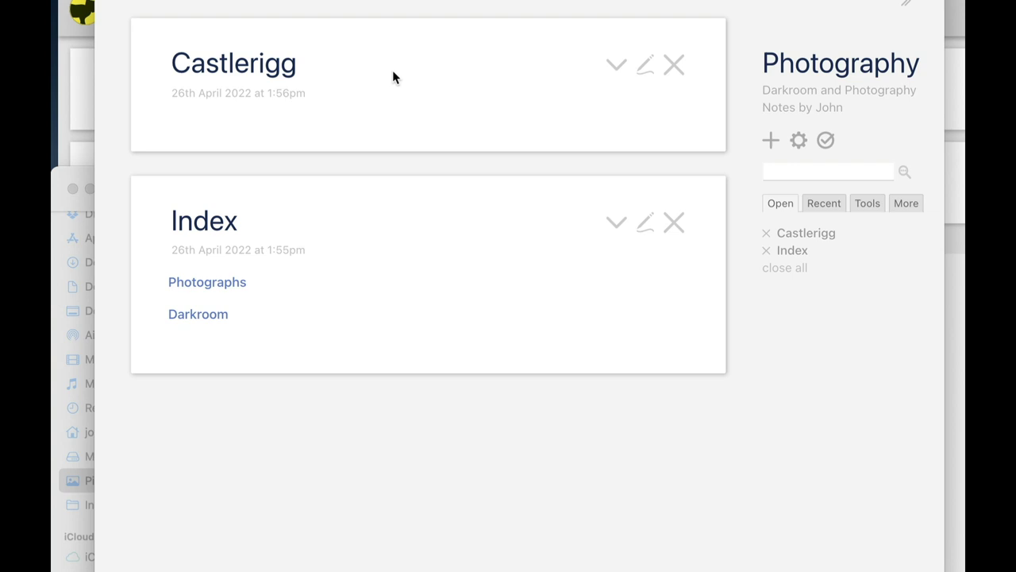
Switch to Finder and examine the preview and pixel dimensions of Castlerigg.jpg in the Library pictures folder.
key("super+Tab")
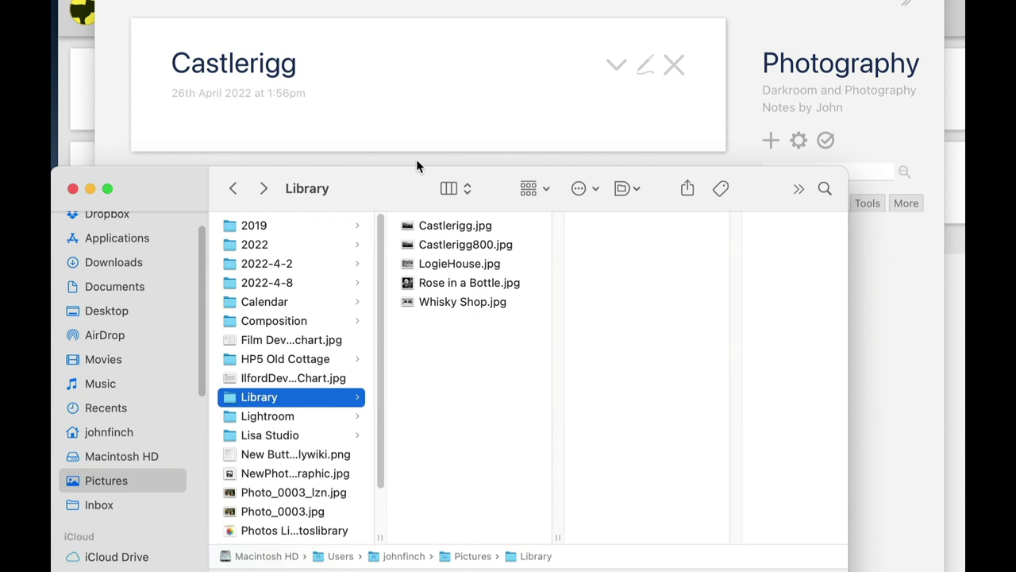
left_click_drag(417, 160, 446, 97)
left_click(487, 142)
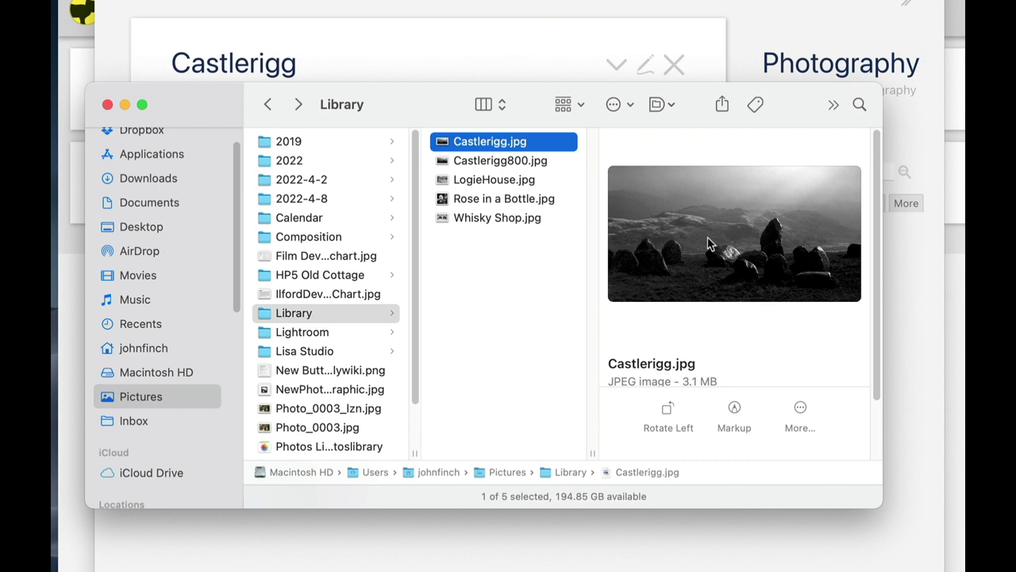
scroll(767, 341, "down", 5)
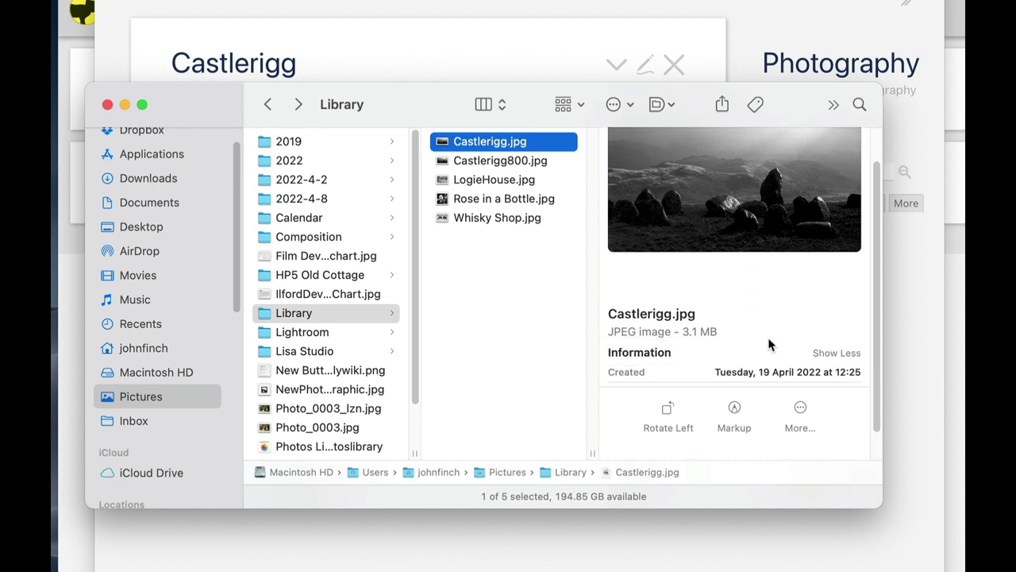
left_click(807, 303)
left_click_drag(806, 303, 853, 303)
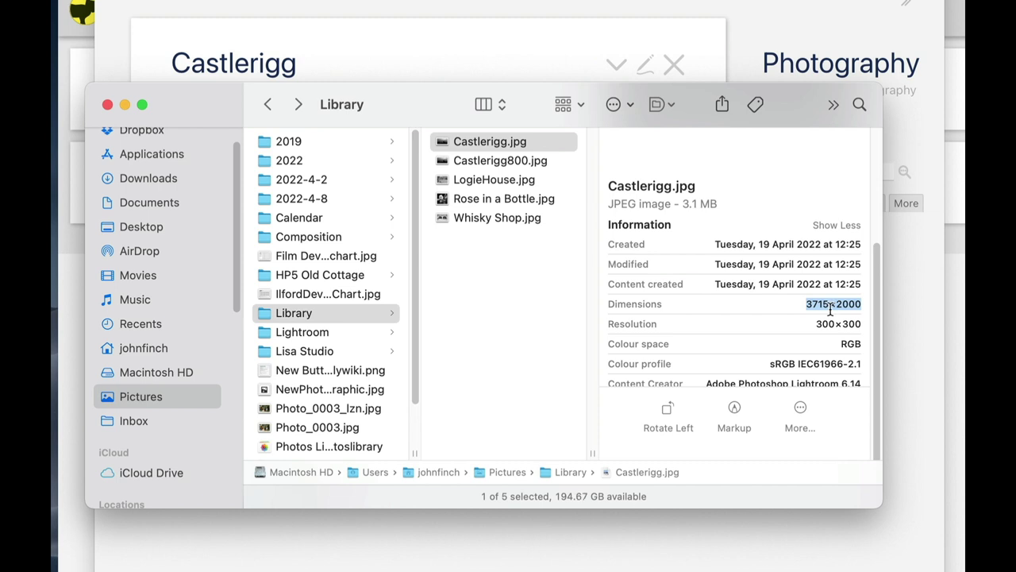
scroll(831, 310, "up", 5)
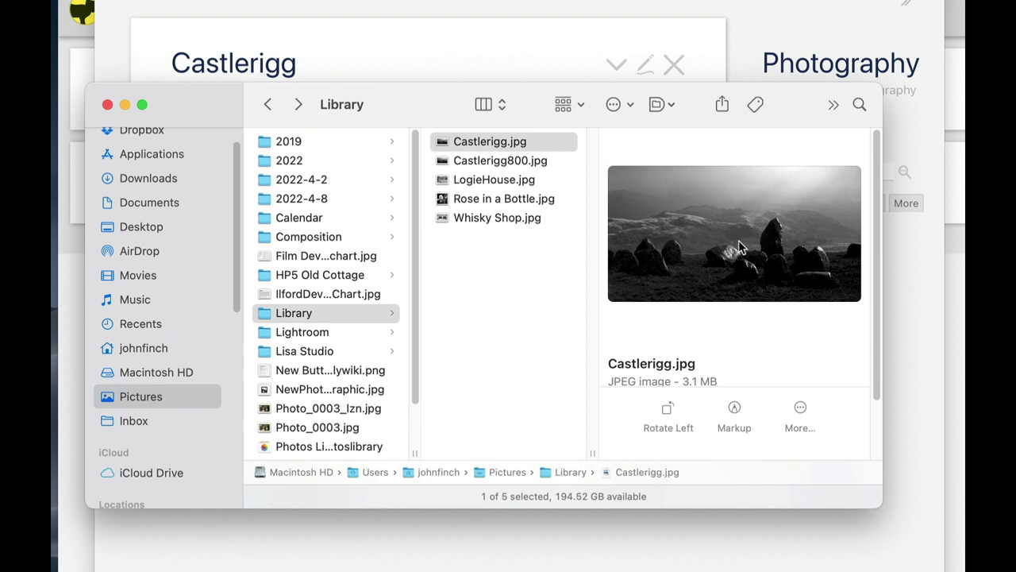
Check the file size of the reduced image Castlerigg800.jpg in the Library folder.
left_click(515, 161)
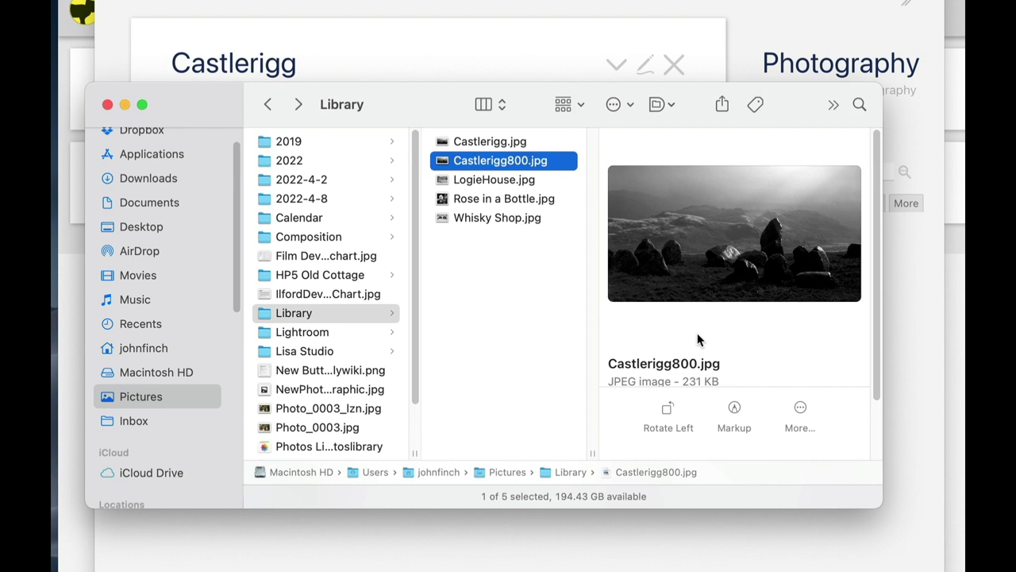
scroll(698, 336, "down", 2)
left_click_drag(679, 326, 744, 326)
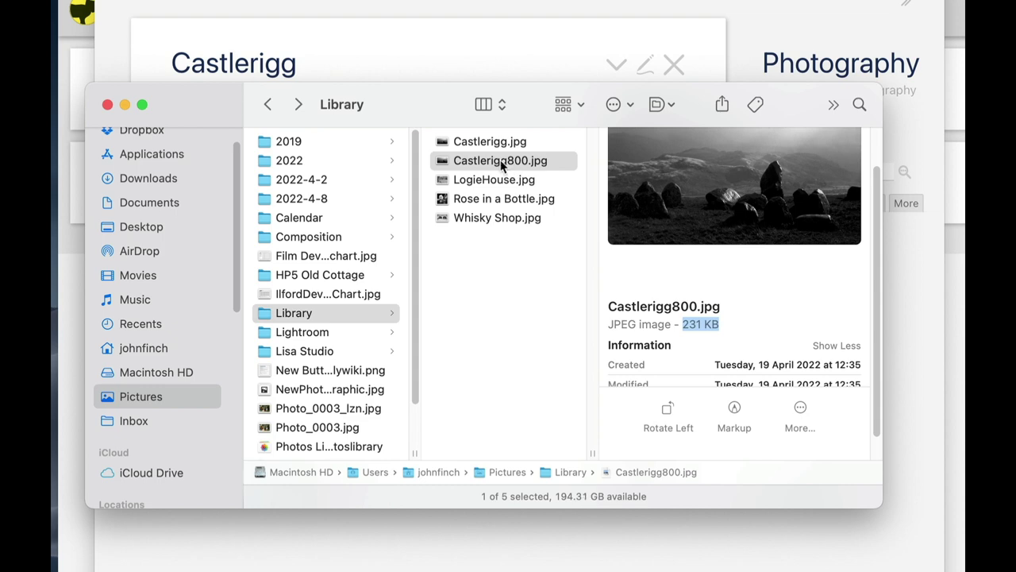
Edit the Castlerigg tiddler and import Castlerigg800.jpg from the Finder Library folder into its text.
left_click_drag(429, 106, 484, 273)
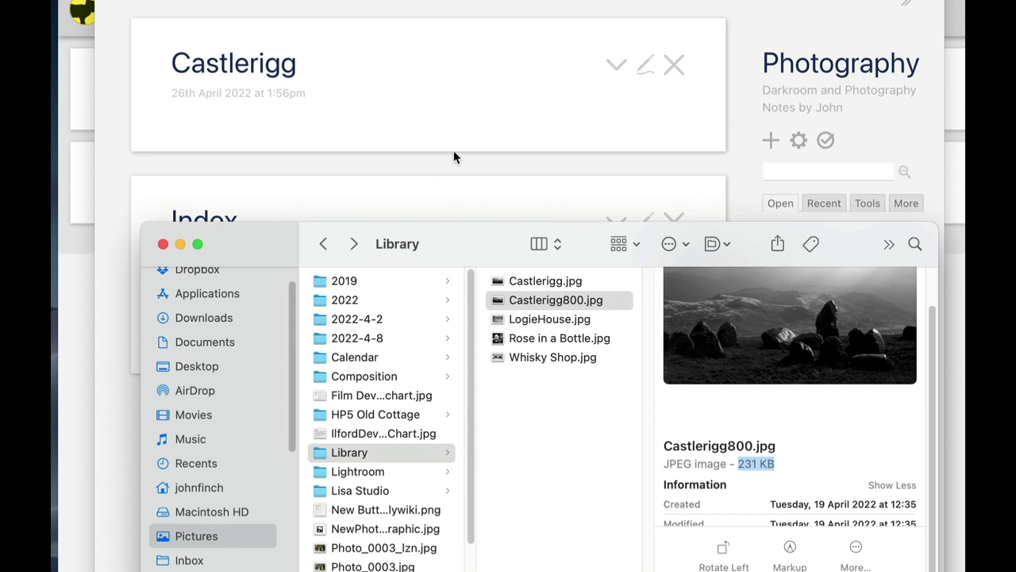
left_click(644, 66)
left_click(644, 66)
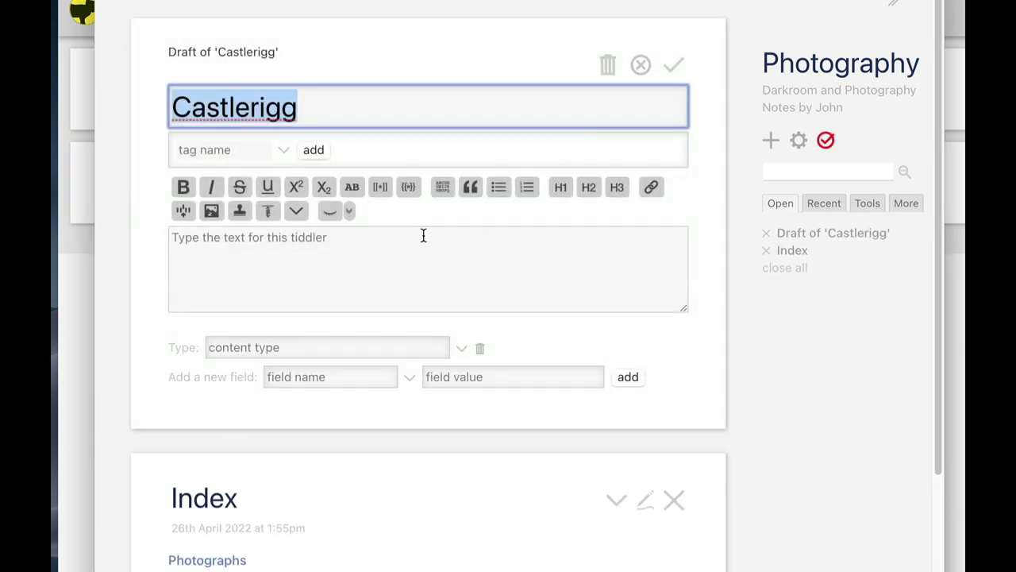
left_click(349, 249)
key("super+Tab")
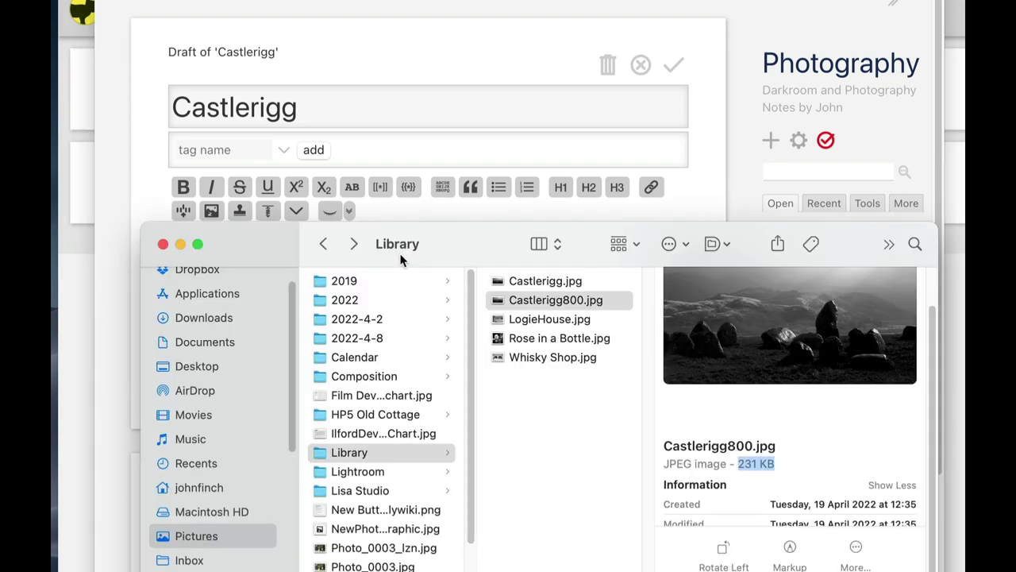
left_click_drag(454, 242, 501, 322)
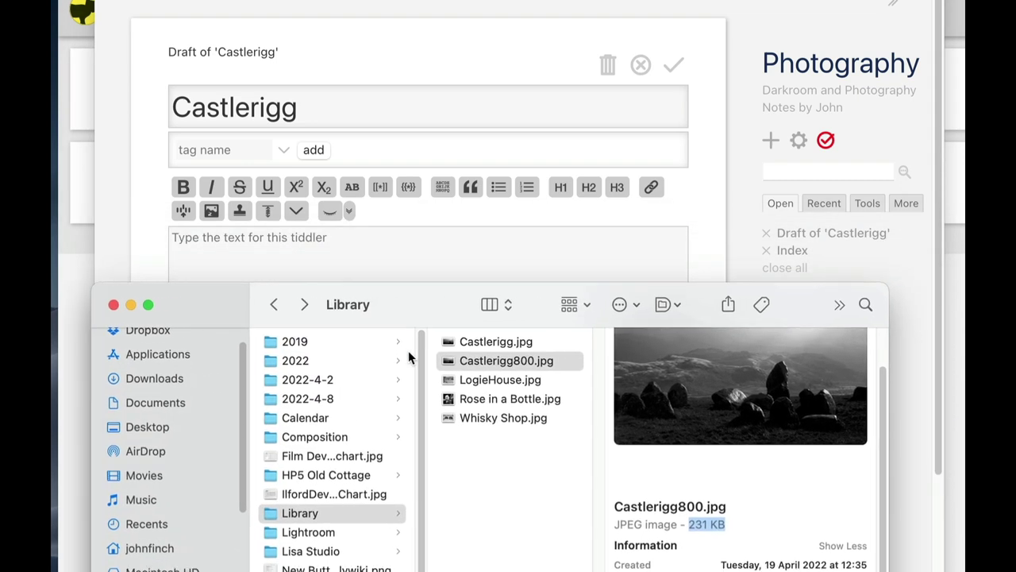
left_click_drag(434, 300, 420, 411)
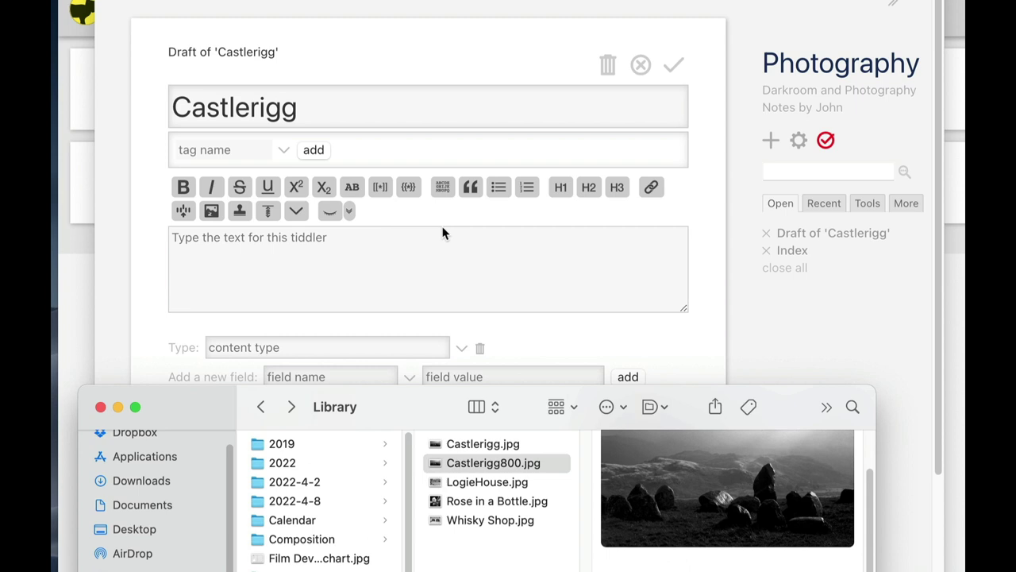
left_click_drag(496, 469, 449, 275)
mouse_move(455, 282)
left_mouse_down()
mouse_move(448, 274)
mouse_move(450, 283)
left_mouse_up()
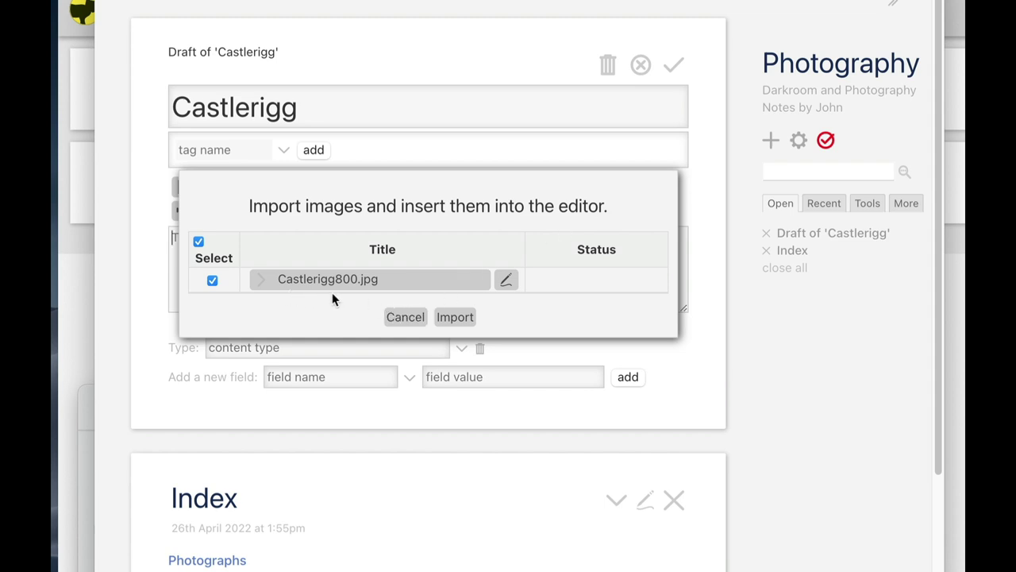
left_click(465, 316)
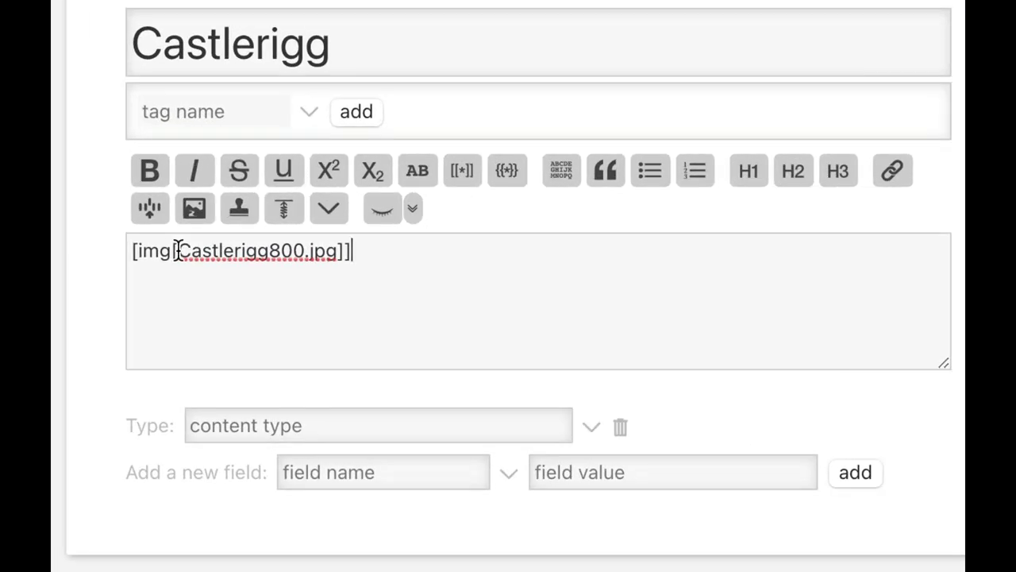
Examine the image markup in the Castlerigg draft, including its opening img tag, closing brackets and file name.
left_click_drag(173, 250, 127, 250)
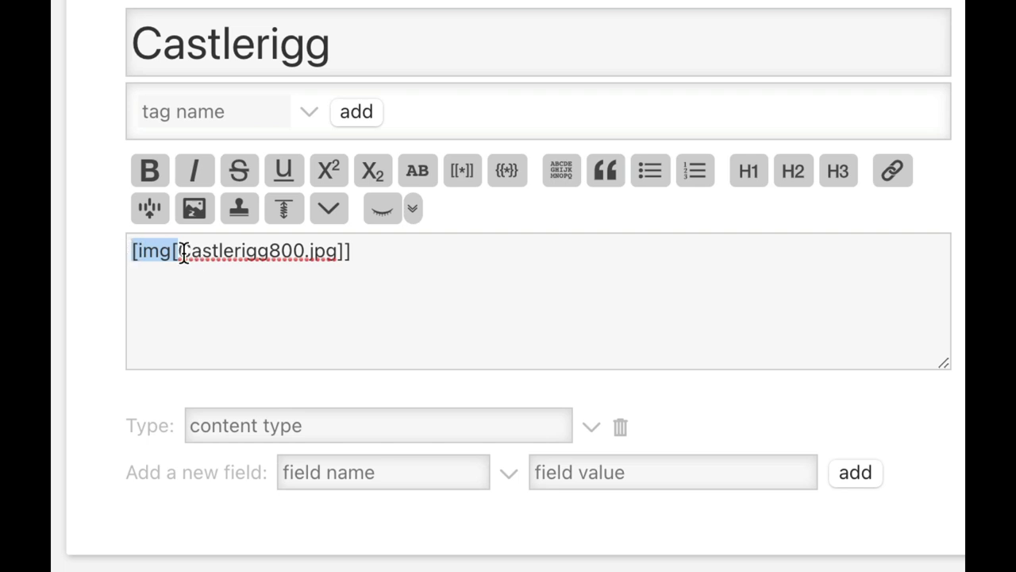
left_click_drag(337, 251, 363, 261)
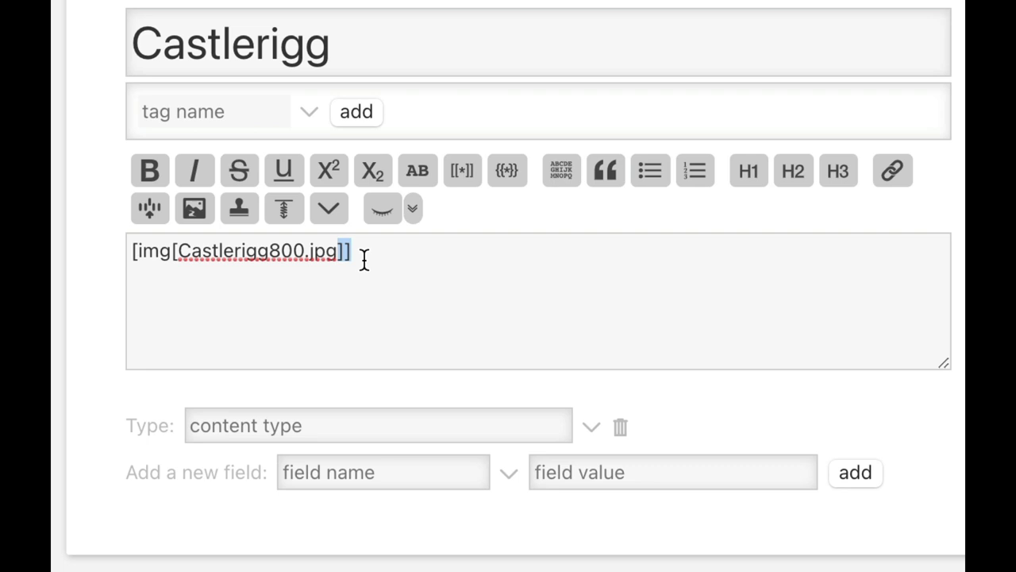
left_click(158, 251)
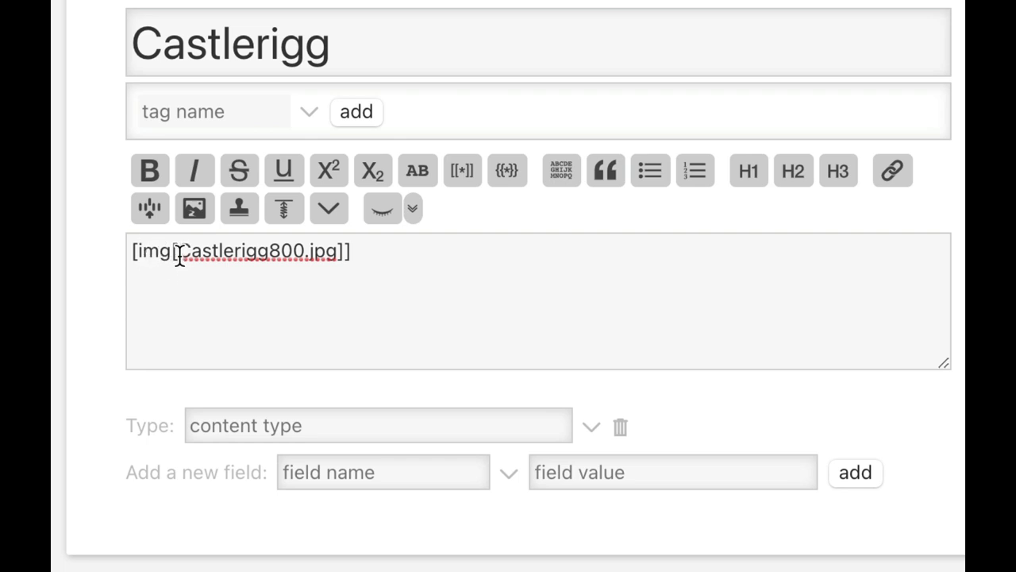
left_click_drag(178, 251, 337, 251)
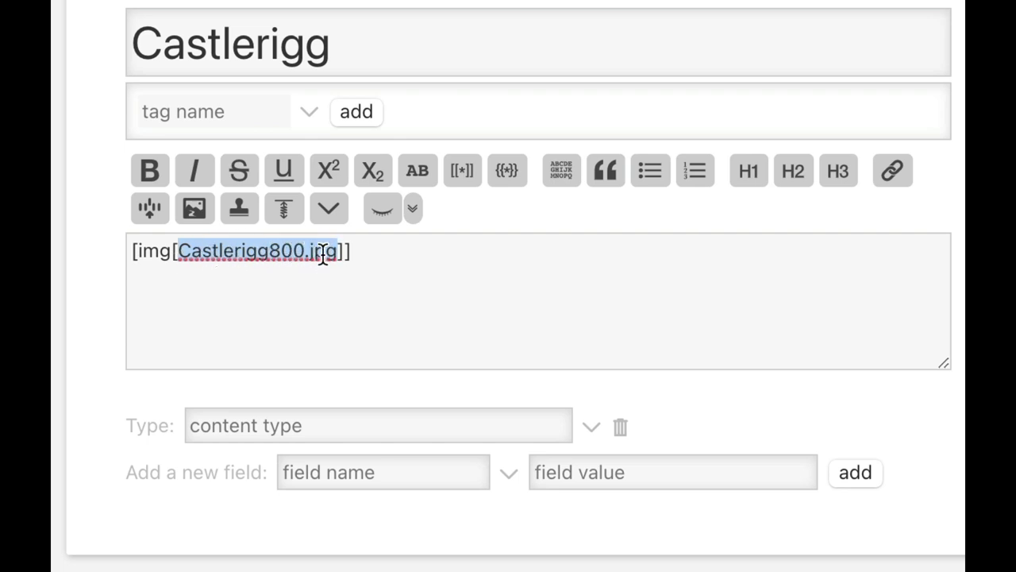
left_click(146, 252)
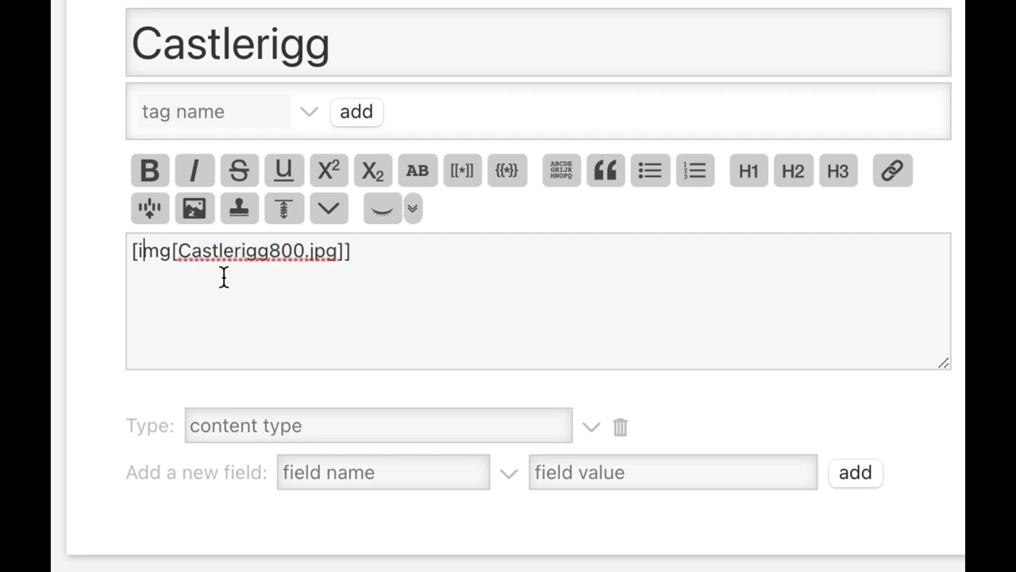
left_click_drag(180, 252, 339, 252)
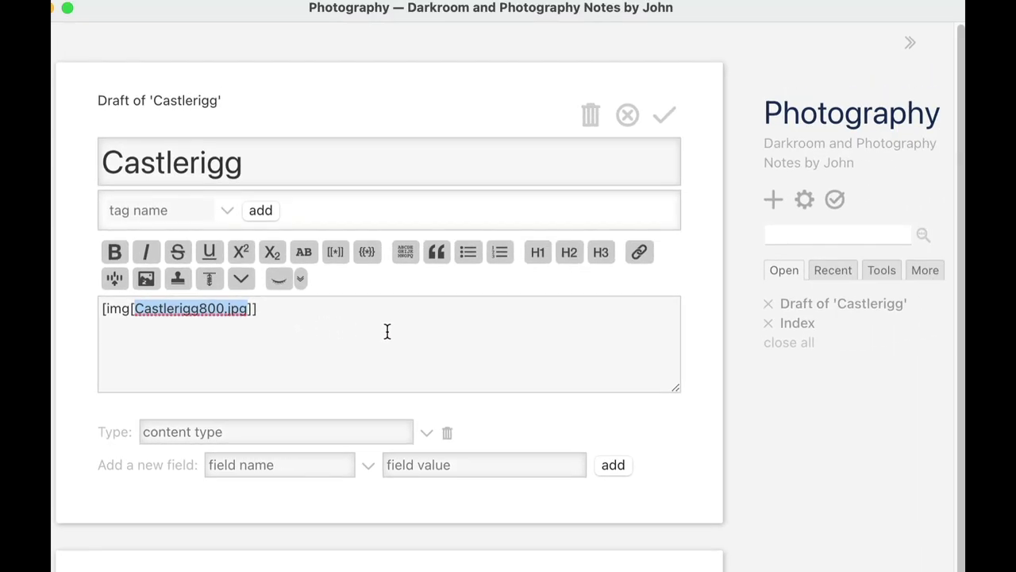
List the wiki's tiddlers by type to locate the imported Castlerigg800.jpg image.
left_click(926, 270)
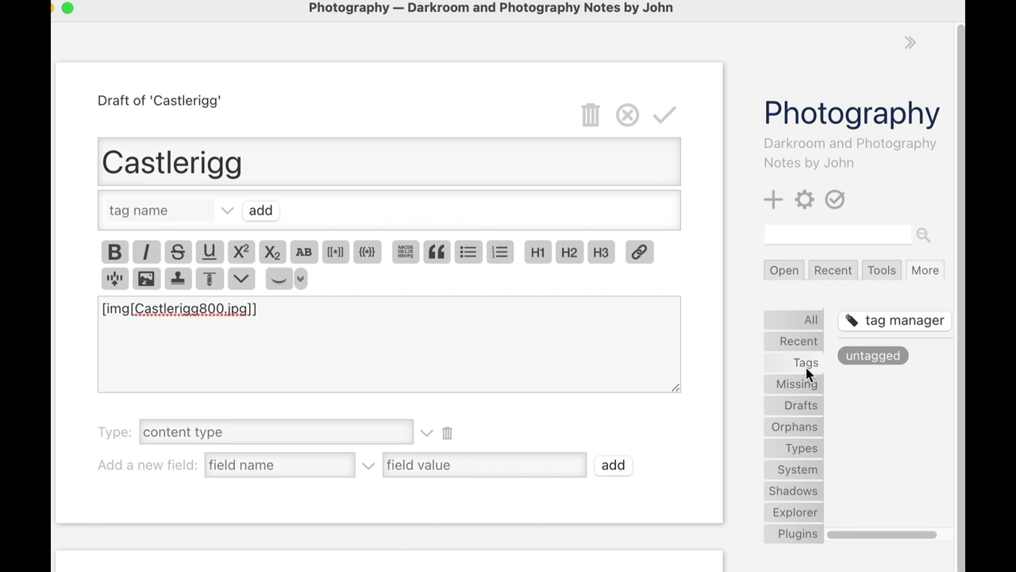
left_click(790, 448)
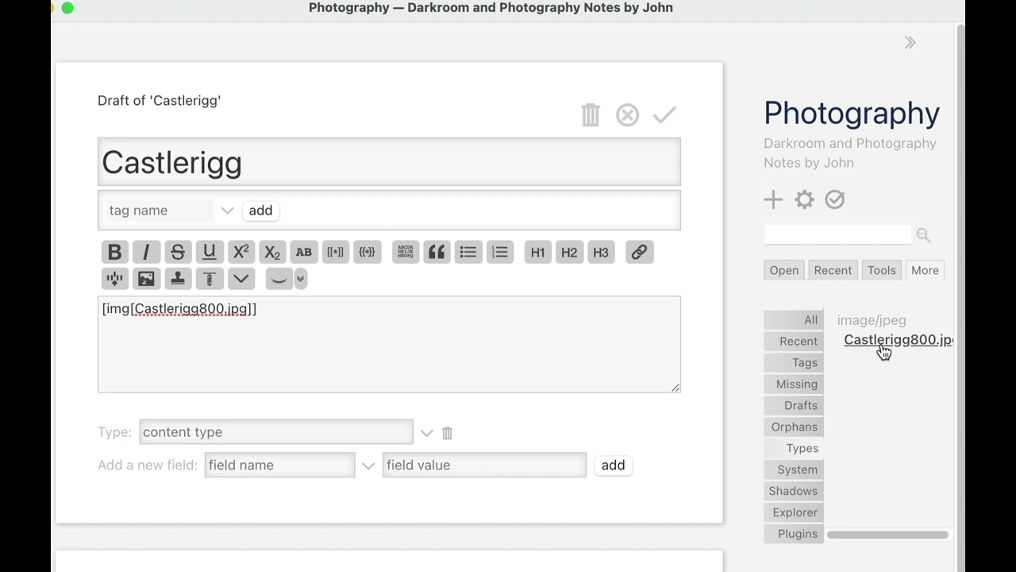
Save the Castlerigg draft and close the tiddler after viewing its embedded photograph.
left_click(555, 331)
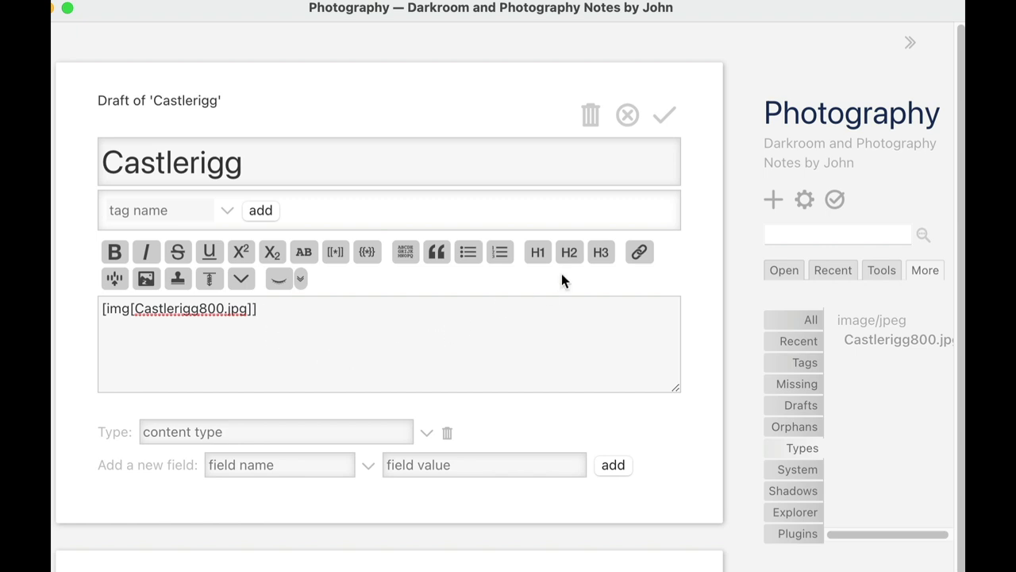
left_click(663, 121)
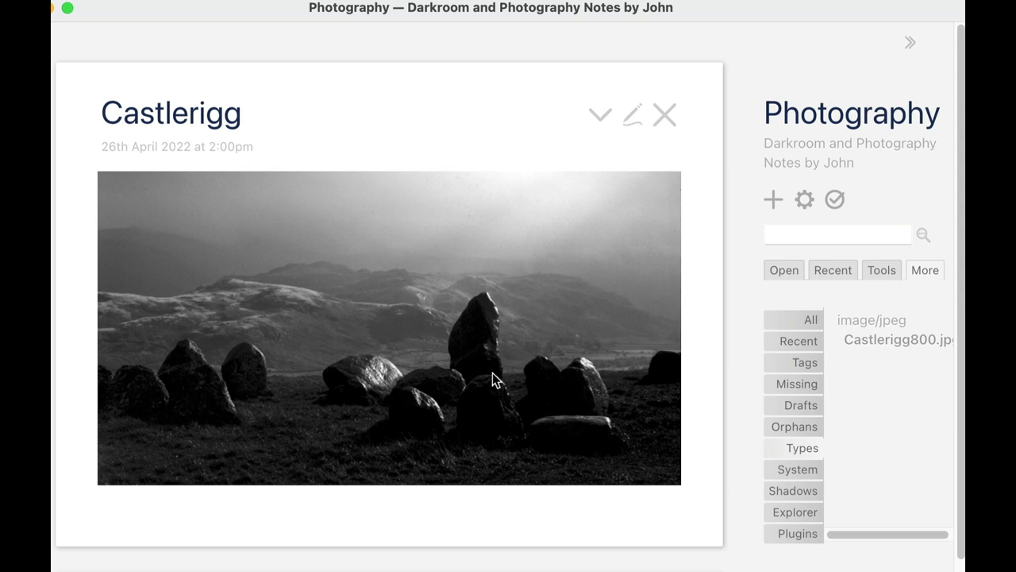
scroll(416, 299, "down", 2)
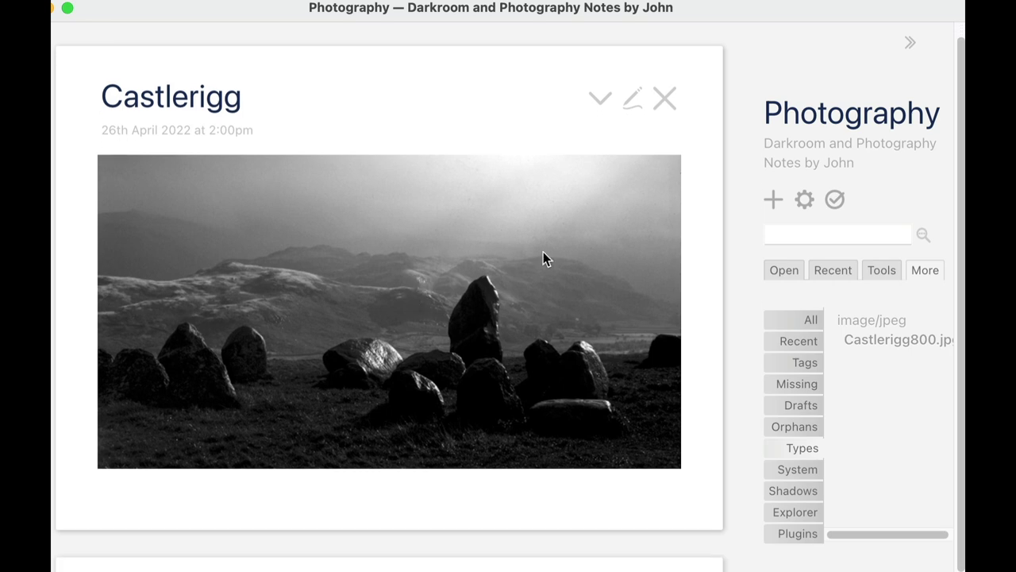
left_click(663, 108)
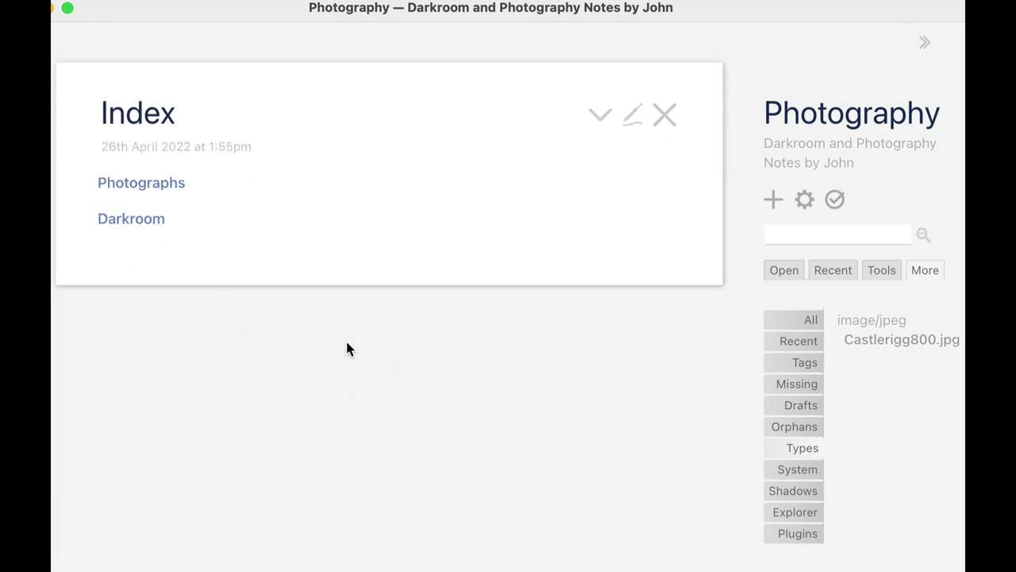
Open the Photographs tiddler from the Index for editing and examine the opening and closing tags of its $list widget.
left_click(145, 187)
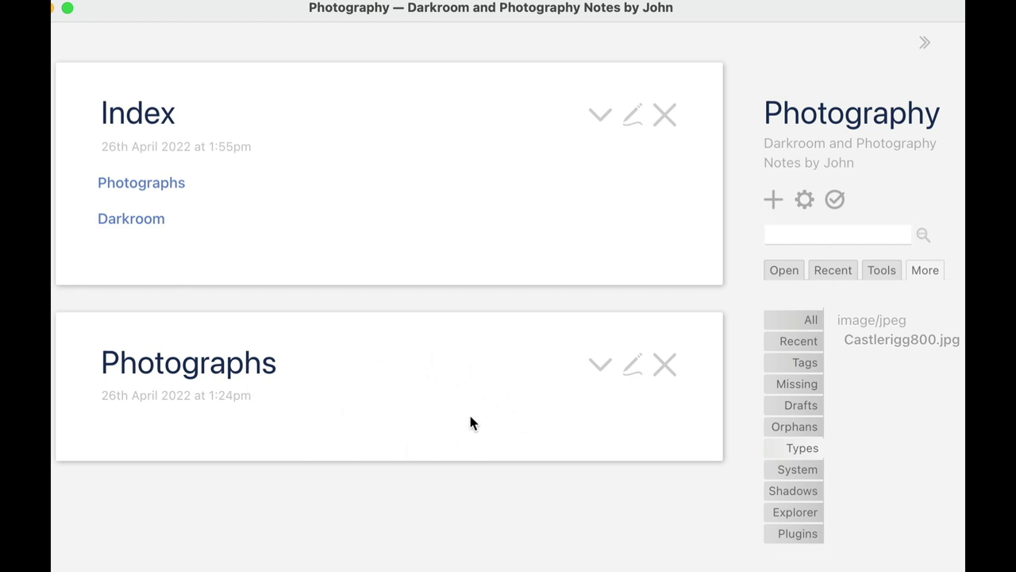
left_click(633, 367)
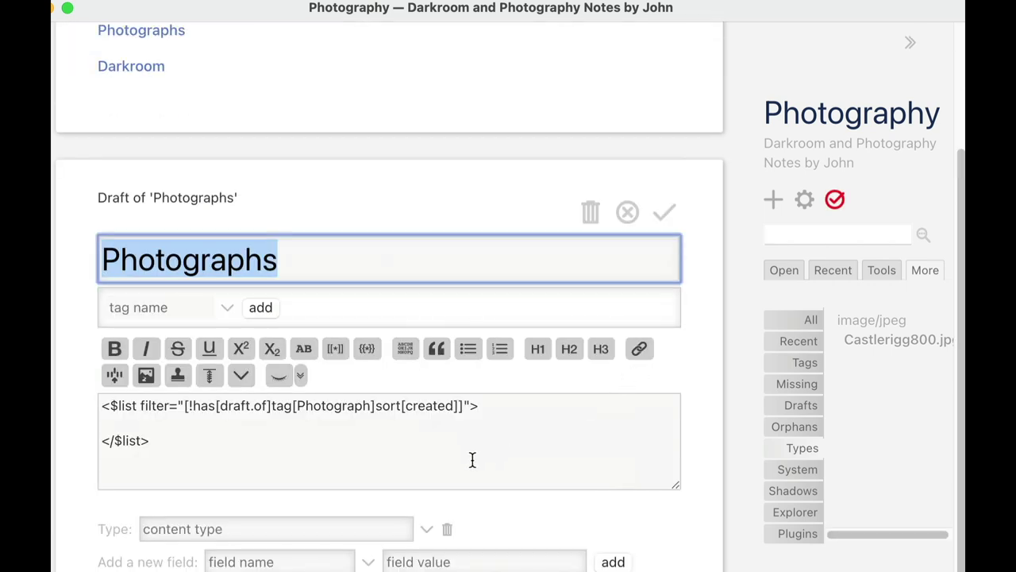
left_click(146, 436)
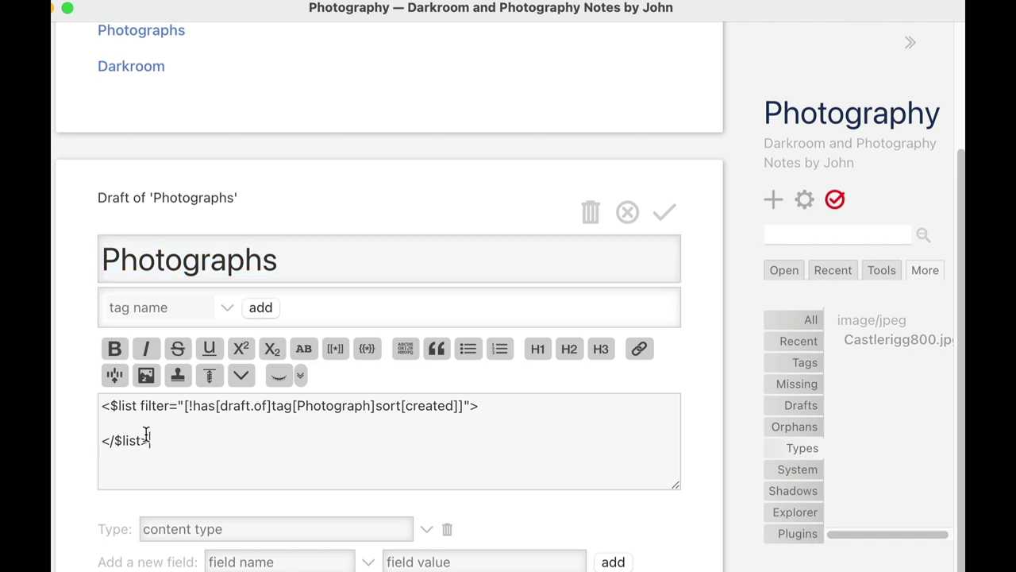
left_click_drag(146, 436, 94, 407)
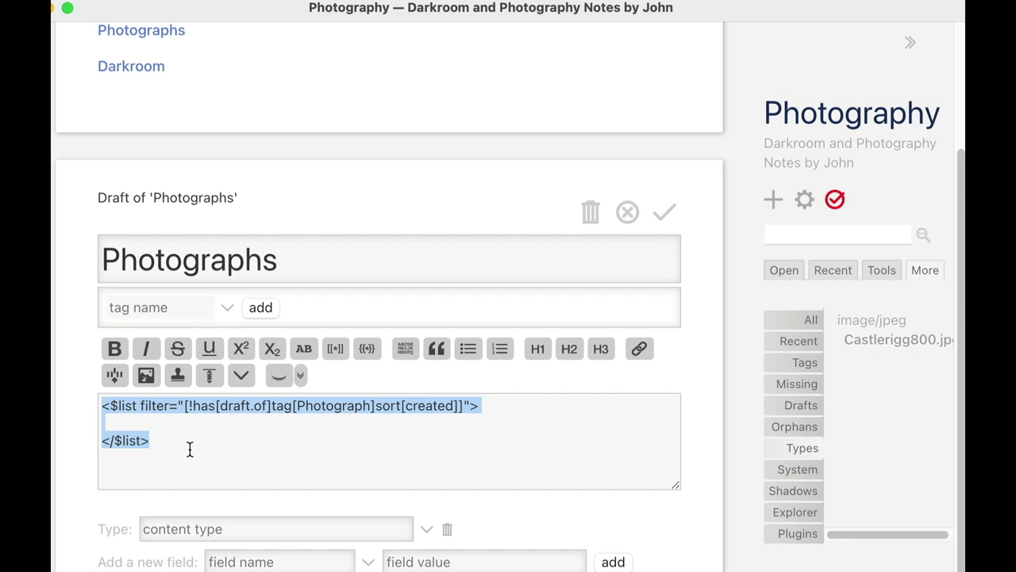
left_click(140, 423)
left_click_drag(137, 407, 96, 406)
left_click_drag(155, 440, 83, 440)
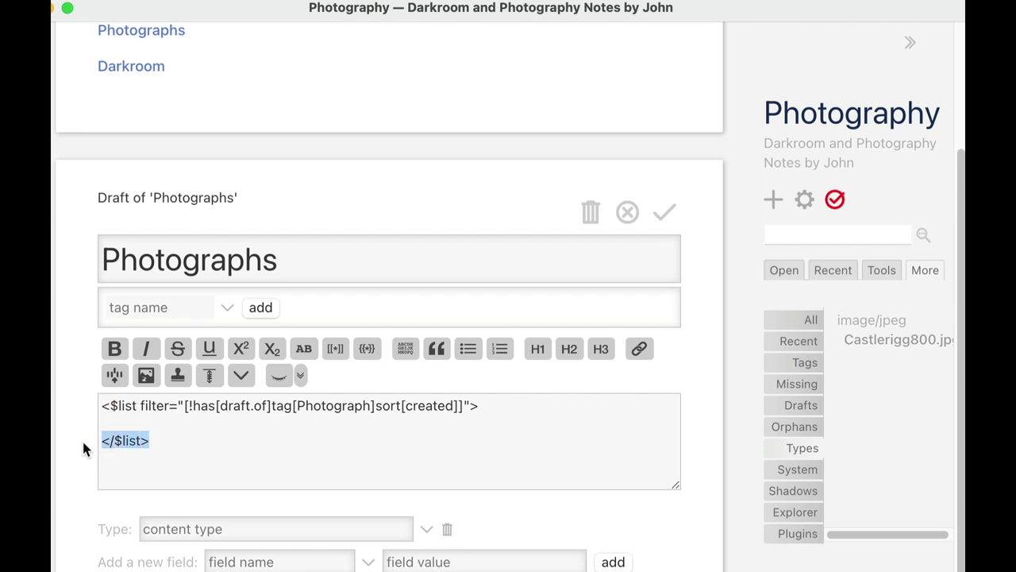
Examine the $list filter expression and its tag[Photograph] condition, and save the Photographs tiddler.
left_click(143, 405)
left_click_drag(143, 407, 465, 406)
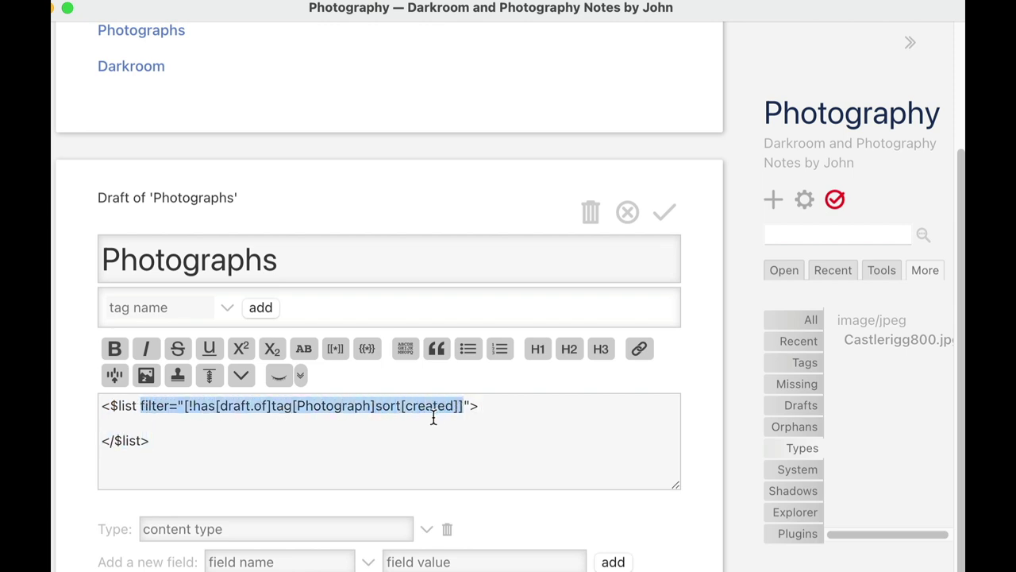
left_click(348, 424)
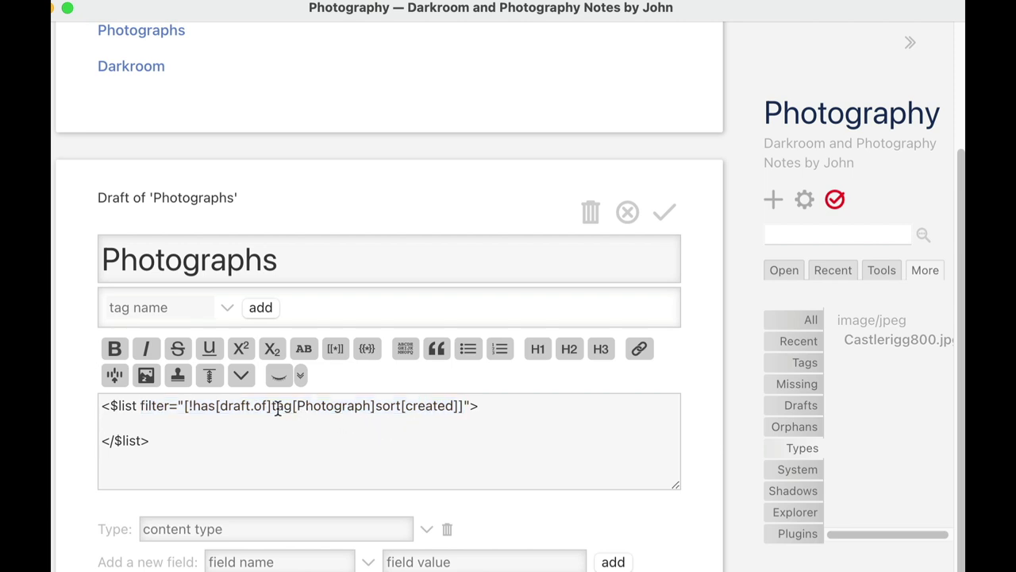
left_click_drag(272, 405, 376, 406)
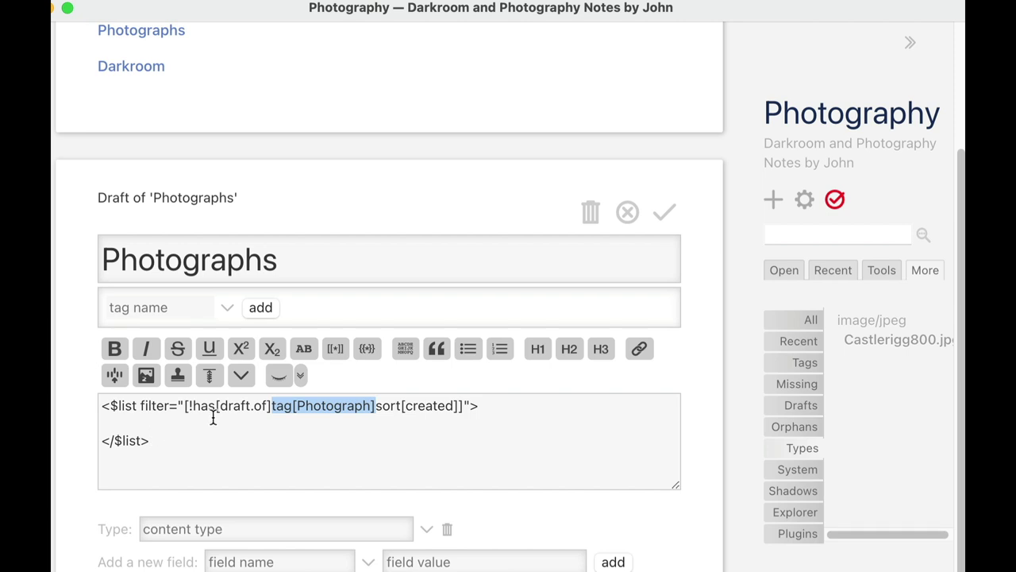
left_click(370, 433)
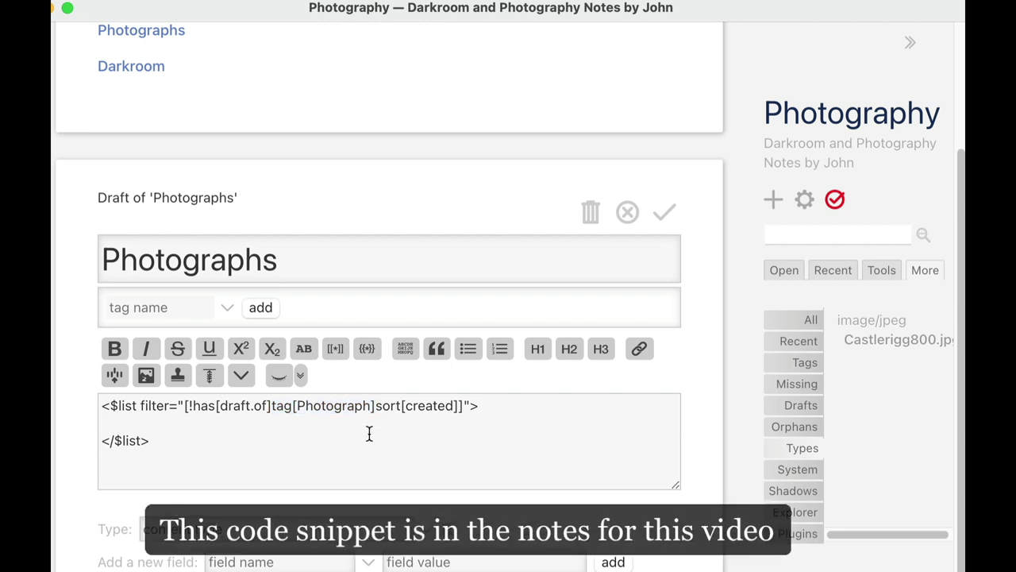
left_click(665, 214)
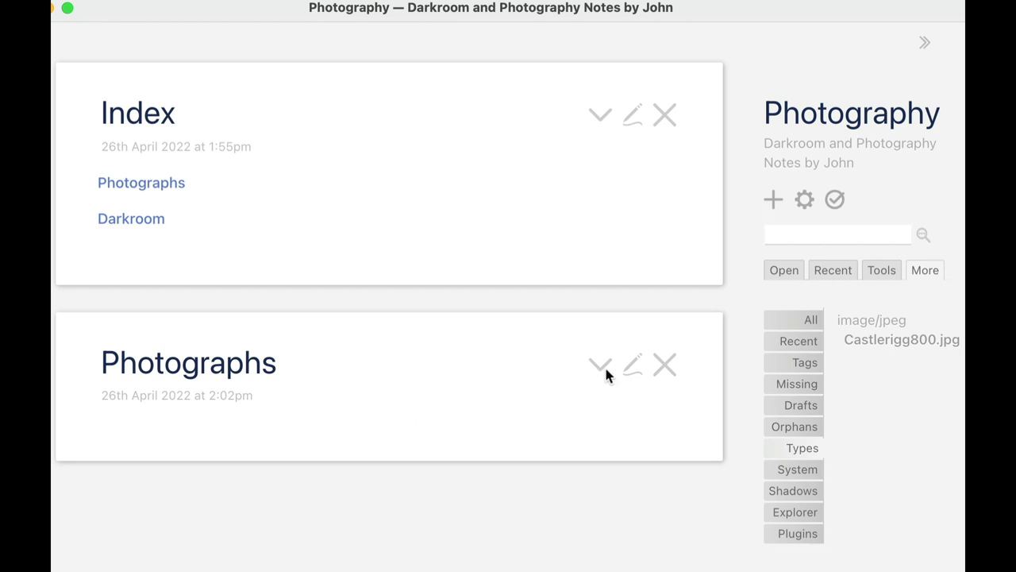
Find and open the Castlerigg tiddler, first from the recently changed tiddlers and again by searching for "castle".
left_click(825, 270)
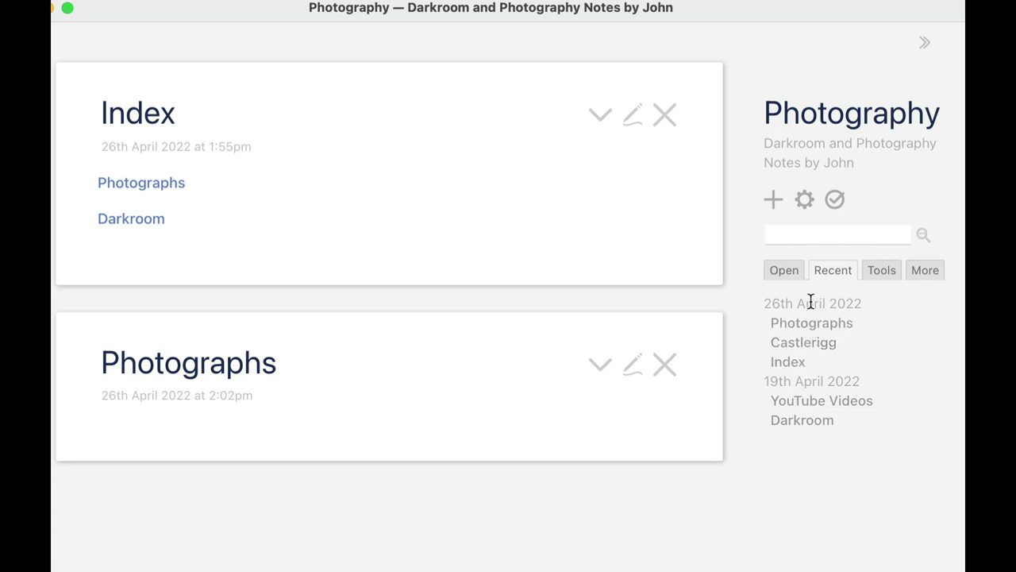
left_click(804, 345)
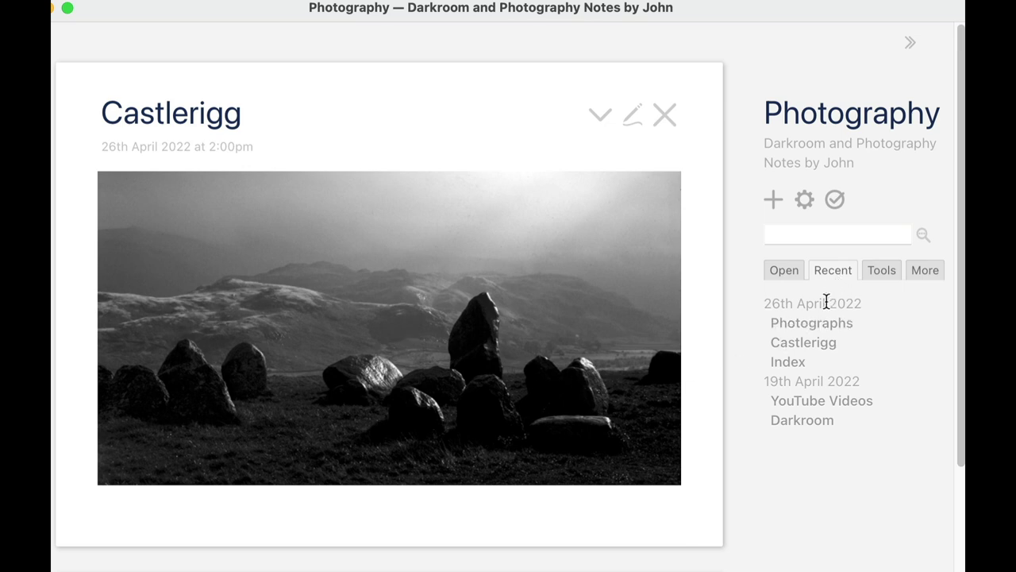
left_click(802, 234)
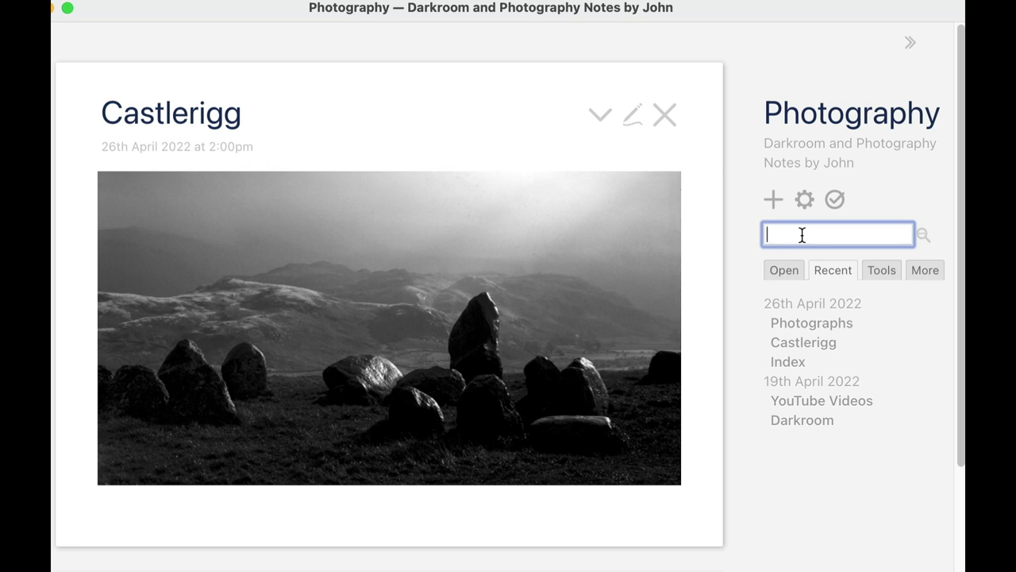
type("castle")
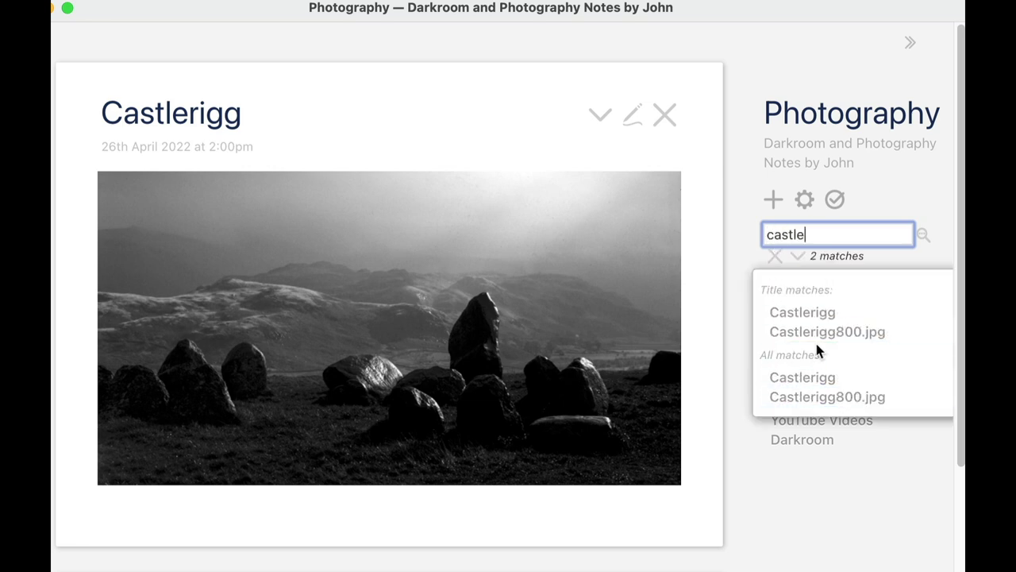
left_click(823, 315)
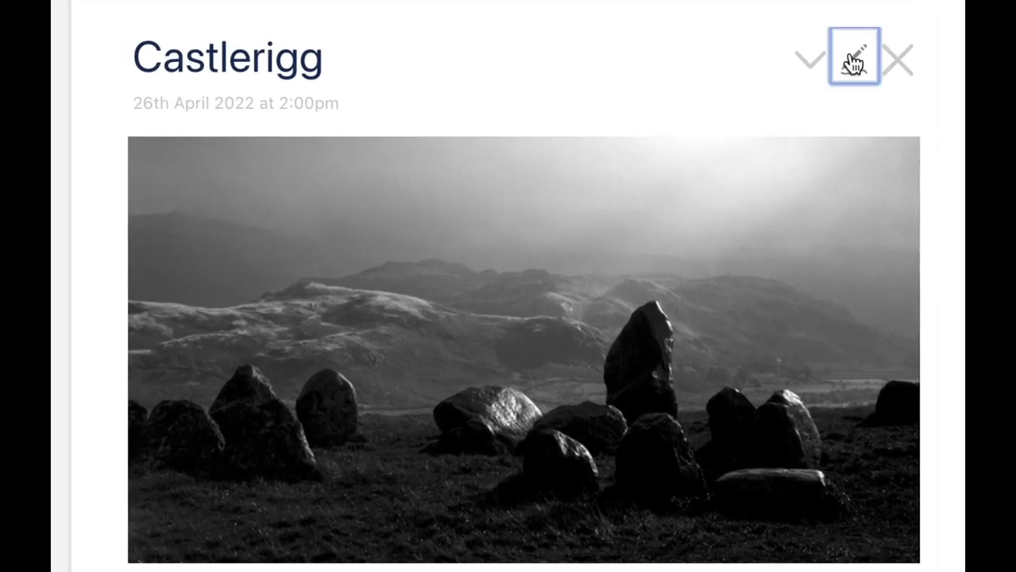
Edit the Castlerigg tiddler to add the tag Photograph and save it.
left_click(632, 115)
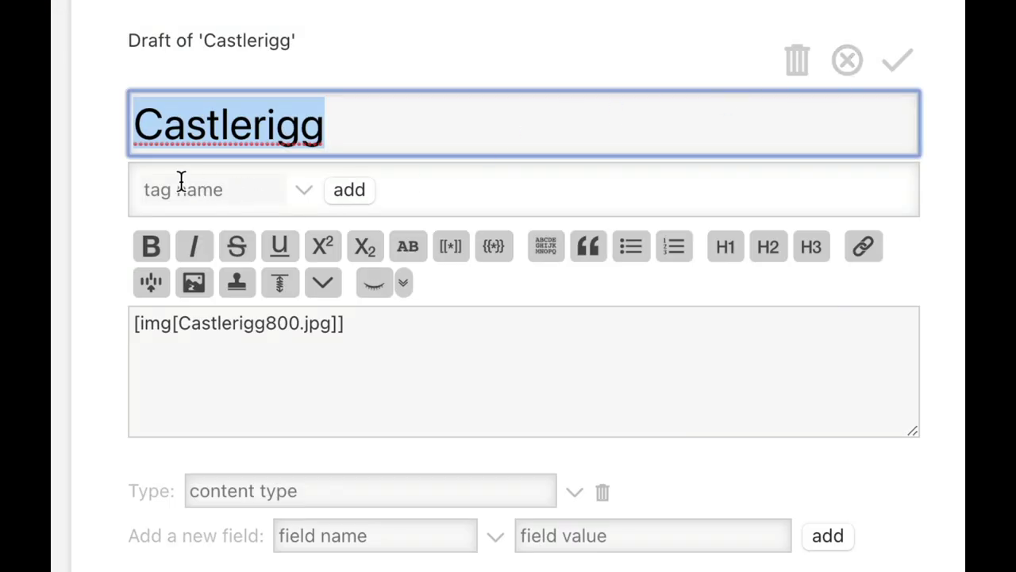
left_click(232, 190)
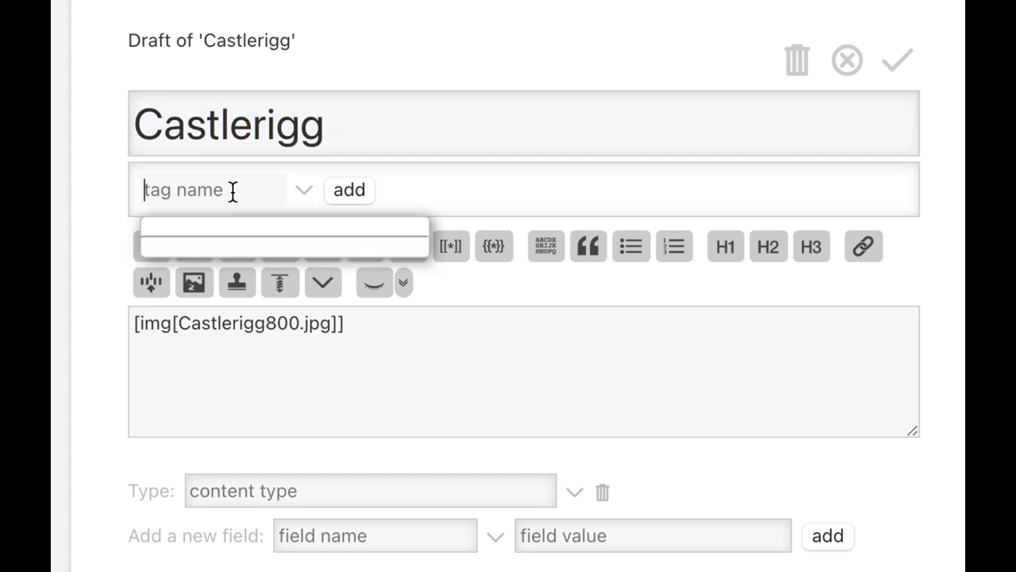
type("P")
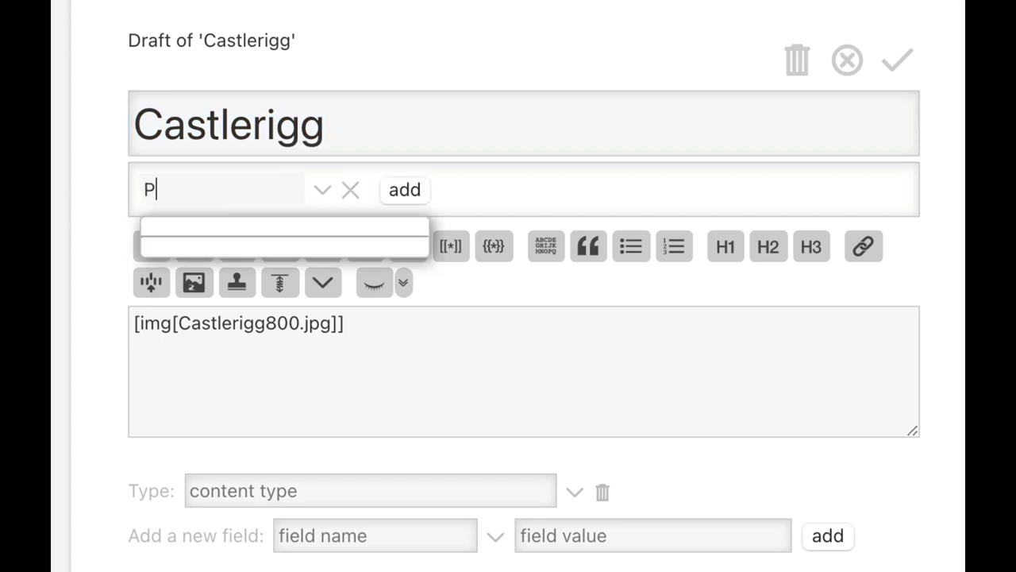
type("hotograph")
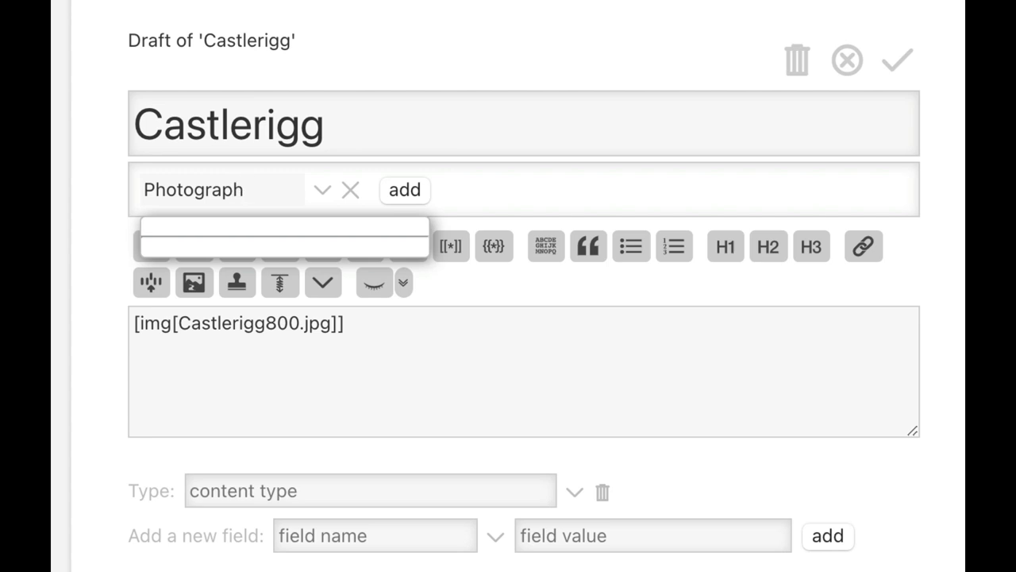
key("Return")
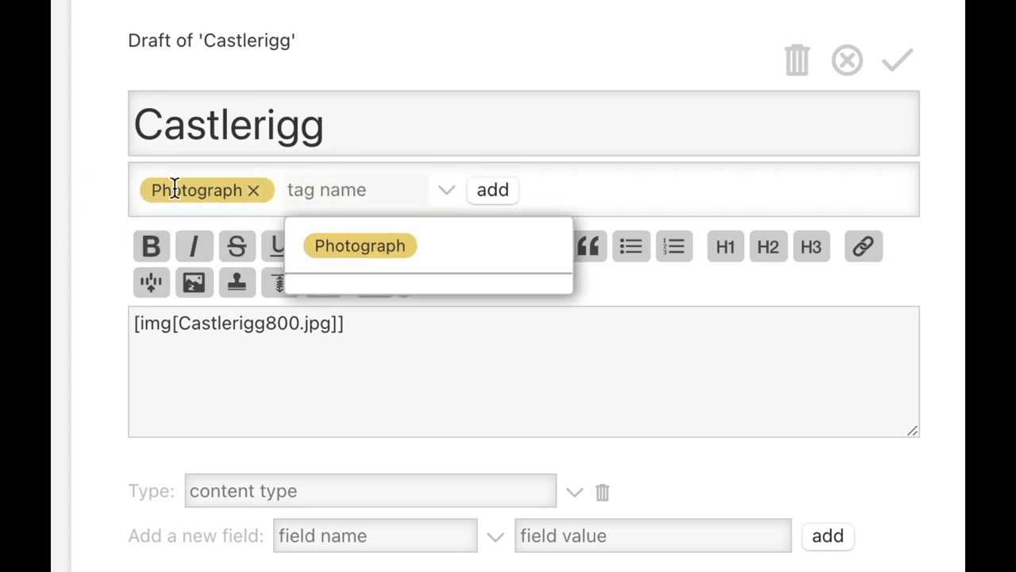
left_click(605, 201)
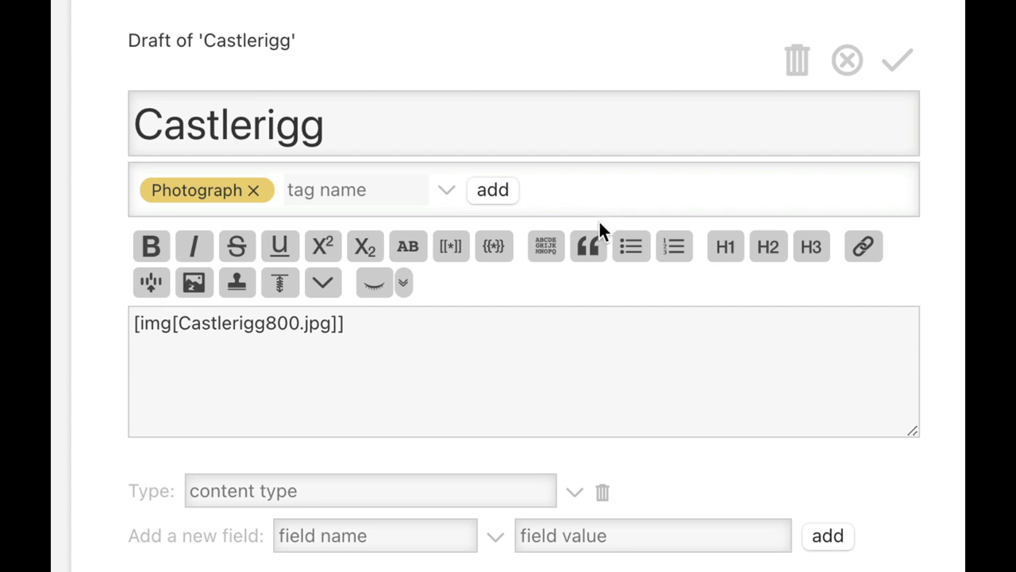
left_click(905, 63)
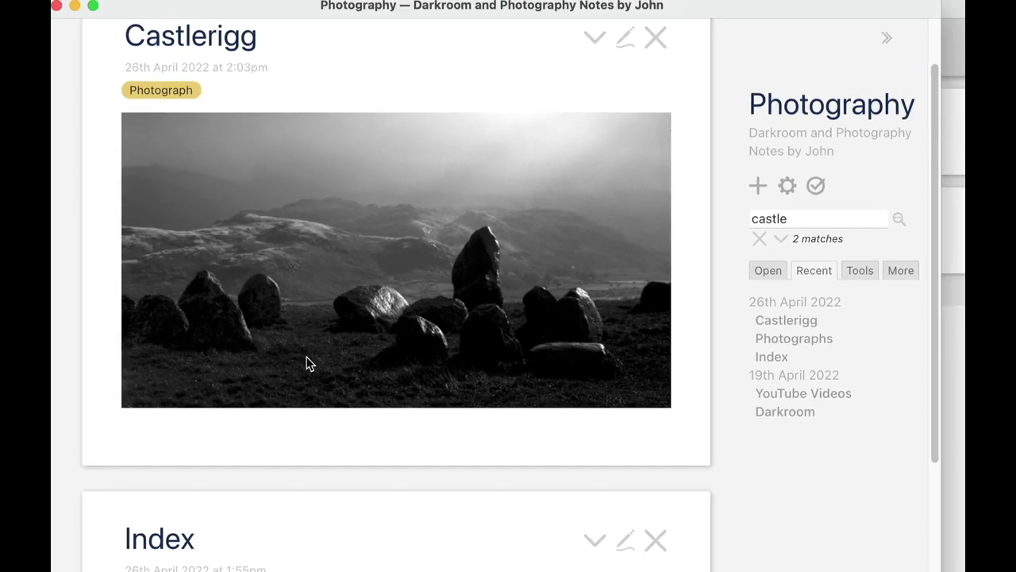
Check which entries the open Photographs tiddler lists below the Index.
scroll(307, 361, "down", 3)
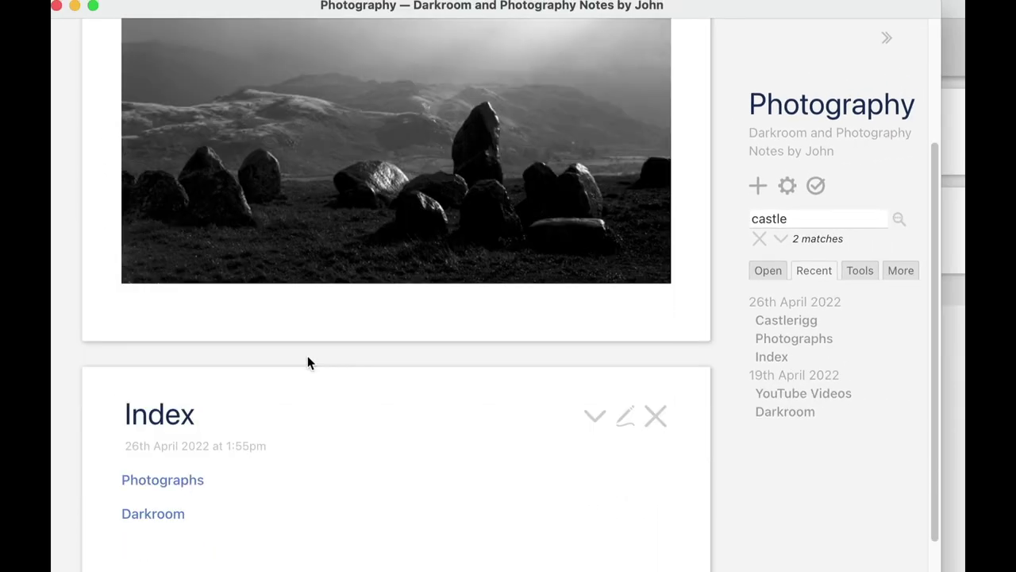
scroll(307, 362, "down", 5)
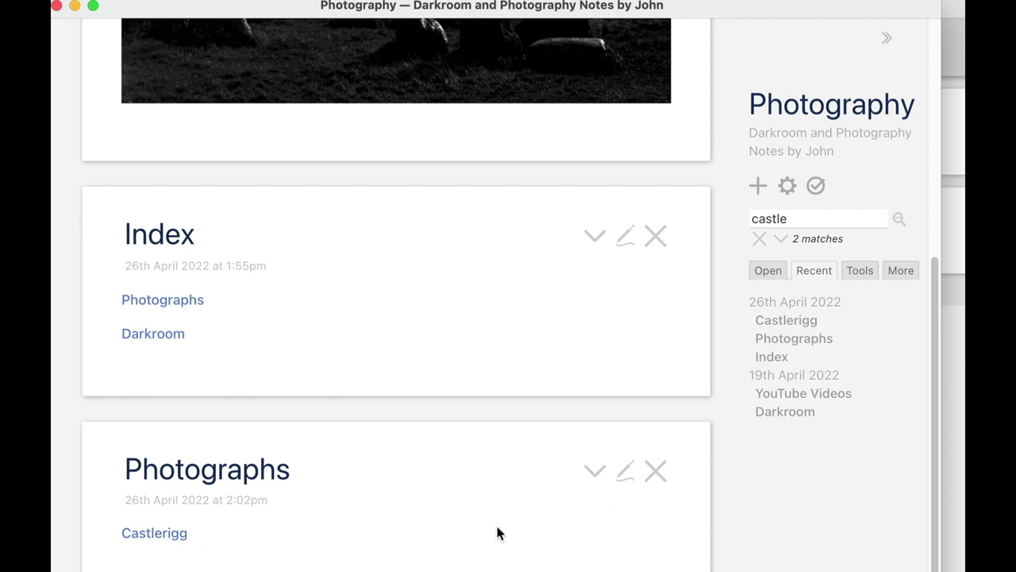
scroll(497, 532, "up", 2)
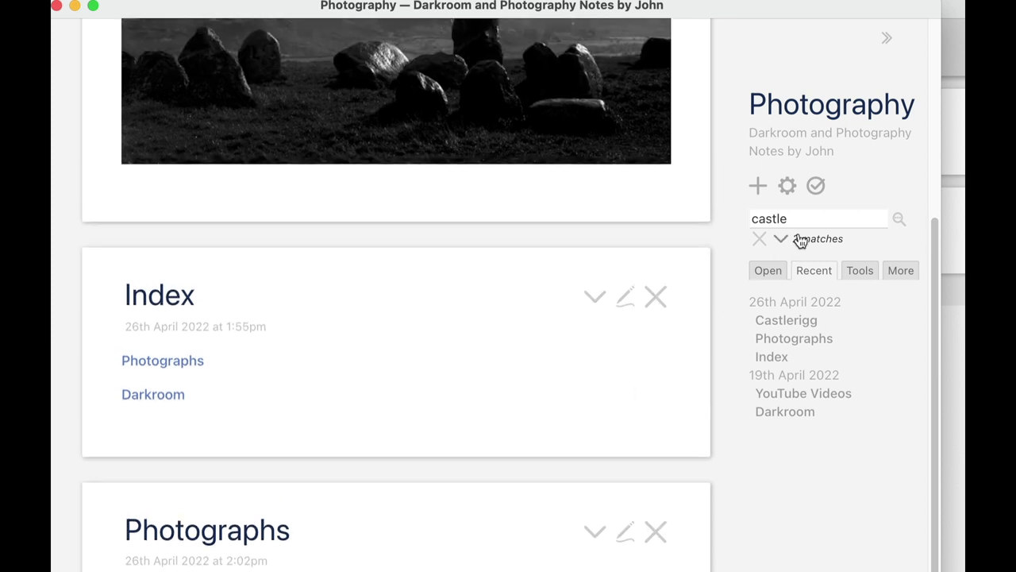
Create and save a tiddler titled "Test tiddler tagged" with the tag Photograph, and check the list in the Photographs tiddler.
left_click(758, 186)
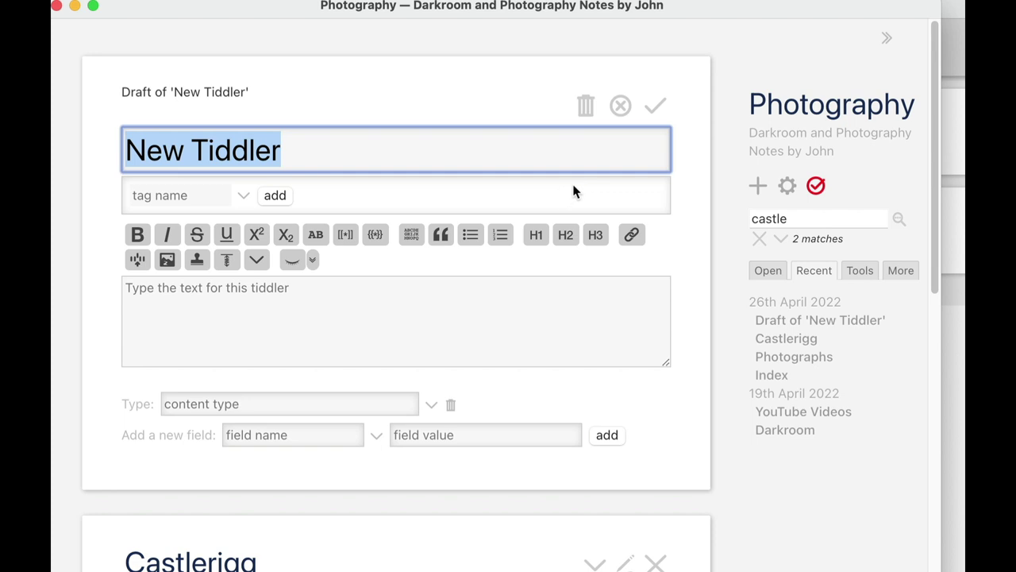
type("T")
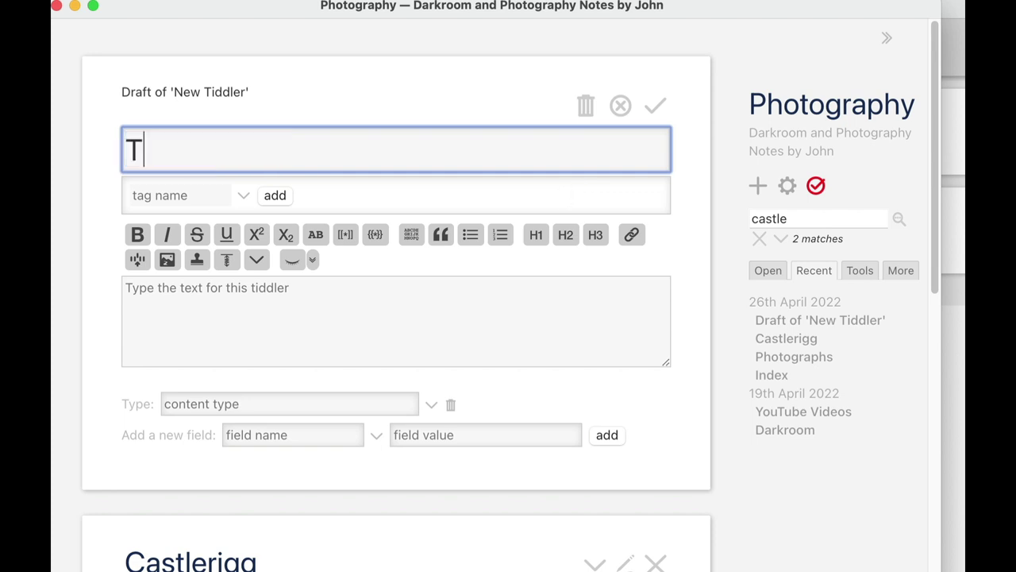
type("est tiddler tagged")
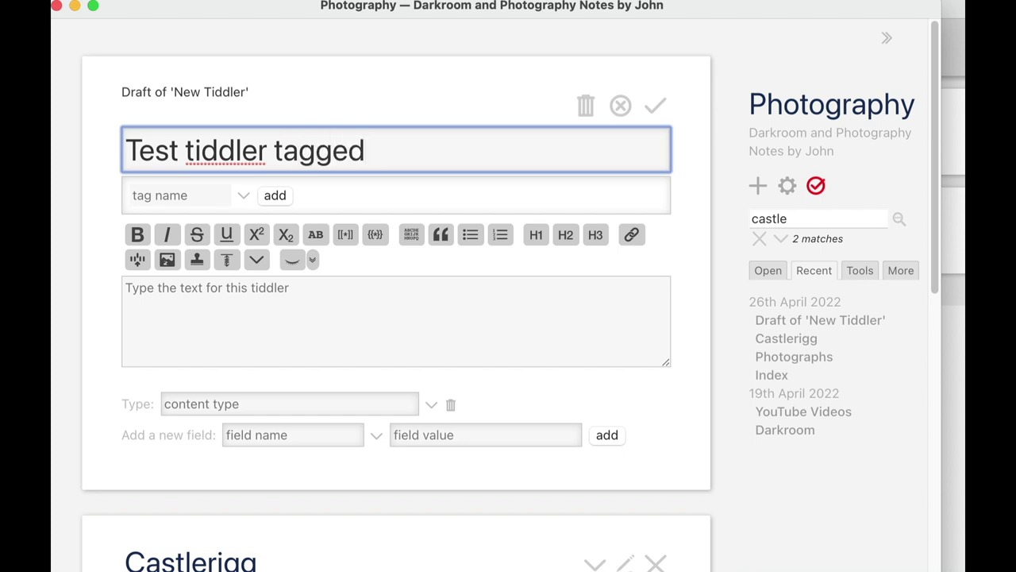
left_click(212, 197)
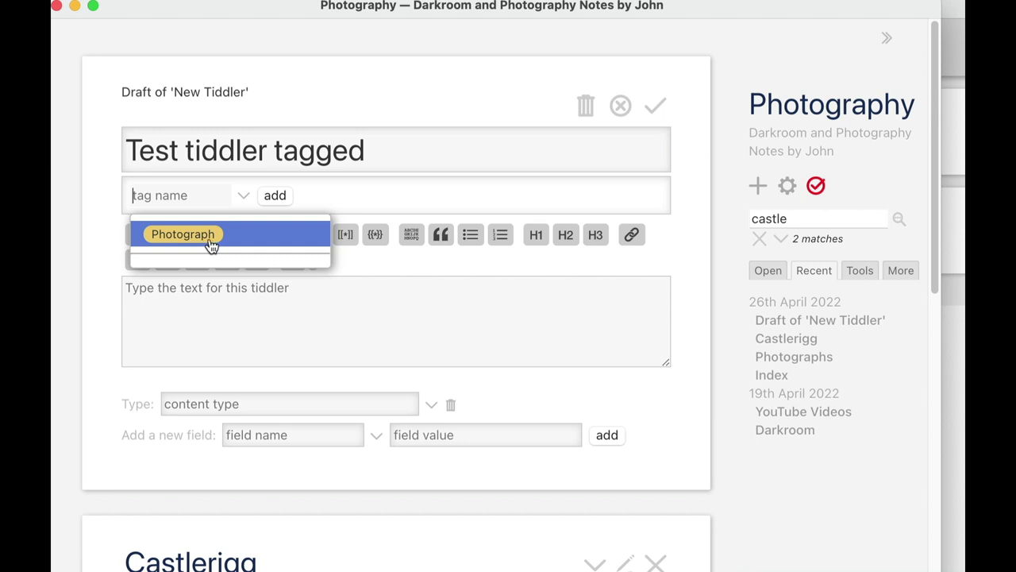
left_click(177, 235)
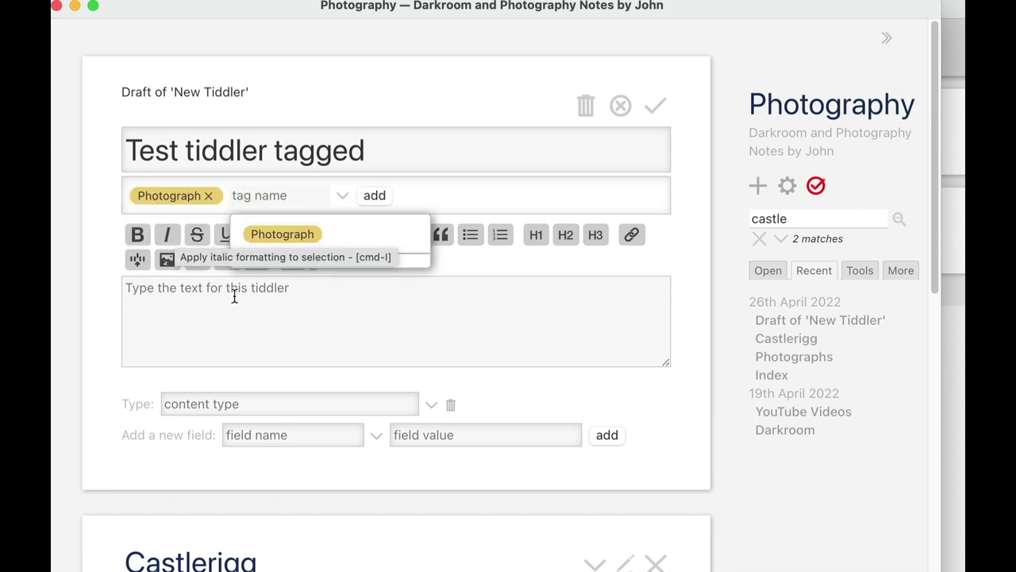
left_click(300, 305)
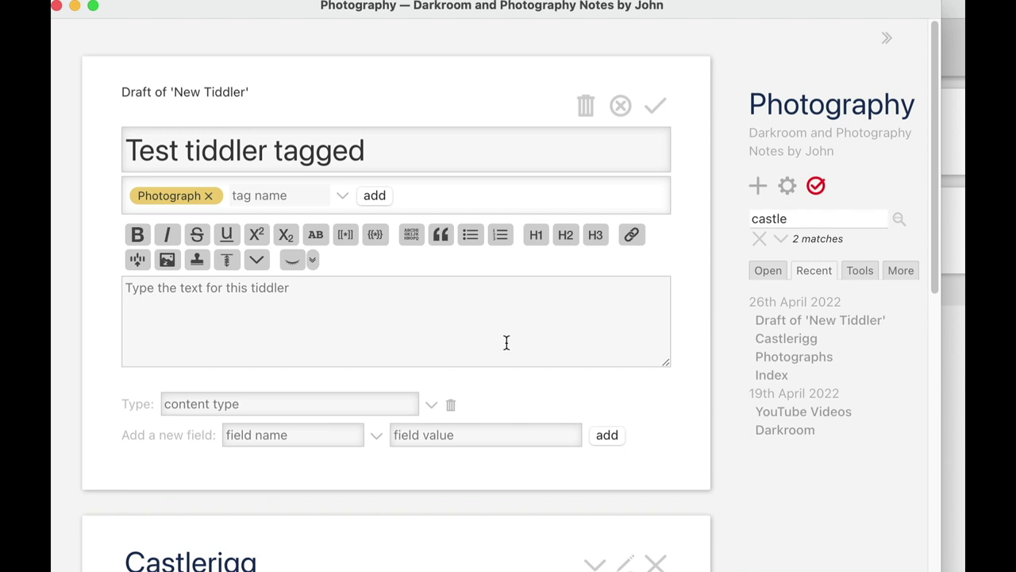
left_click(655, 104)
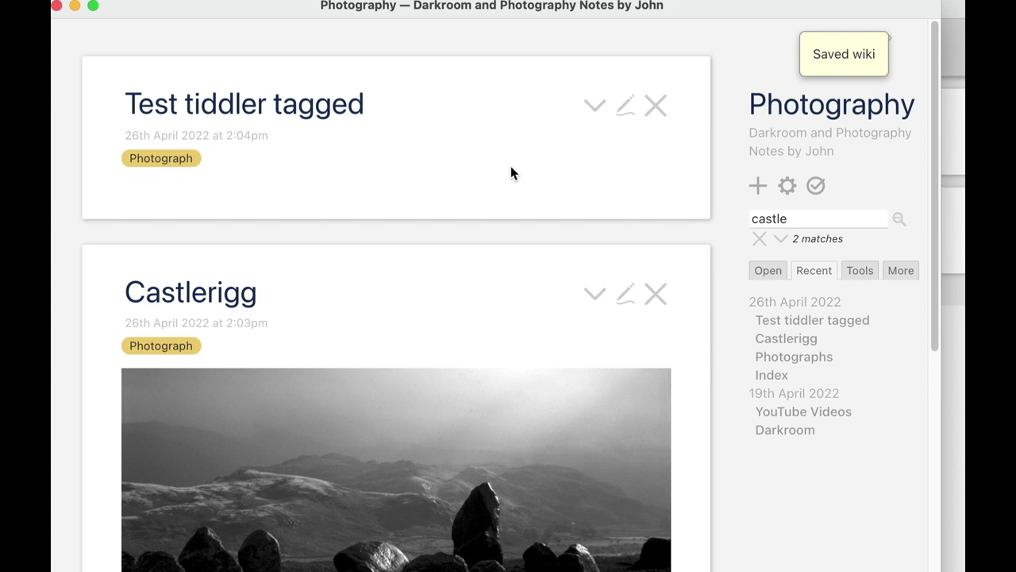
scroll(510, 166, "down", 10)
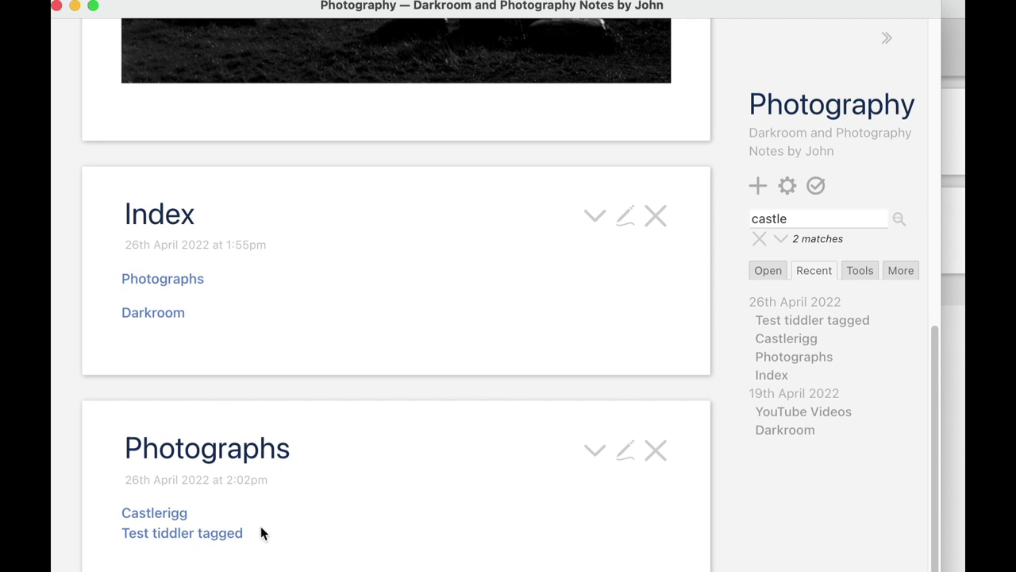
scroll(262, 529, "up", 10)
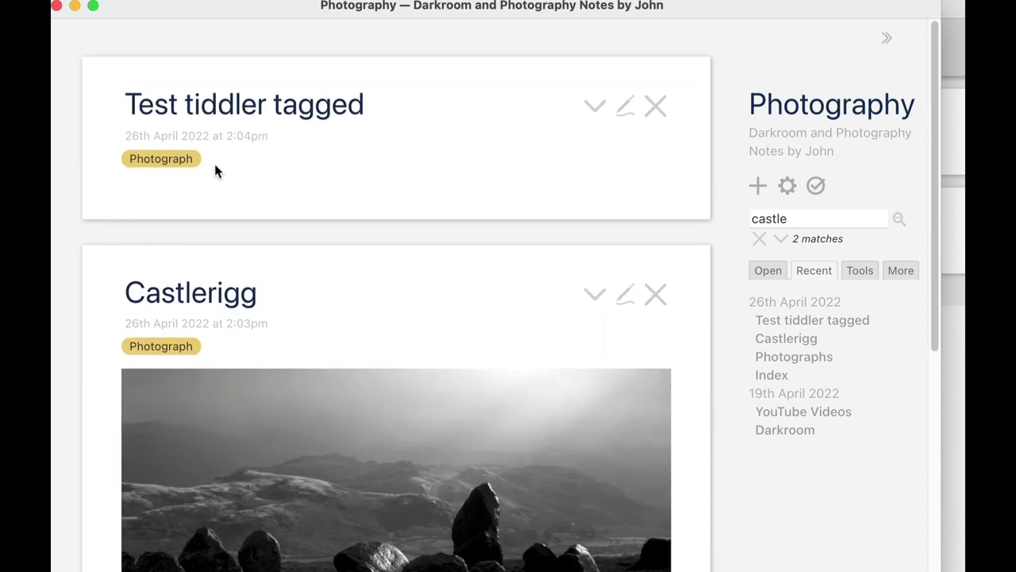
Edit the test tiddler to remove its Photograph tag and save it.
left_click(625, 106)
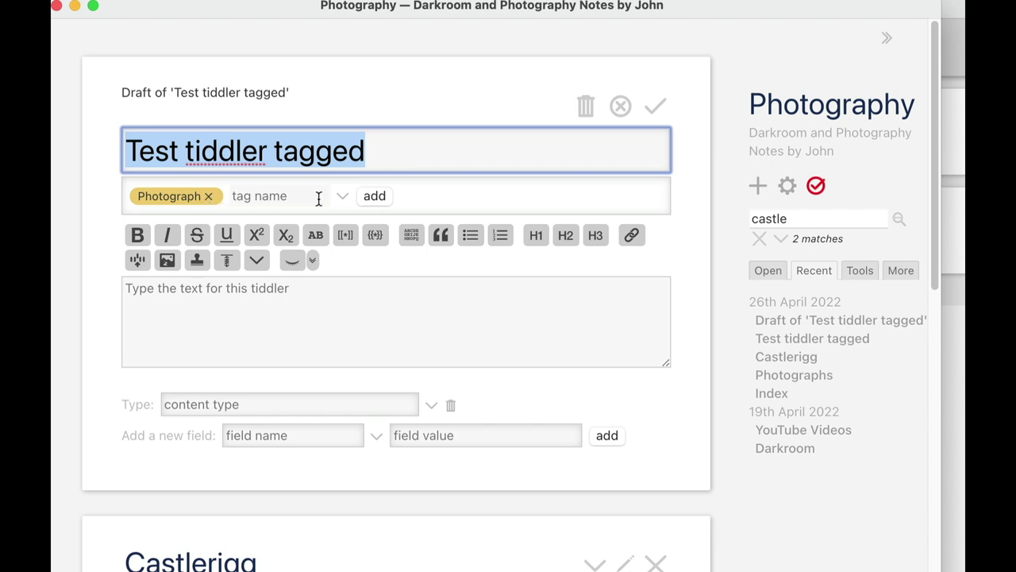
left_click(207, 197)
left_click(206, 197)
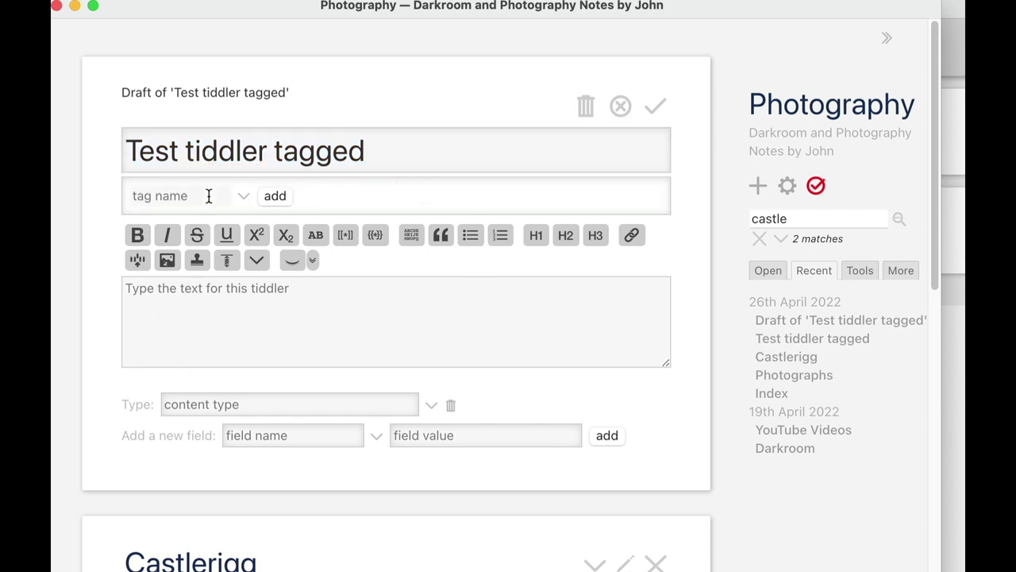
left_click(655, 106)
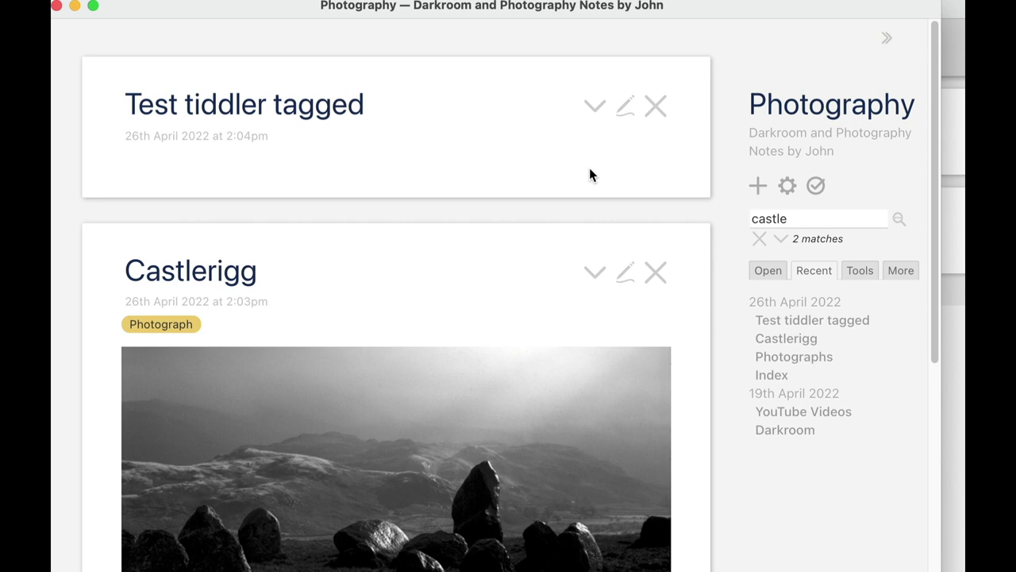
Recheck the tagged entries in the Photographs tiddler and delete the test tiddler.
scroll(590, 168, "down", 3)
scroll(591, 172, "down", 10)
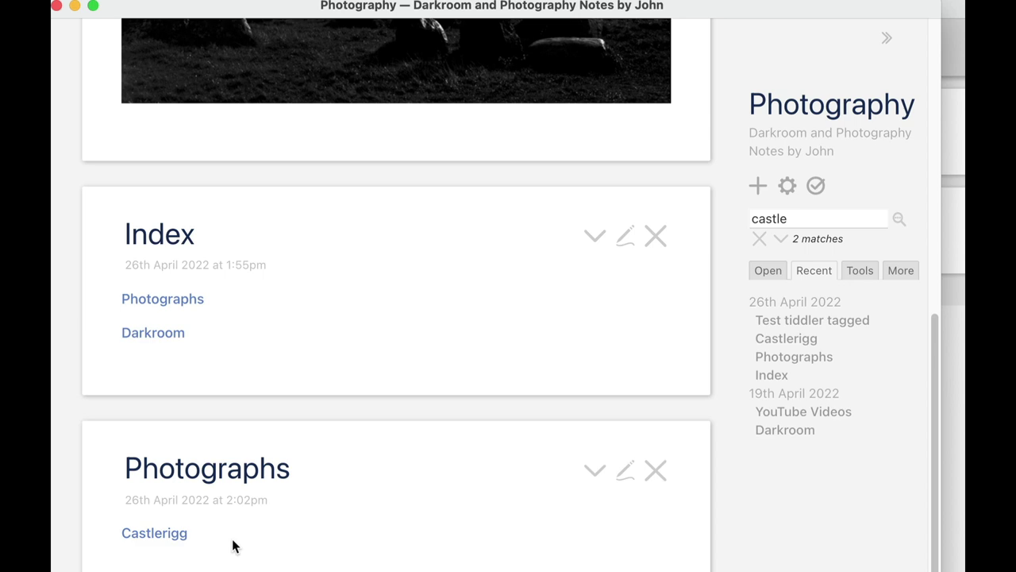
scroll(235, 548, "up", 6)
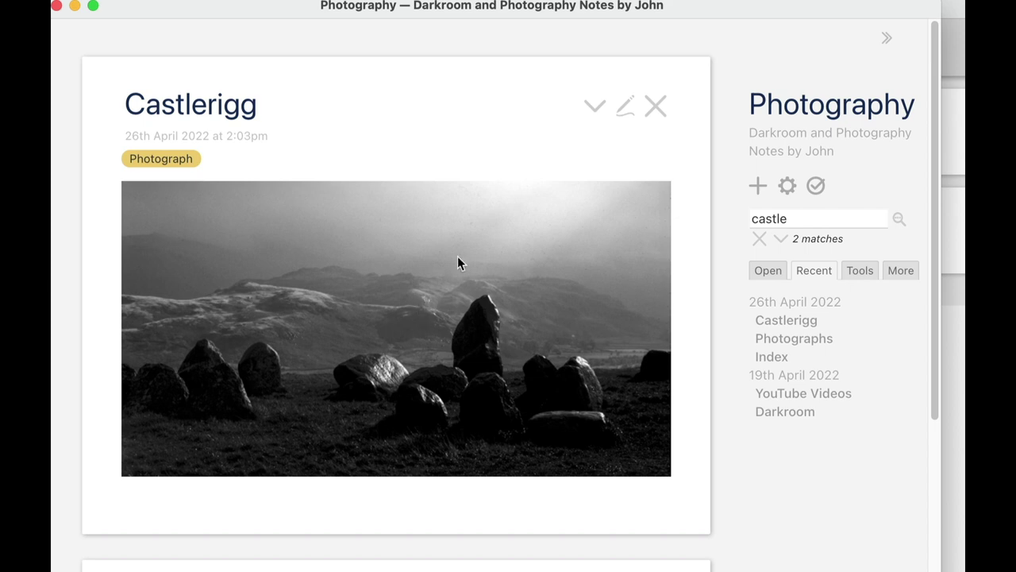
Edit the Castlerigg tiddler and paste a copy of [img[Castlerigg800.jpg]] below the original, separated by a blank line.
left_click(627, 108)
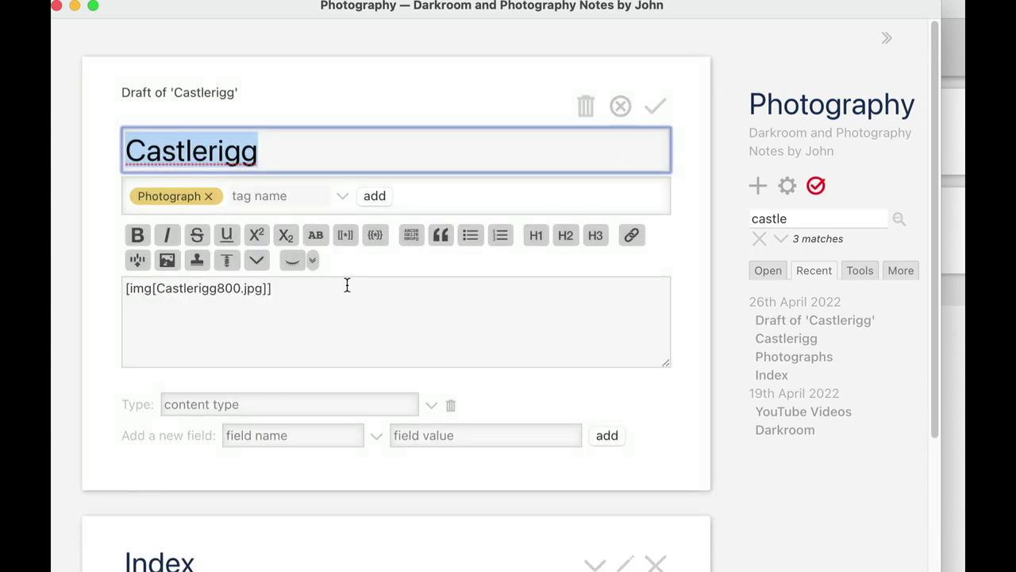
left_click(304, 289)
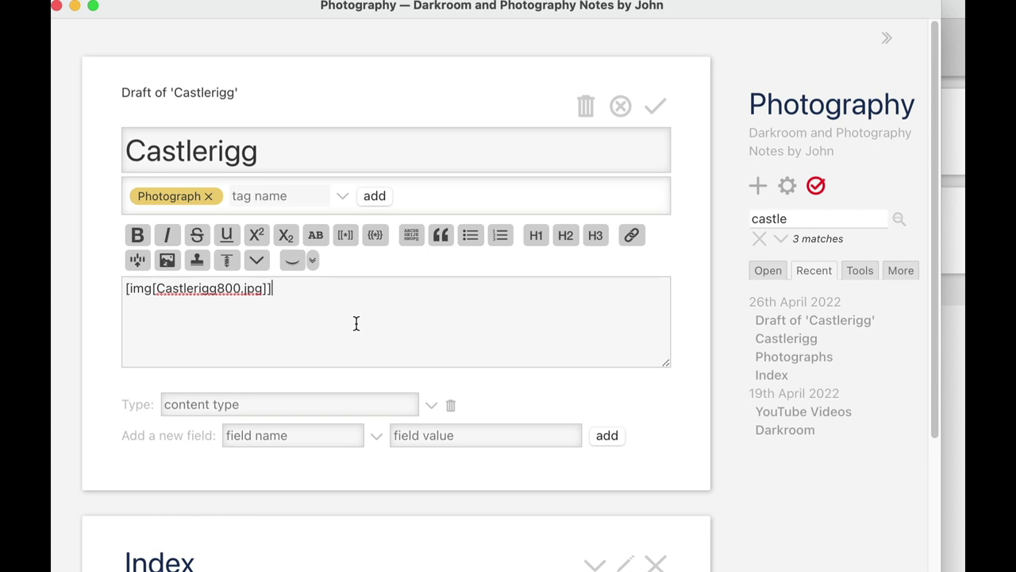
left_click_drag(275, 288, 90, 286)
left_click(312, 294)
key("Return")
key("Return")
left_click_drag(318, 291, 76, 293)
key("super+c")
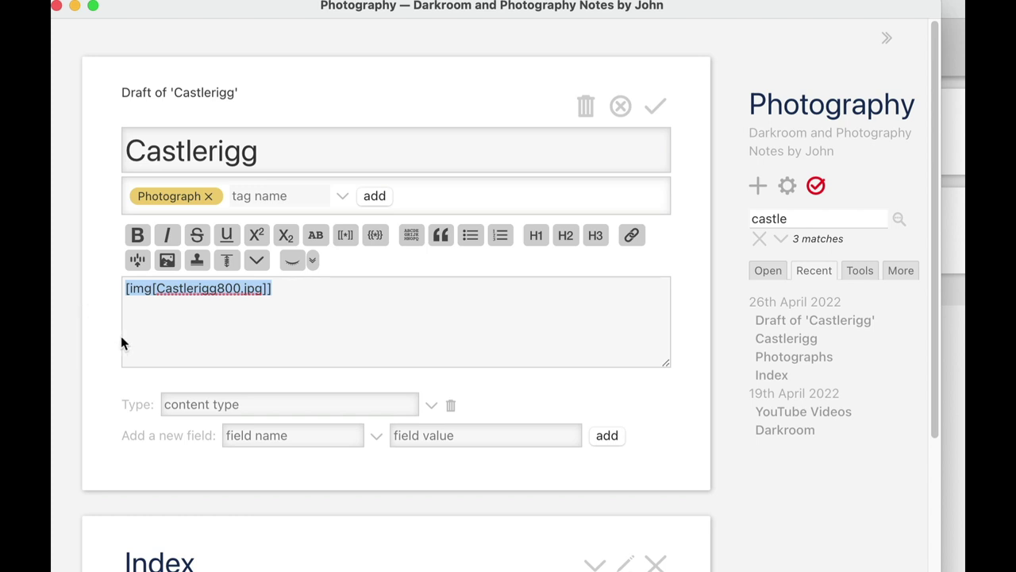
left_click(143, 325)
key("super+v")
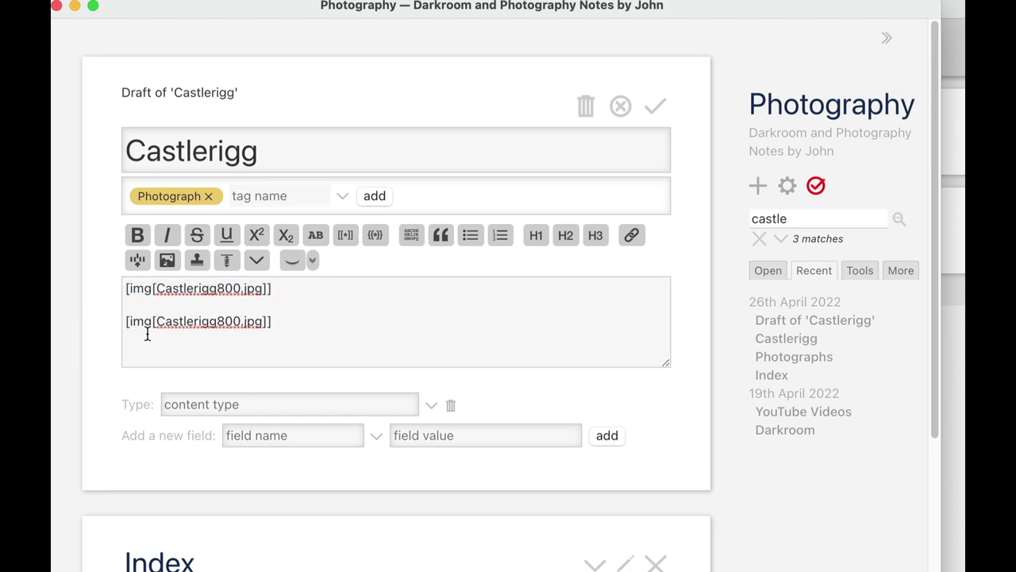
Look up LogieHouse.jpg in the Library folder in Finder and change the second image link to [img[LogieHouse.jpg]].
left_click(241, 320)
left_click_drag(157, 323, 242, 321)
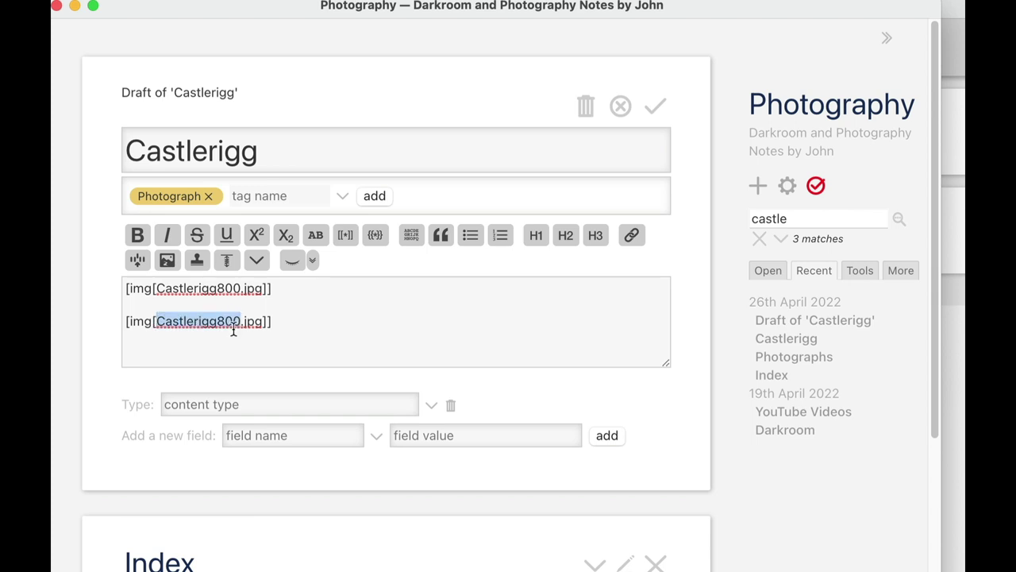
key("super+Tab")
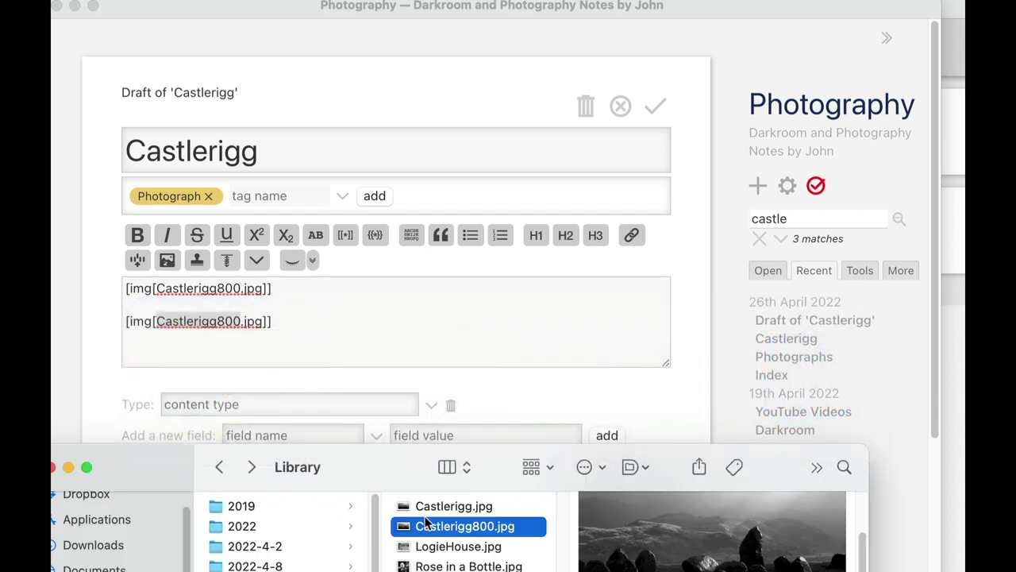
left_click_drag(499, 471, 522, 303)
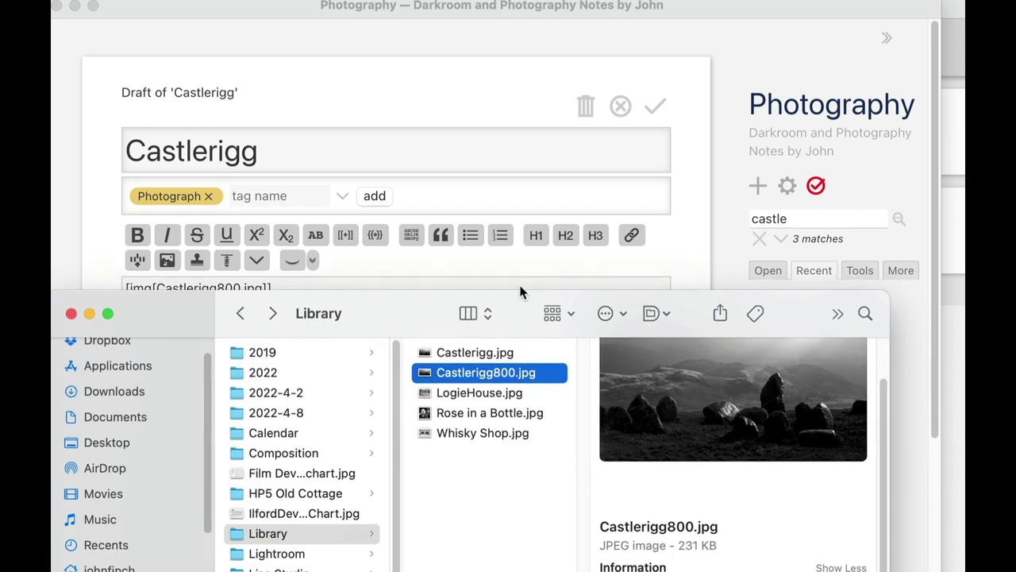
left_click(459, 393)
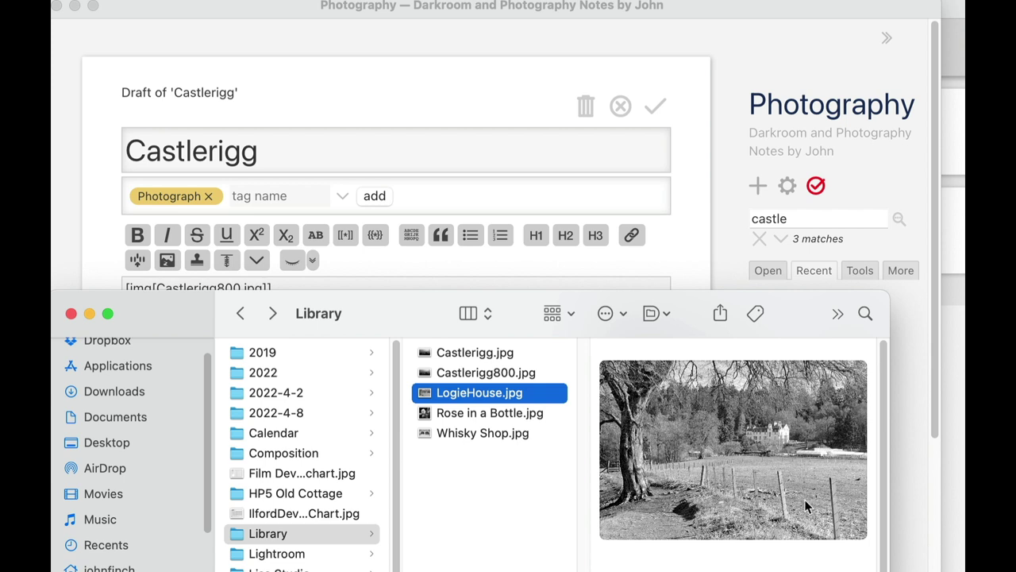
left_click(588, 266)
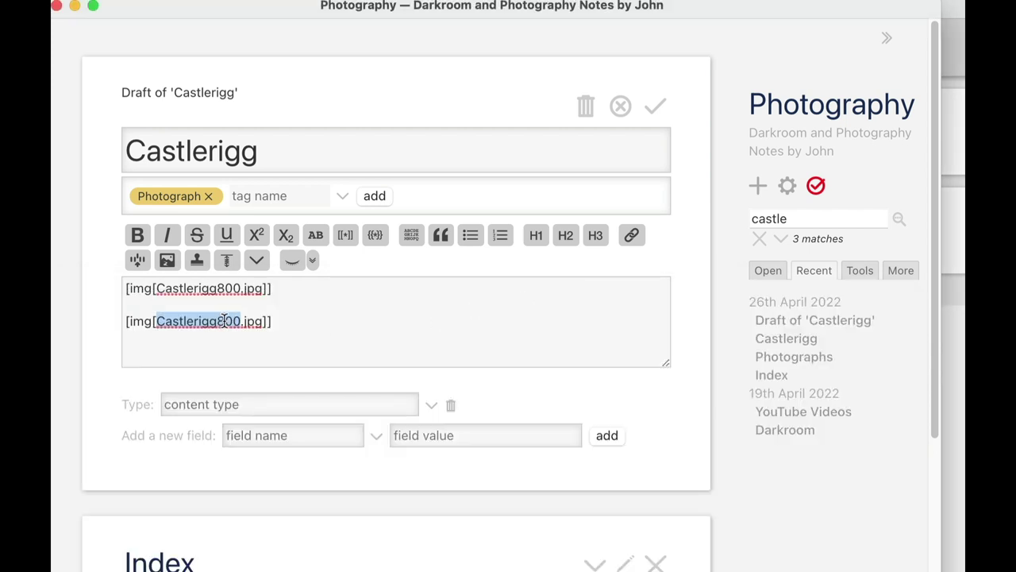
key("BackSpace")
type("LogieHouse")
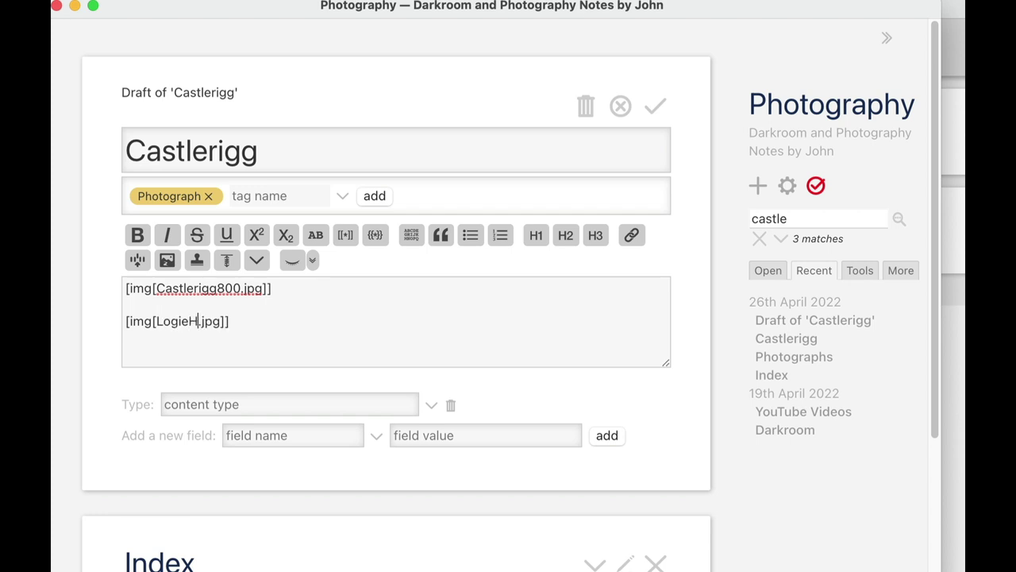
left_click(291, 325)
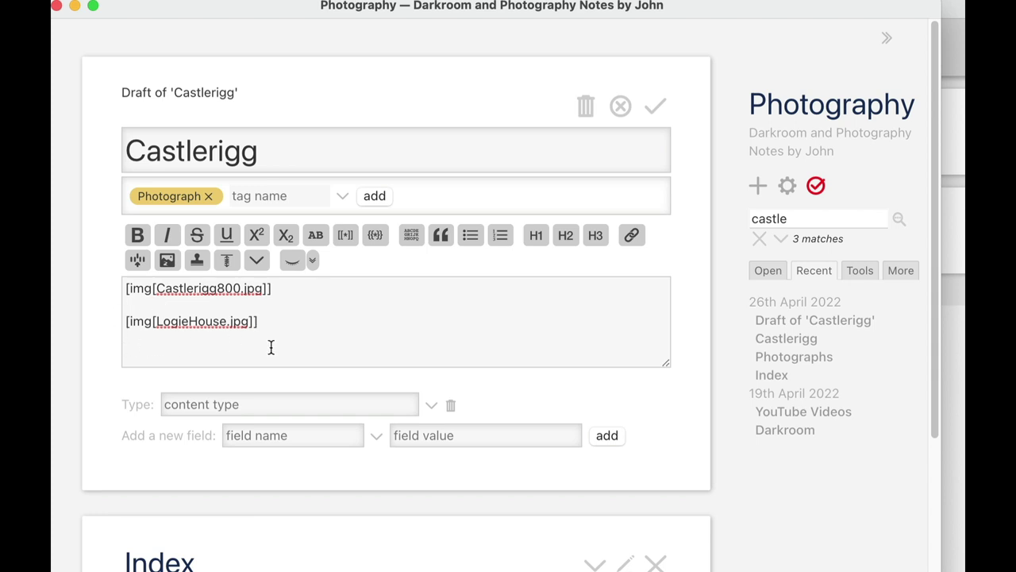
Review both image links, save the Castlerigg tiddler, and check how the second image displays.
left_click_drag(278, 289, 109, 293)
left_click(296, 292)
left_click_drag(268, 321, 128, 320)
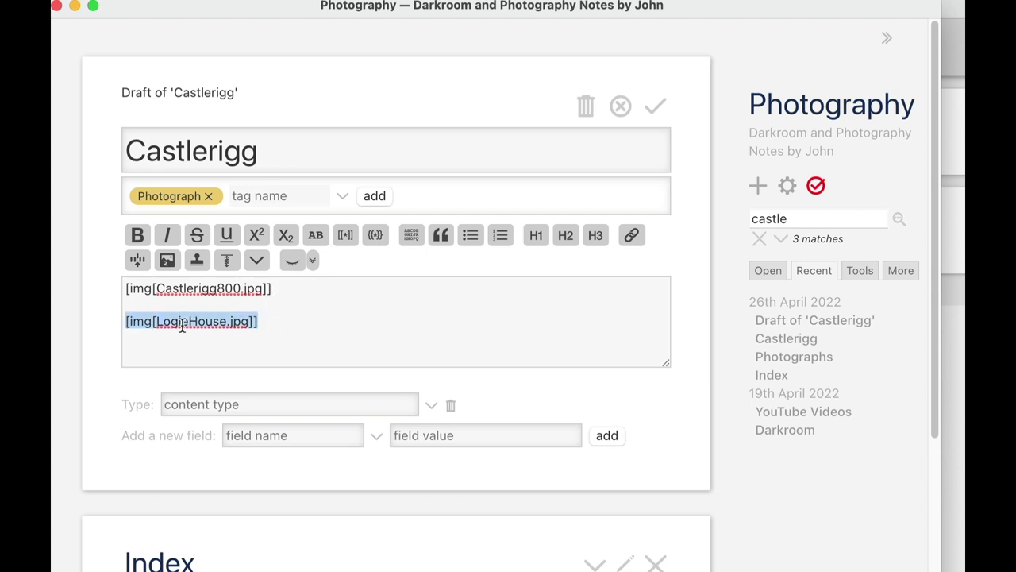
left_click(278, 322)
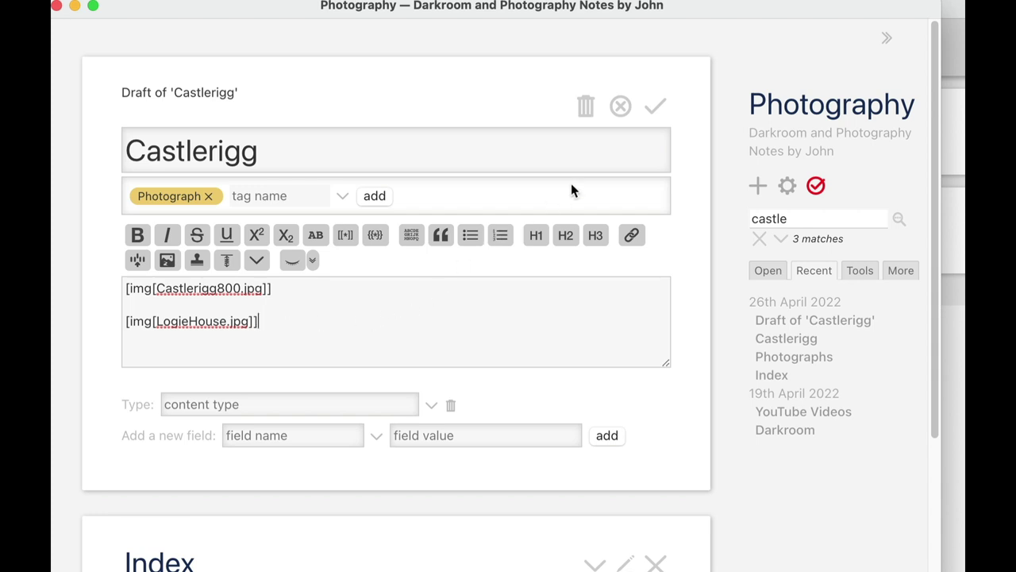
left_click(652, 108)
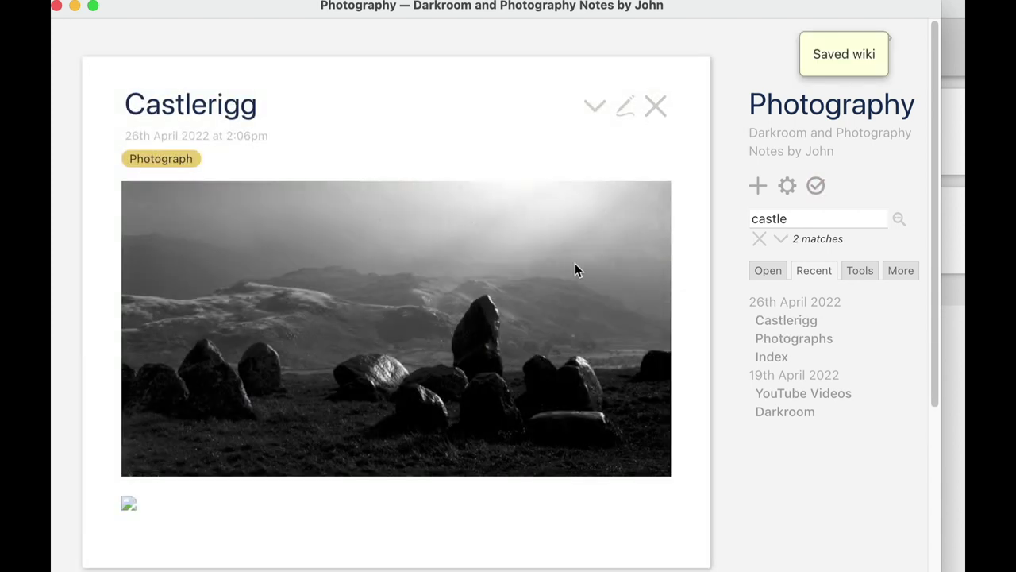
scroll(574, 266, "down", 2)
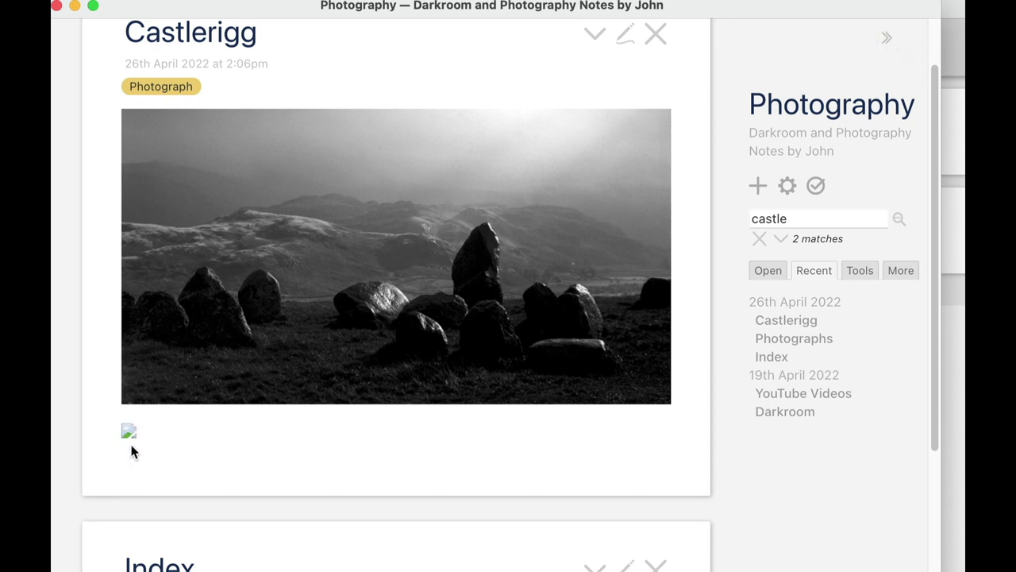
scroll(136, 448, "up", 1)
scroll(136, 449, "up", 2)
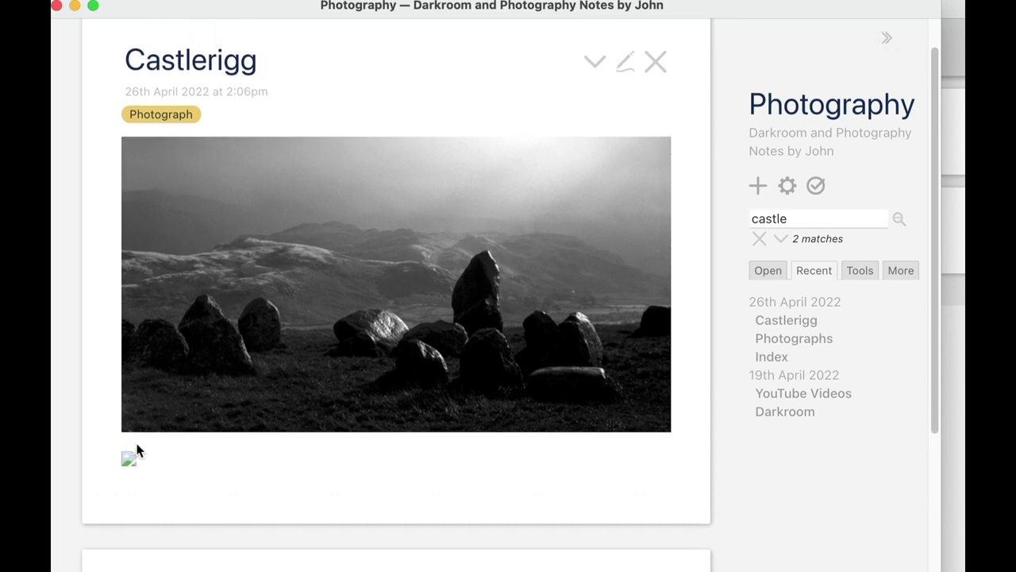
Reopen the Castlerigg tiddler for editing and check which image files the wiki contains by type.
left_click(625, 64)
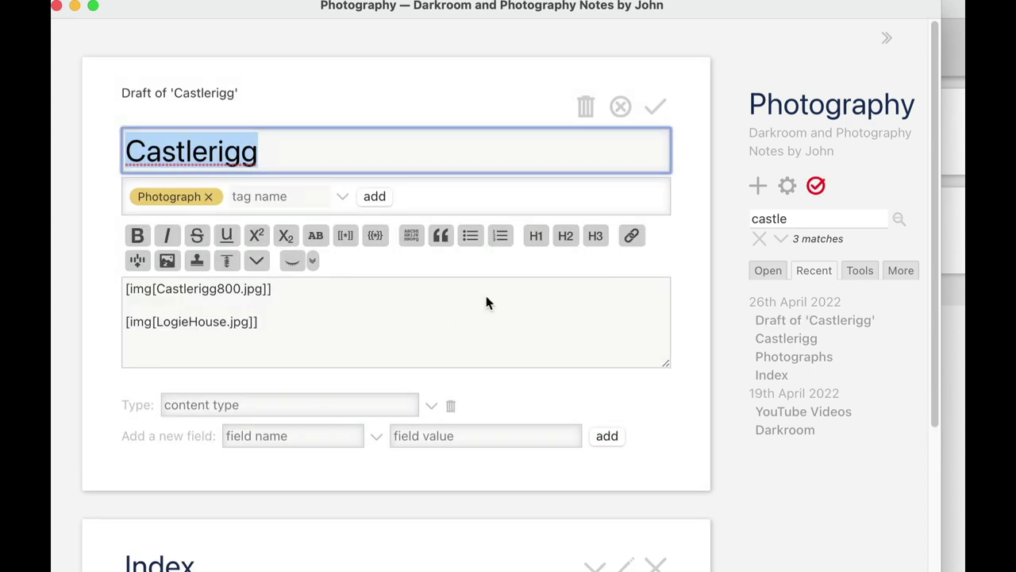
left_click_drag(249, 321, 156, 323)
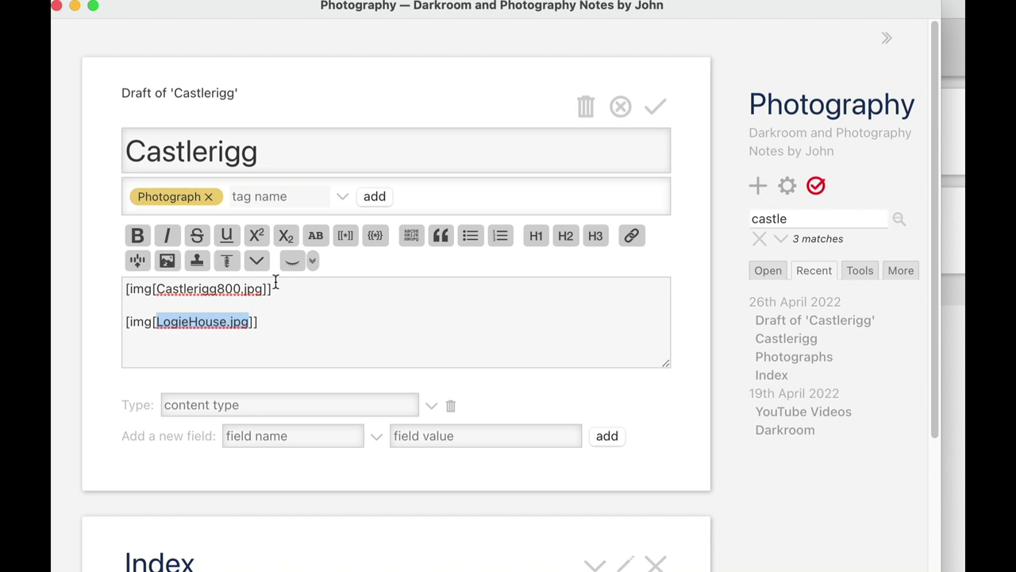
left_click(898, 271)
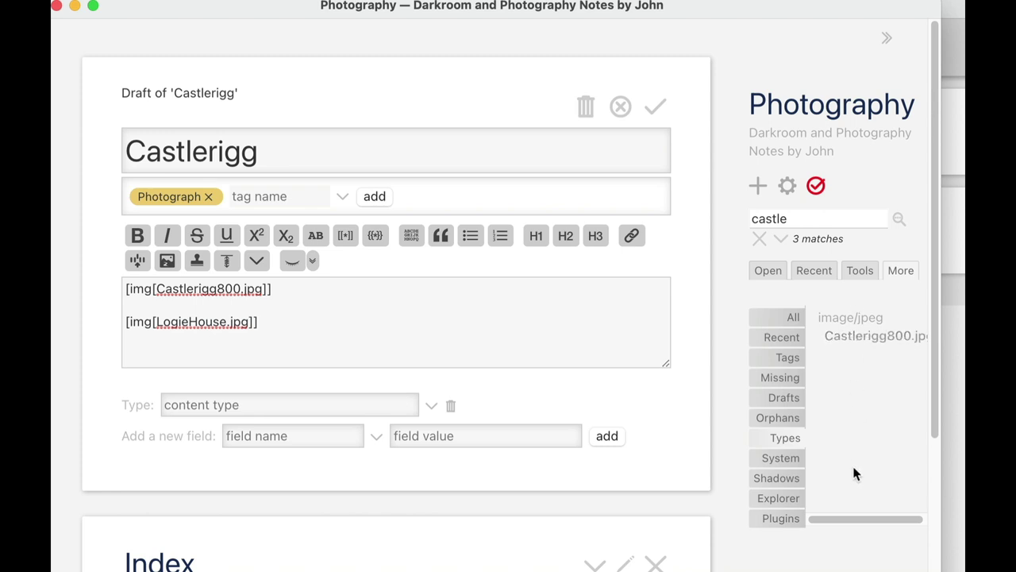
Switch to Finder and examine the file information of LogieHouse.jpg in the Library folder.
left_click(351, 316)
key("super+Tab")
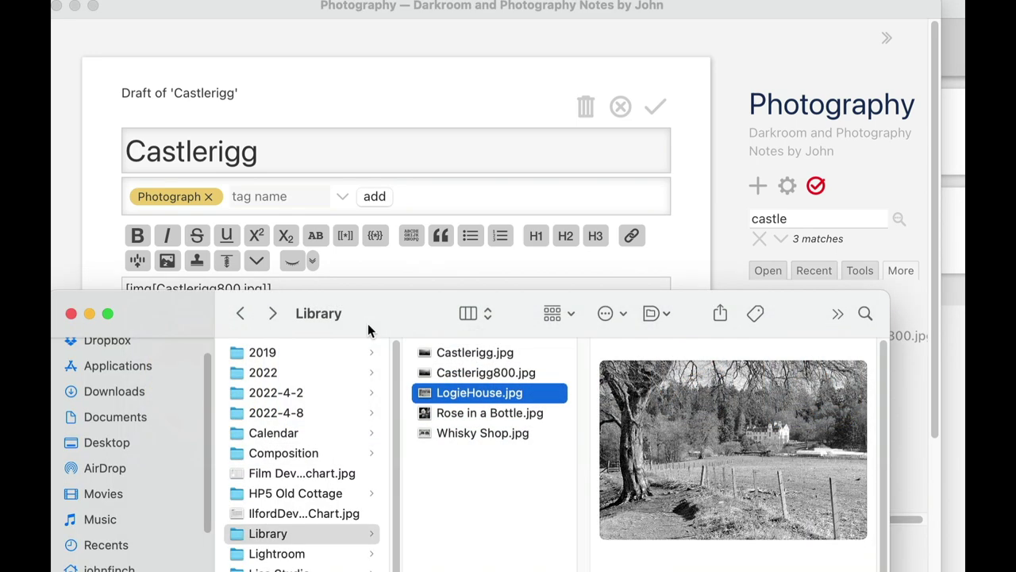
left_click_drag(513, 315, 476, 151)
scroll(714, 409, "down", 5)
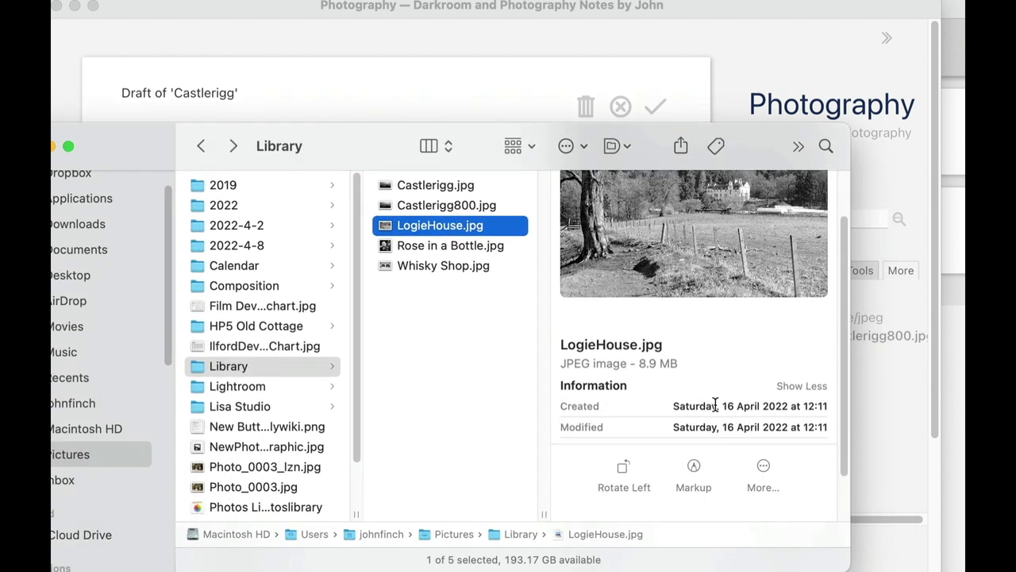
Examine the file size and pixel dimensions of LogieHouse.jpg in its Finder preview information.
left_click_drag(640, 355, 677, 357)
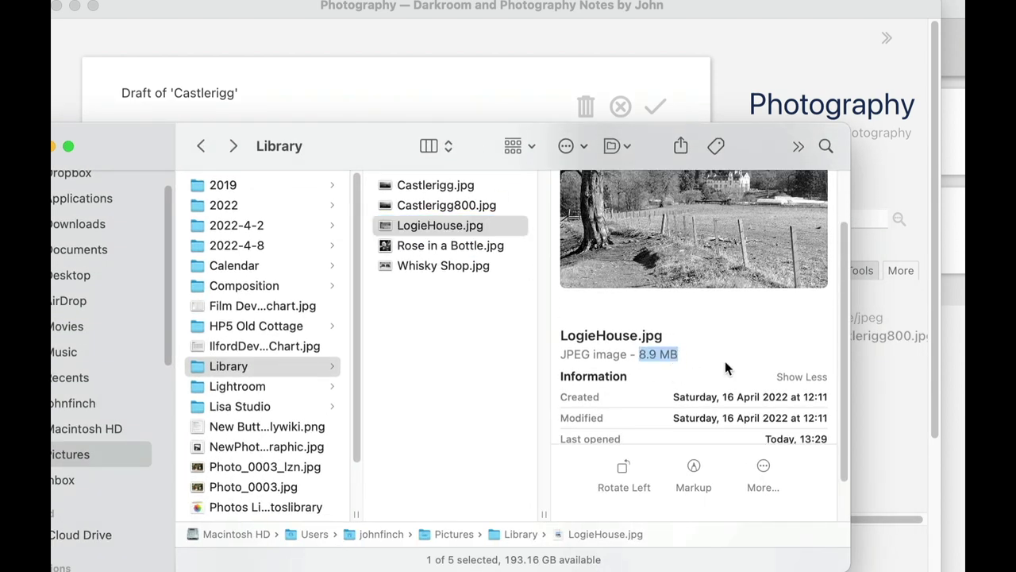
scroll(724, 360, "down", 2)
scroll(774, 385, "down", 2)
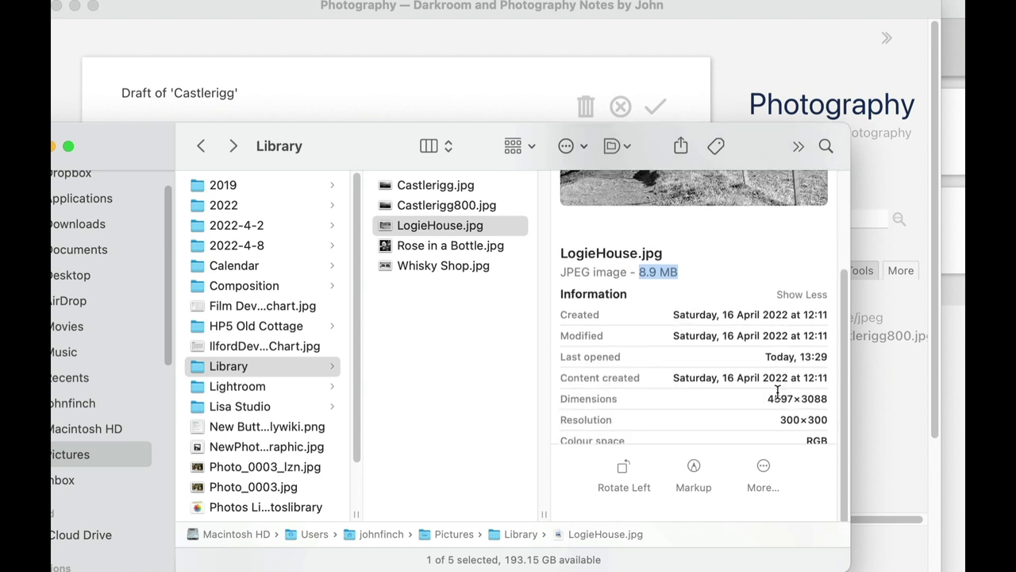
scroll(778, 390, "down", 1)
left_click_drag(767, 391, 794, 391)
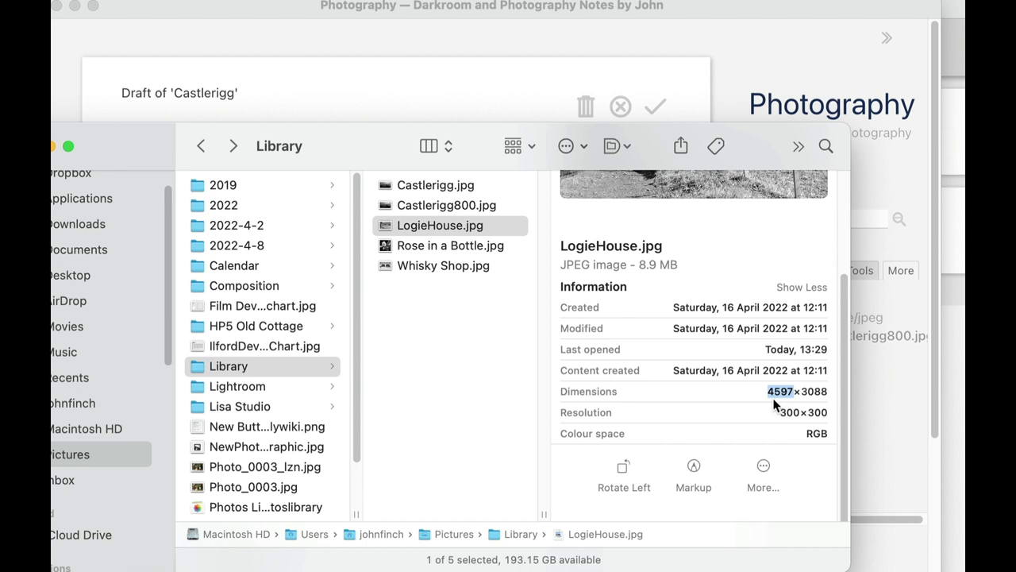
scroll(733, 440, "up", 1)
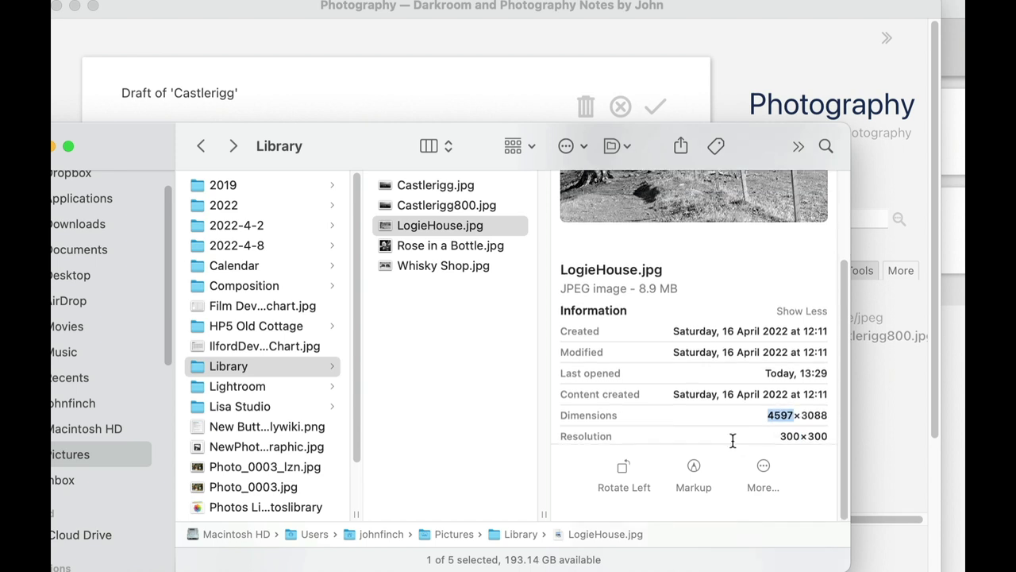
scroll(732, 440, "up", 5)
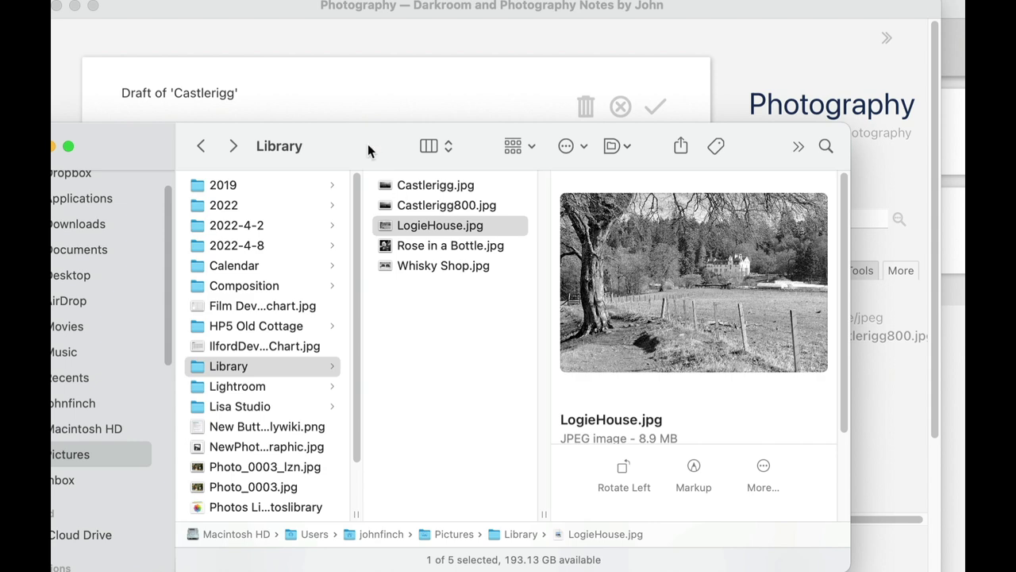
Open the file info for LogieHouse.jpg, copy its folder location, and close the info window.
left_click_drag(367, 145, 431, 380)
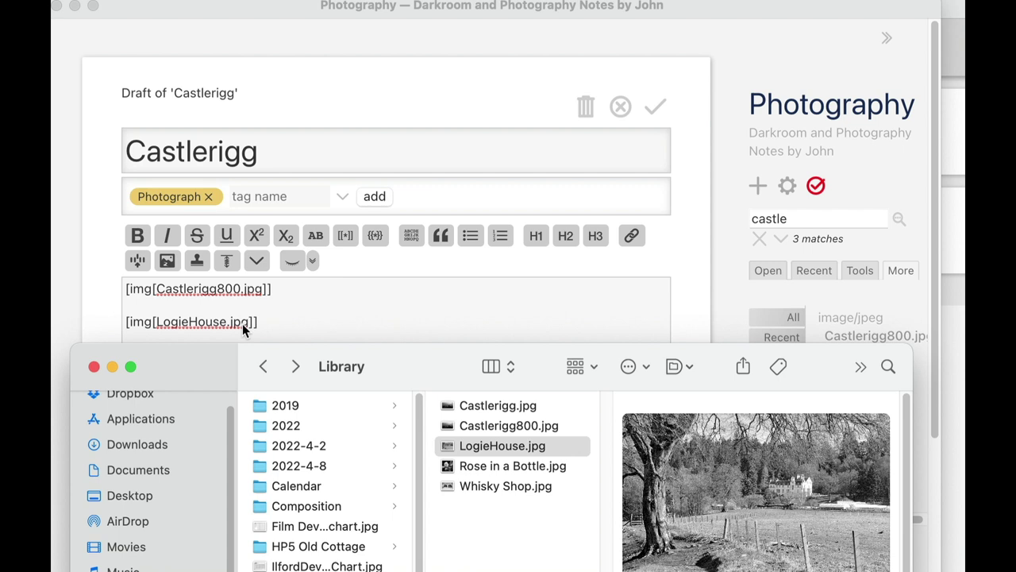
right_click(513, 443)
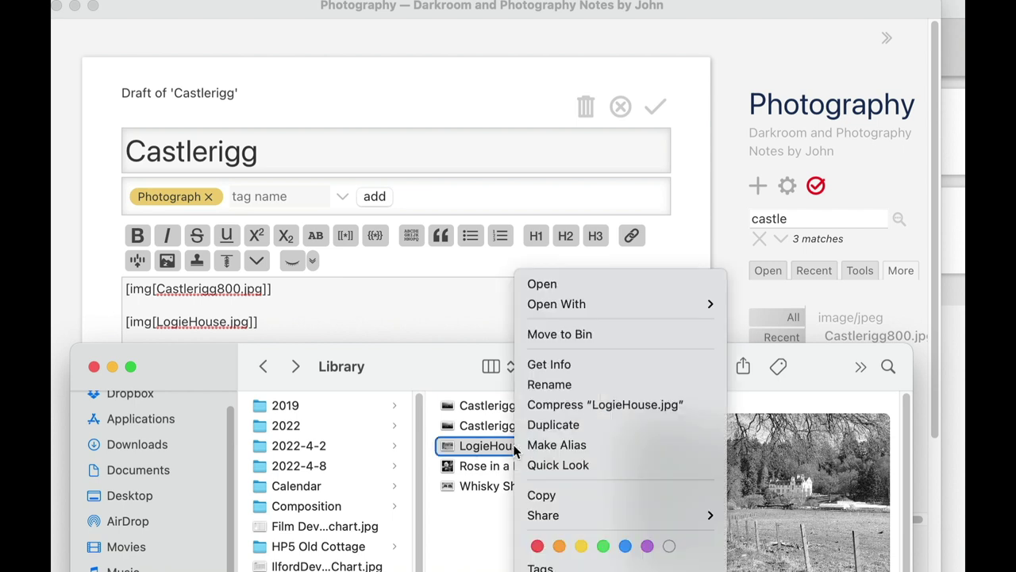
left_click(559, 363)
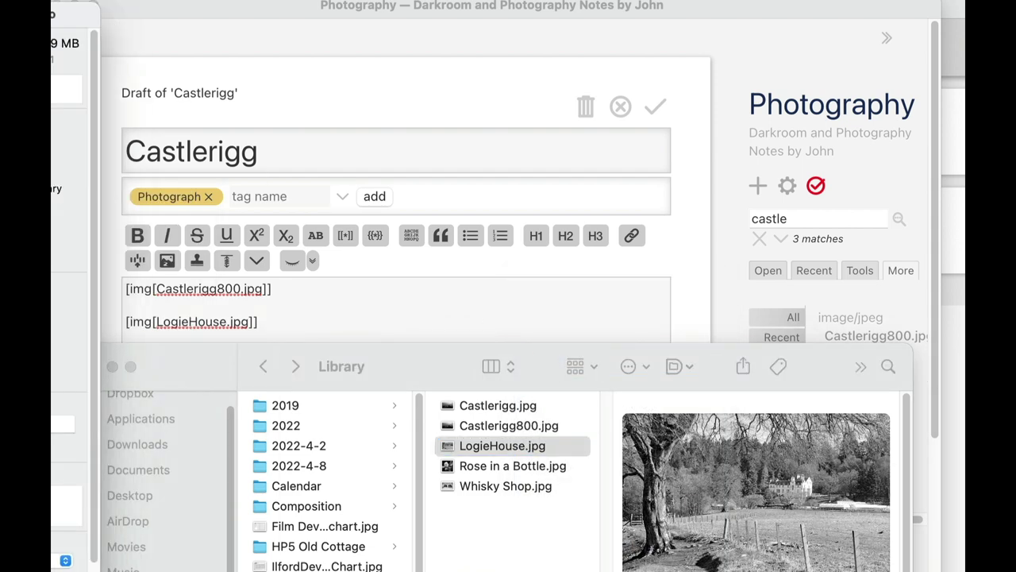
left_click_drag(72, 11, 437, 9)
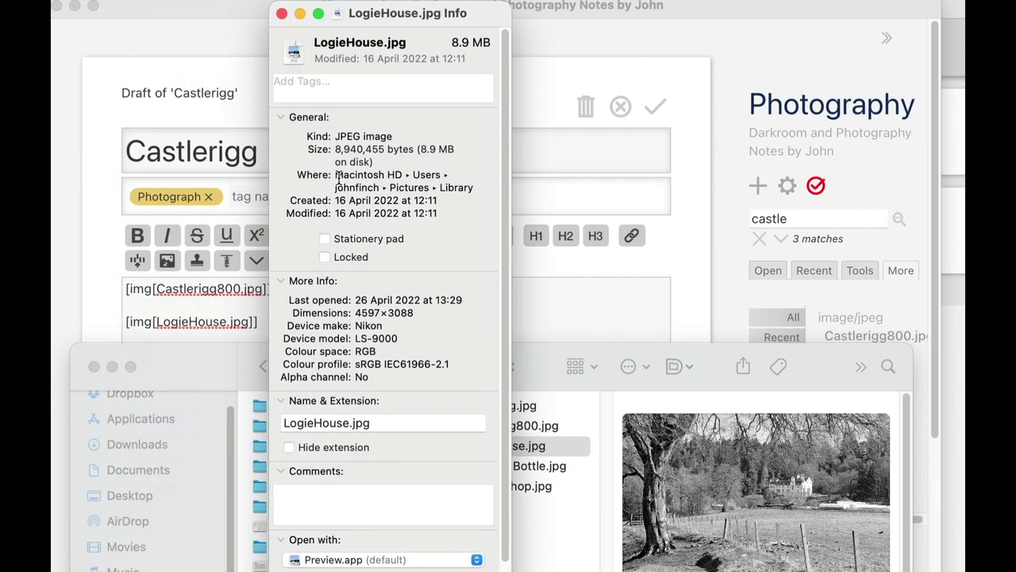
left_click_drag(336, 175, 476, 191)
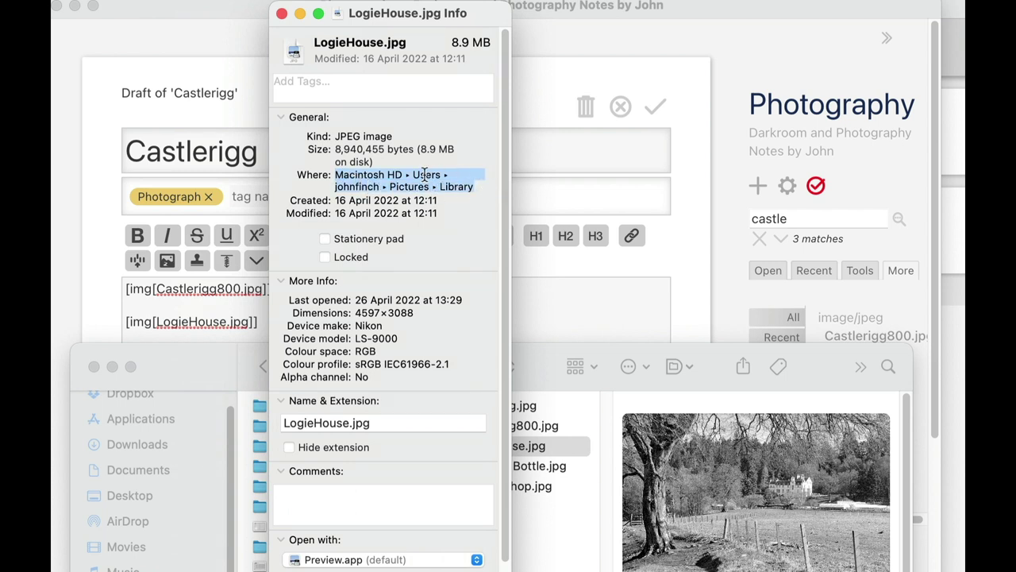
key("cmd+w")
Insert the copied path of the Pictures/Library folder on a new line below the LogieHouse.jpg image link in the Castlerigg draft.
left_click(274, 323)
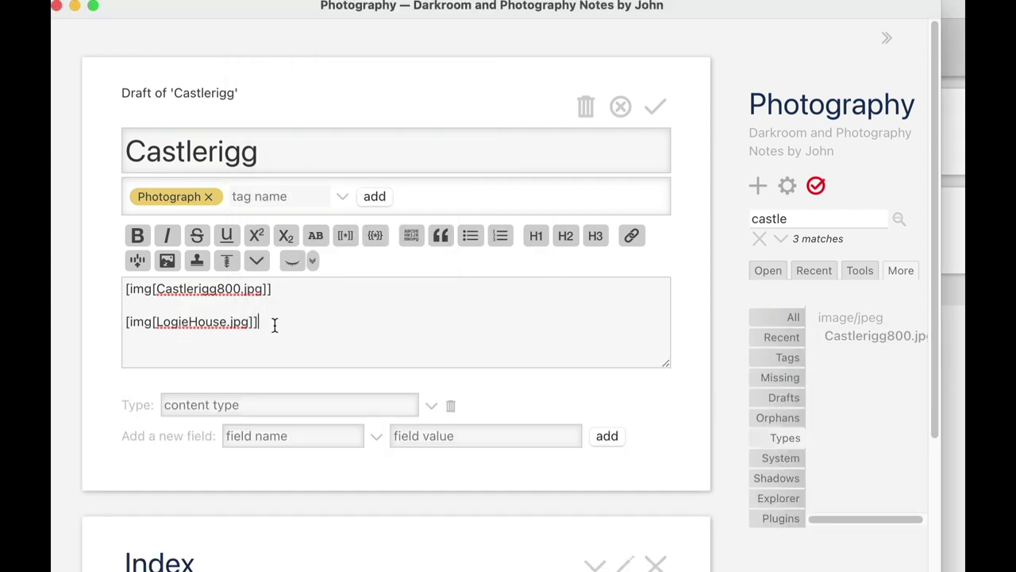
key("Return")
key("Return")
type("/Users/johnfinch/Pictures/Library")
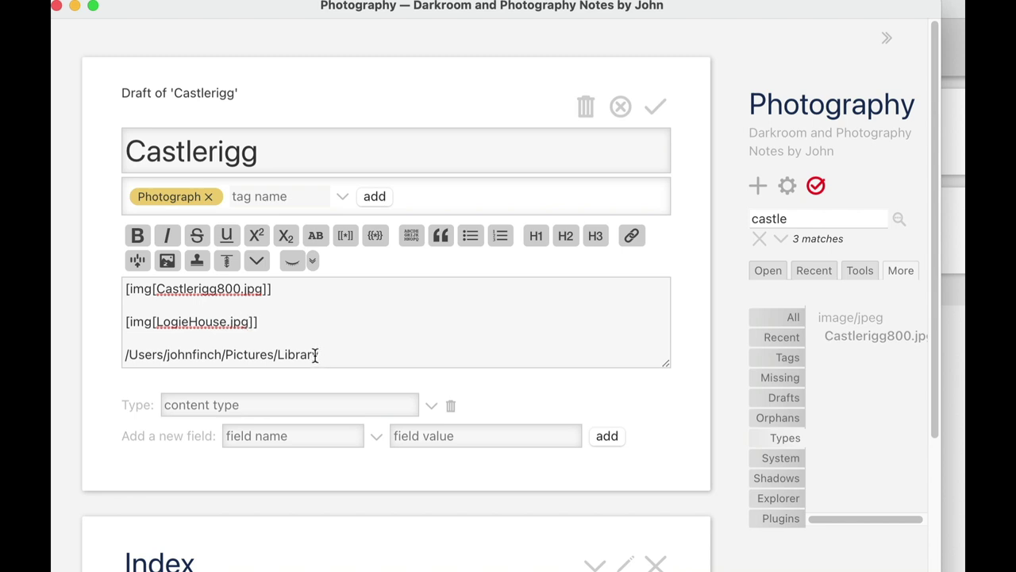
Move the Library folder path into the second image link before LogieHouse.jpg, separating path and file name with a slash.
left_click_drag(317, 354, 121, 356)
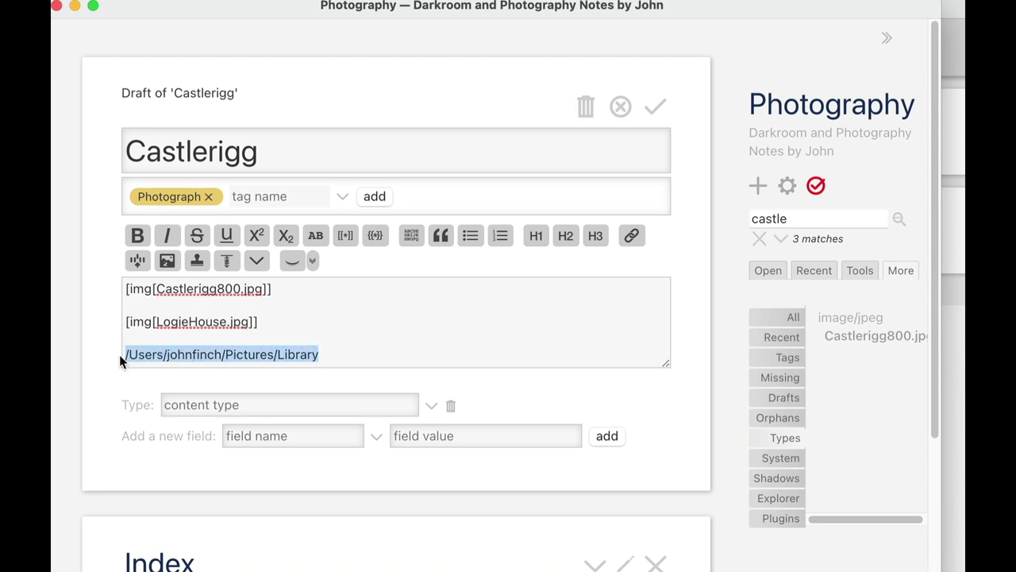
key("ctrl+x")
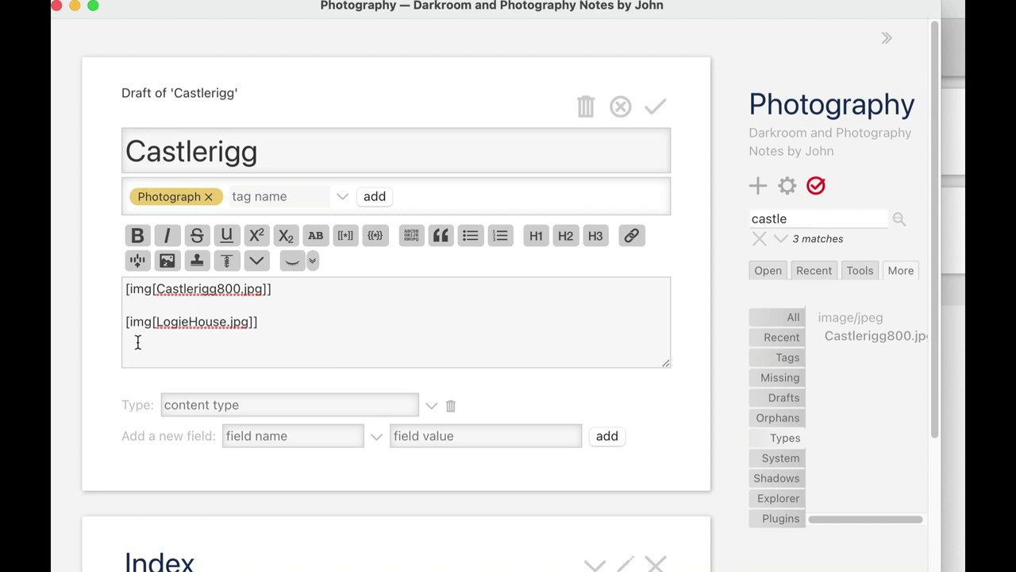
left_click(156, 323)
key("ctrl+v")
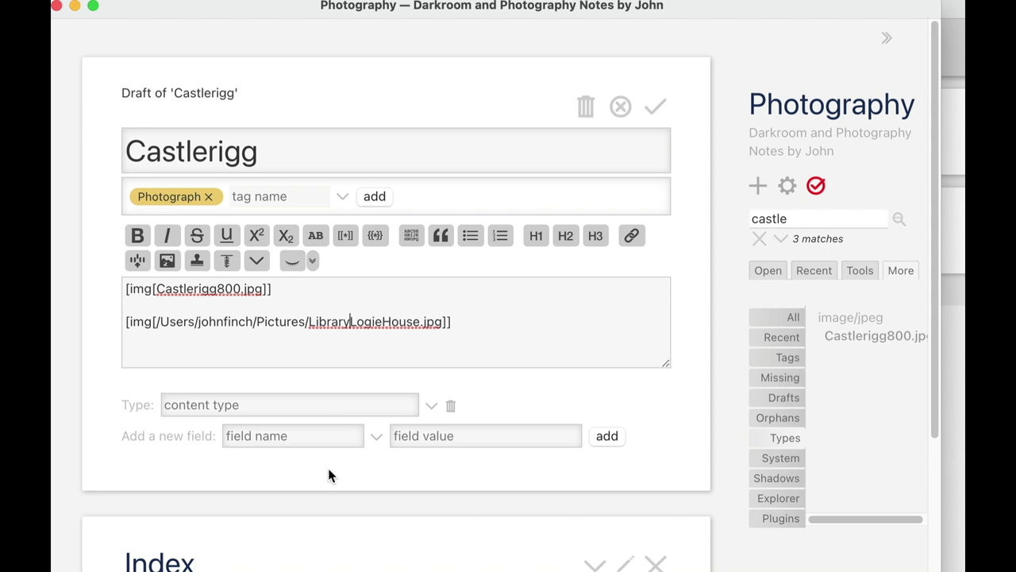
type("/")
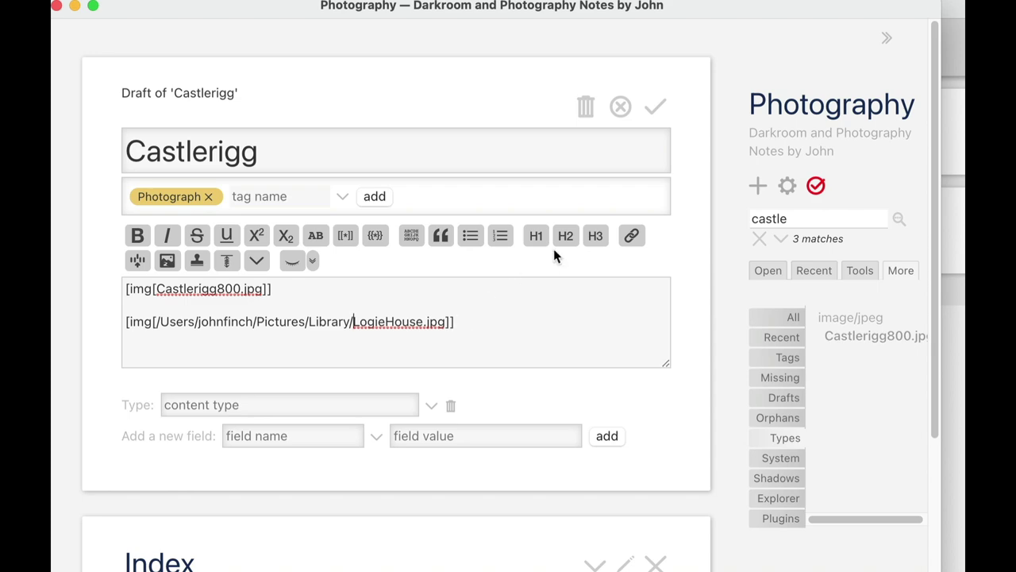
Save the Castlerigg tiddler and check how both photographs display.
left_click(654, 107)
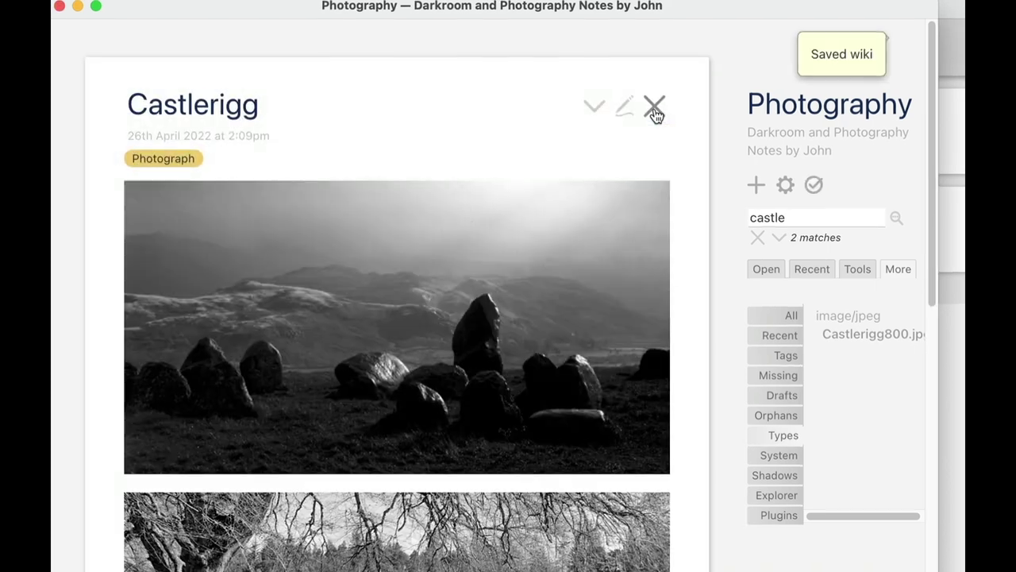
scroll(628, 208, "down", 5)
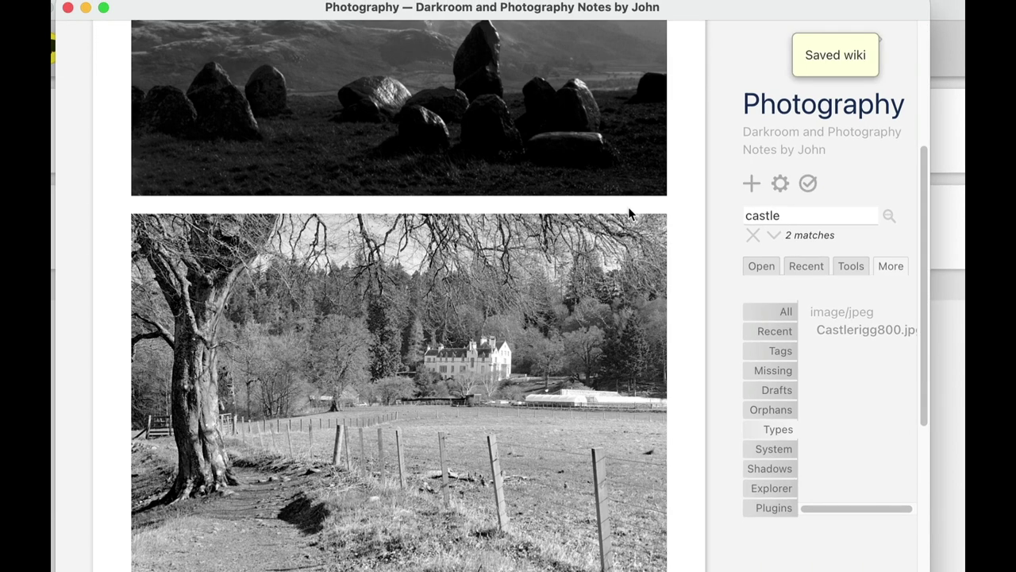
scroll(498, 329, "up", 1)
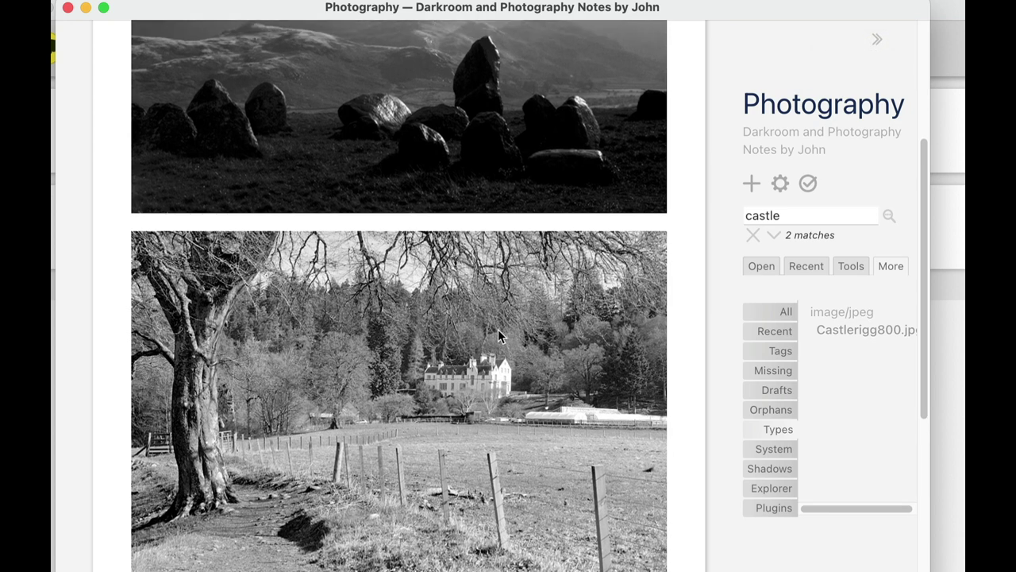
scroll(498, 329, "up", 1)
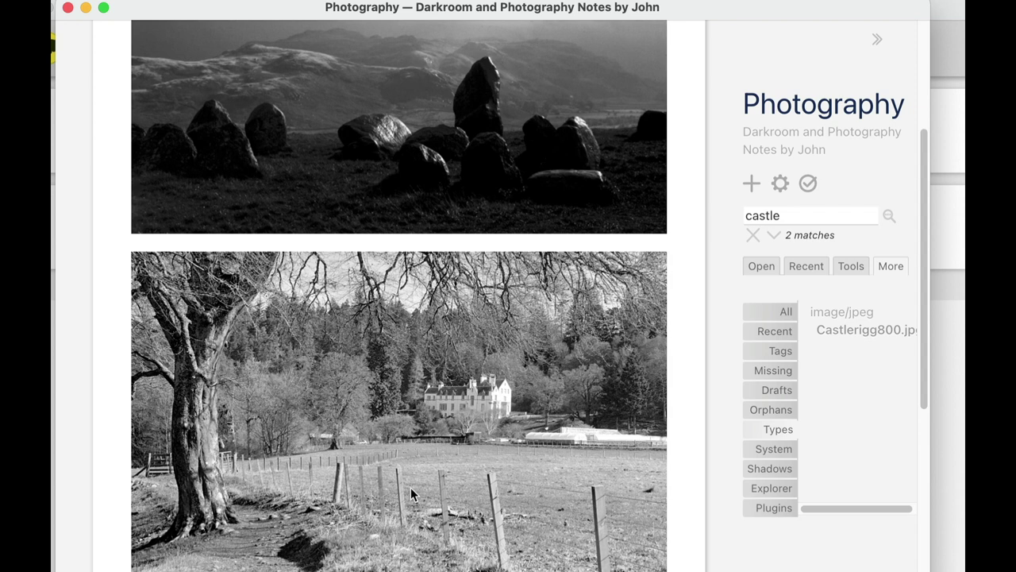
scroll(411, 494, "up", 2)
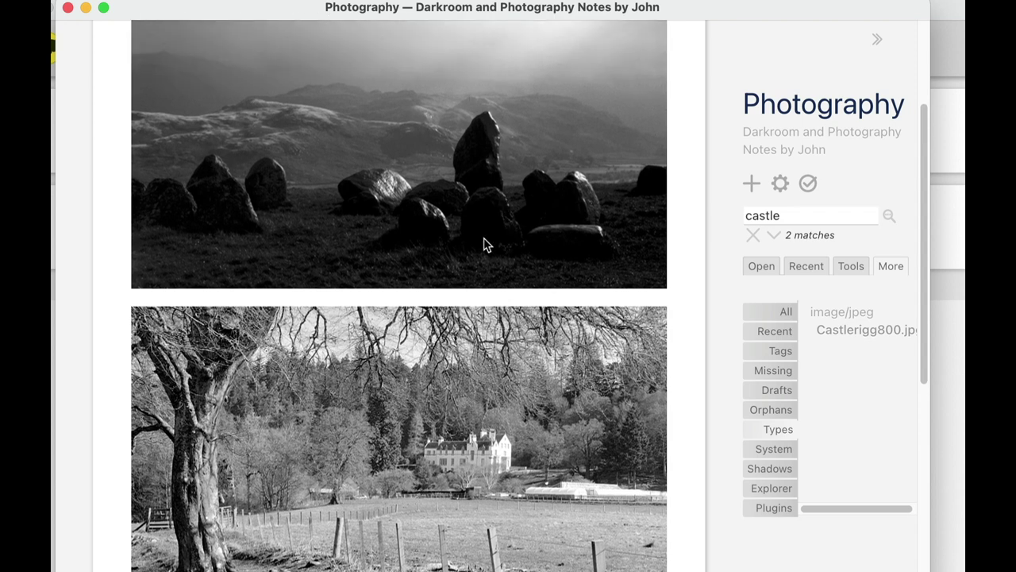
scroll(389, 225, "up", 3)
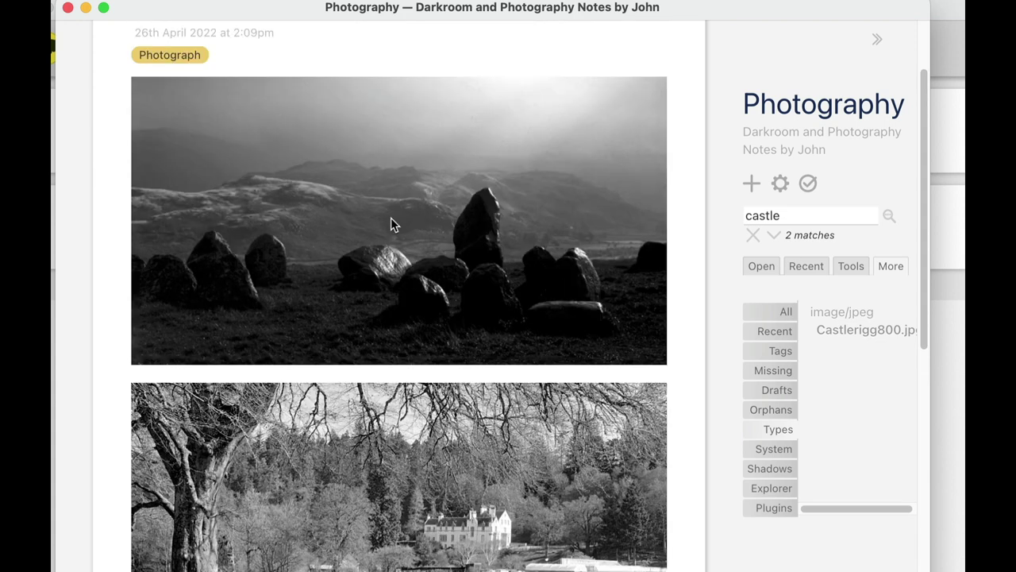
scroll(392, 219, "down", 1)
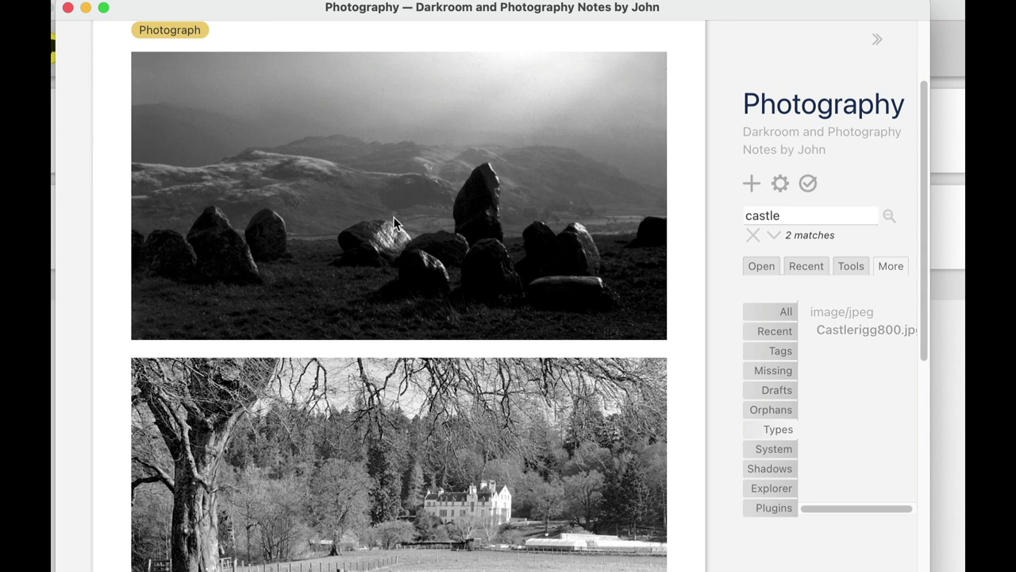
scroll(389, 215, "down", 2)
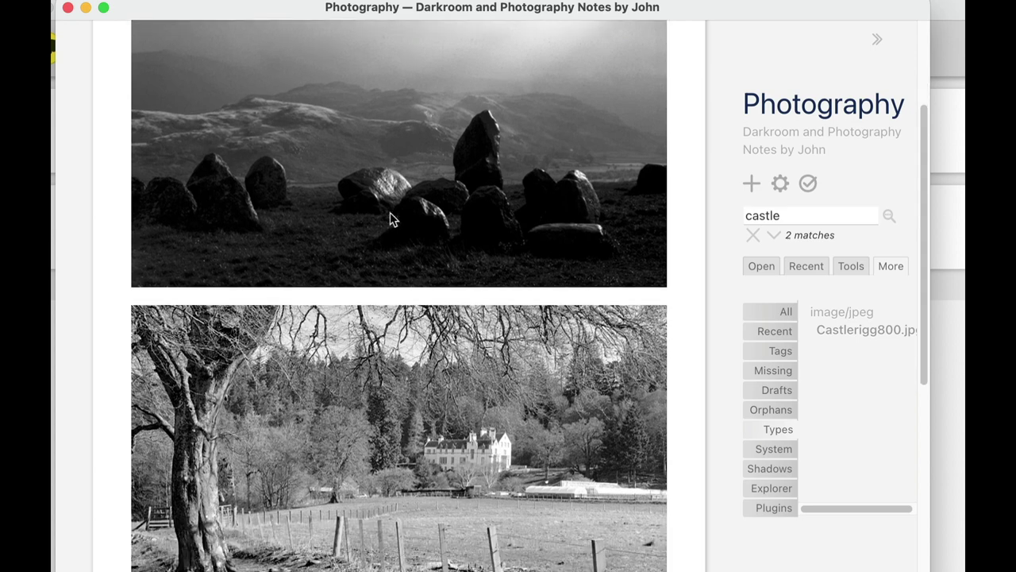
scroll(389, 220, "up", 7)
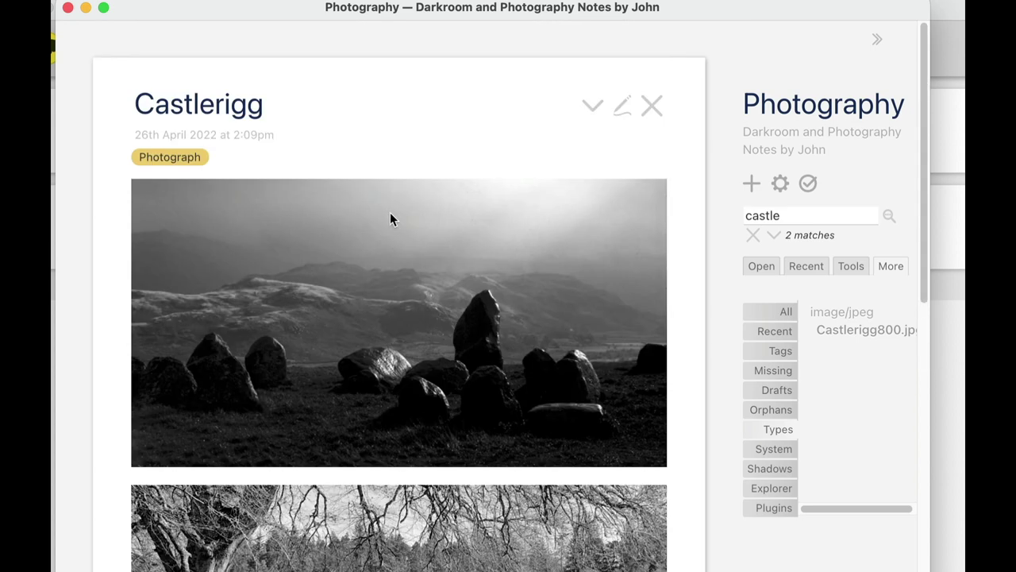
Reopen the Castlerigg tiddler for editing and add width = 300 to the Castlerigg800.jpg image link.
left_click(622, 106)
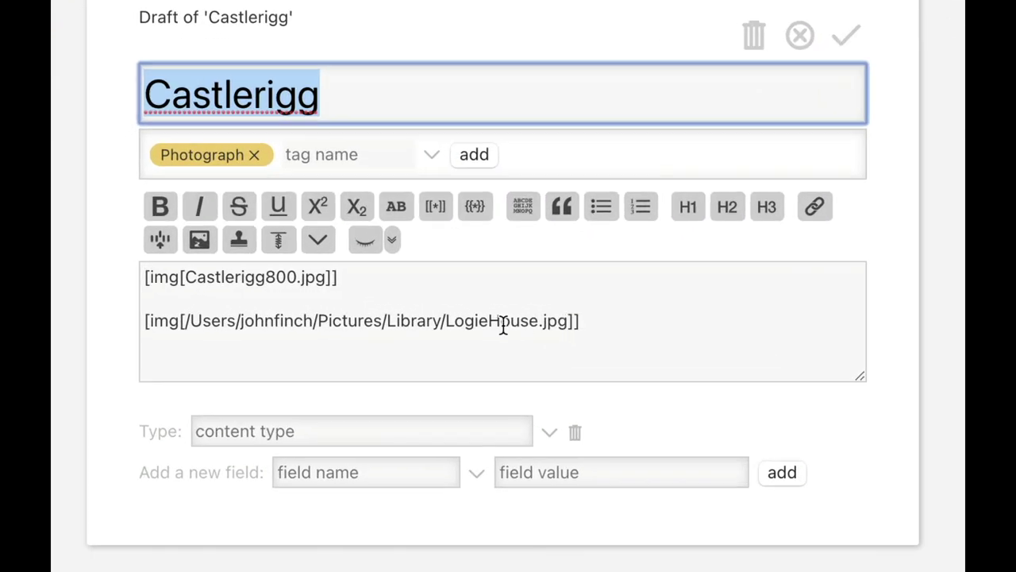
left_click(180, 277)
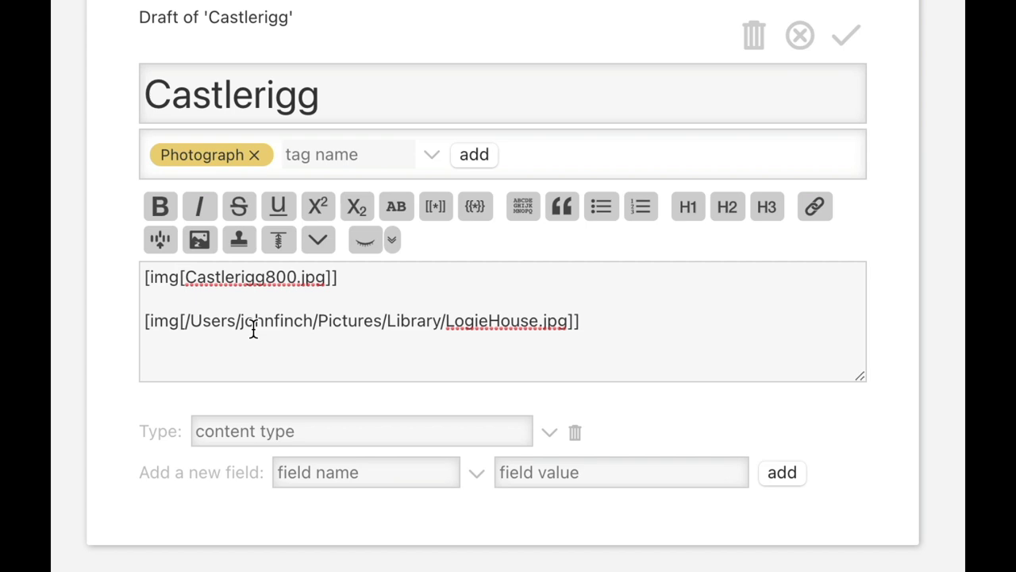
type("width =")
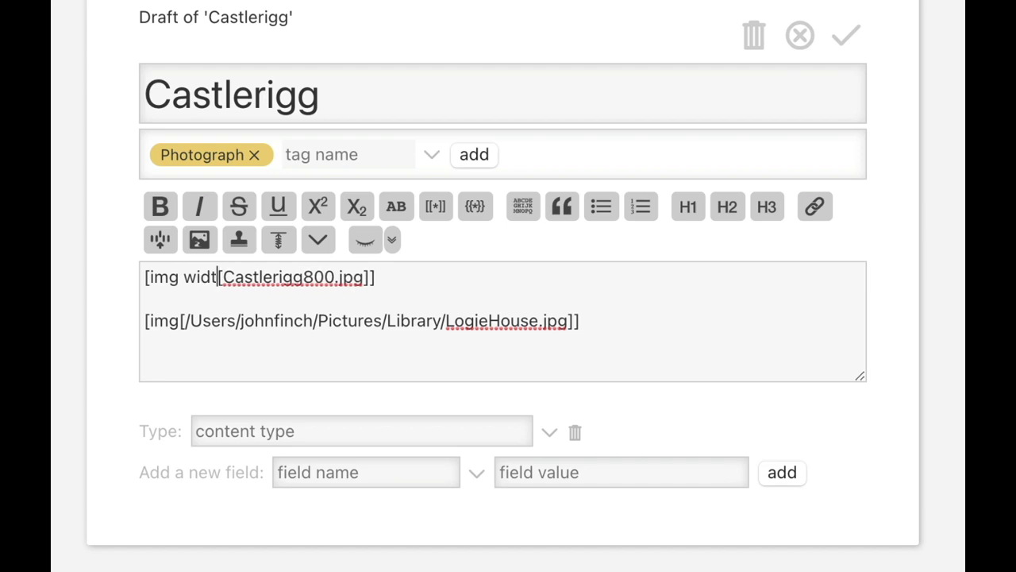
type(" 300")
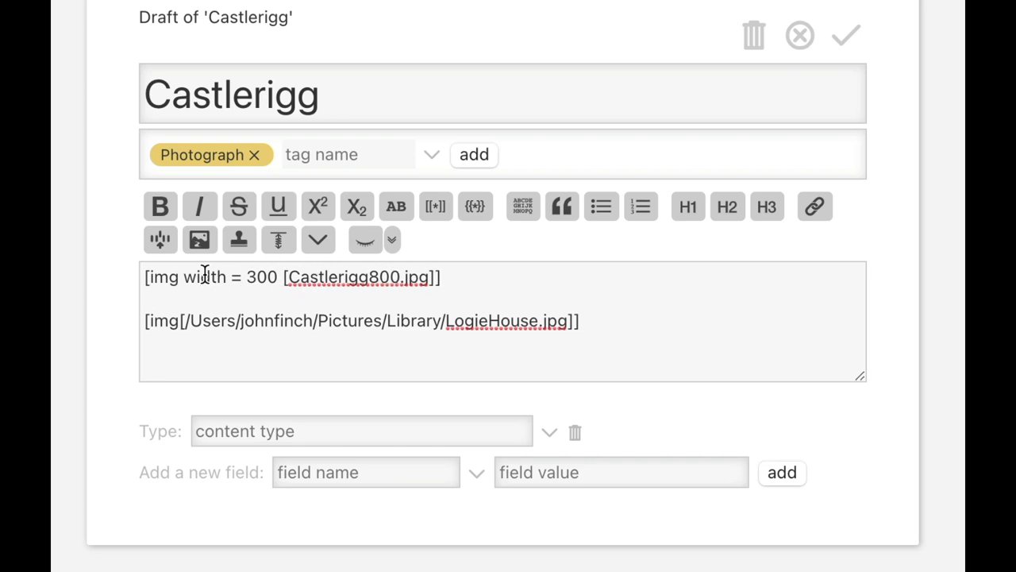
Add width = 400 to the LogieHouse.jpg image link and save the Castlerigg tiddler.
left_click(179, 323)
type("width ")
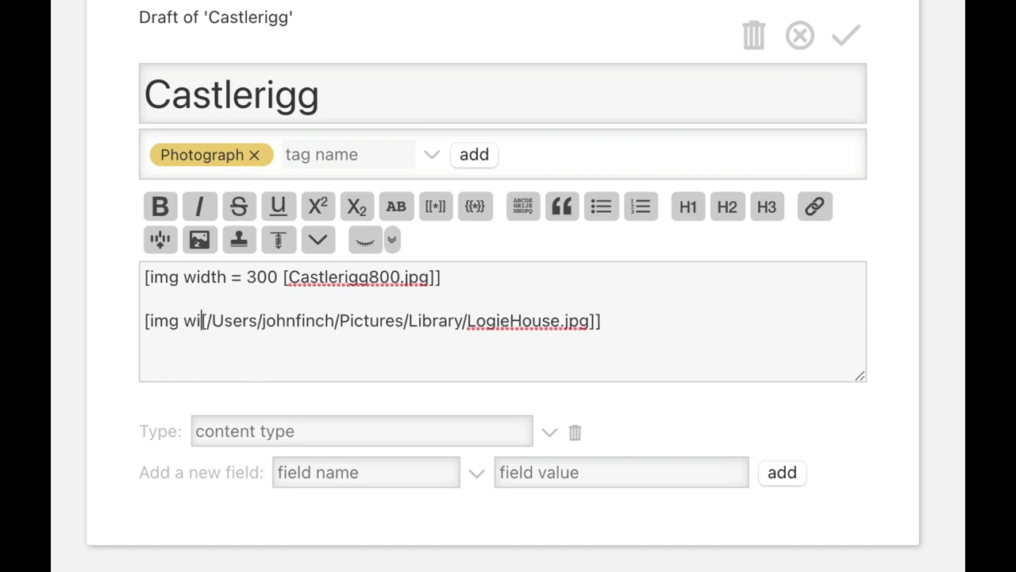
type("= 400")
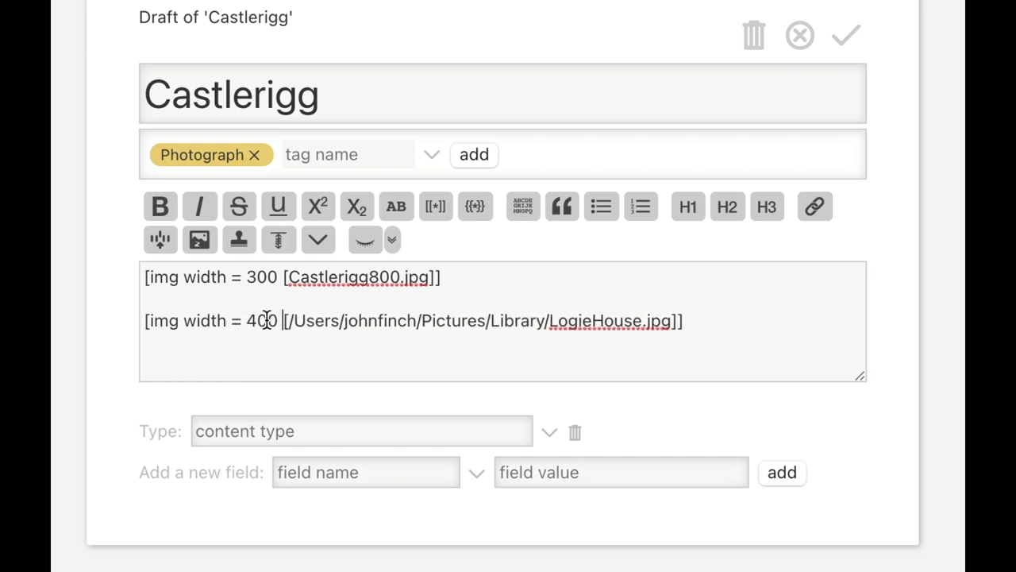
left_click(846, 38)
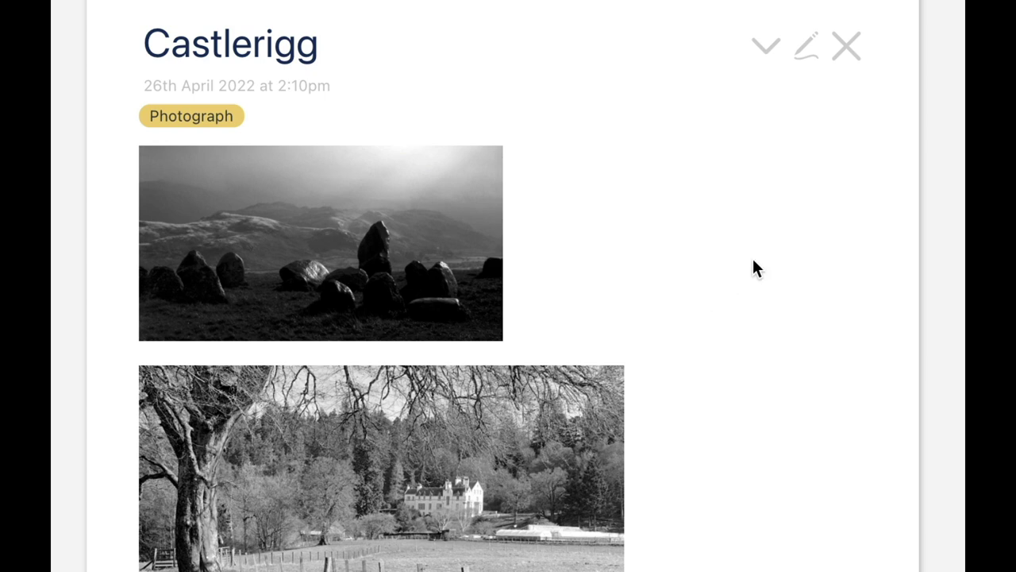
Reopen the Castlerigg tiddler for editing and review the LogieHouse.jpg image link and its width setting.
left_click(807, 47)
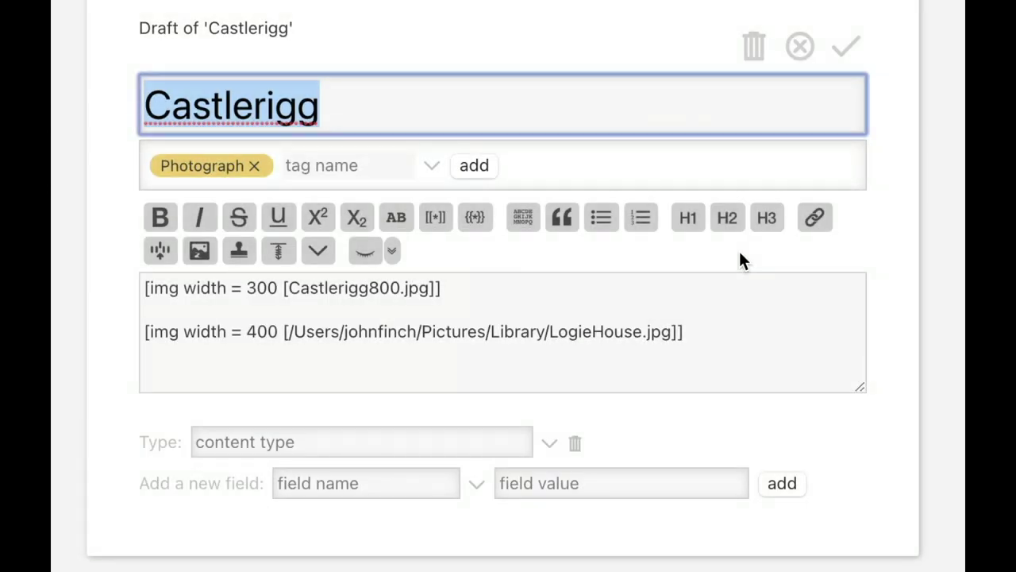
left_click(685, 331)
left_click(136, 332, "shift")
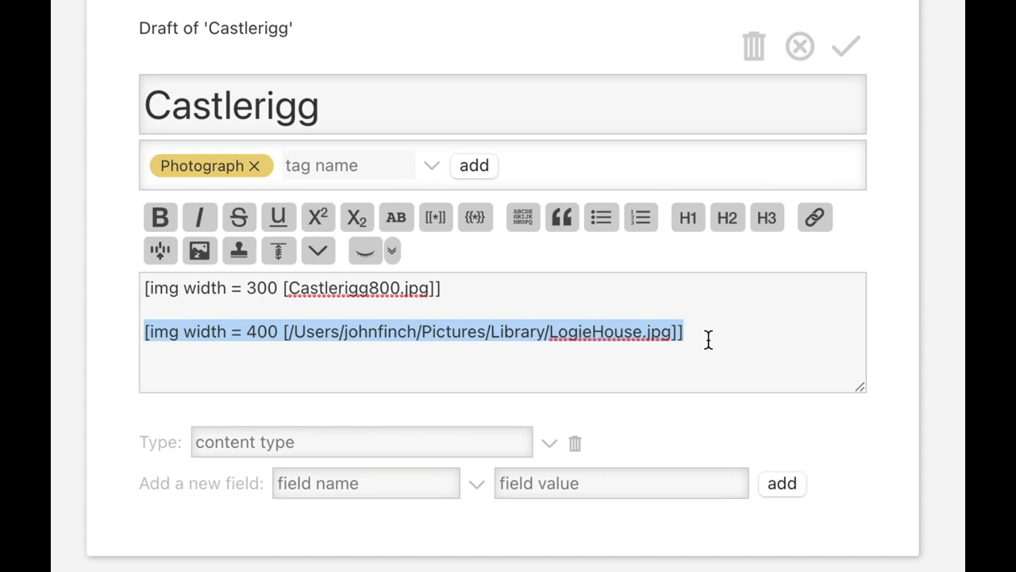
left_click_drag(278, 333, 148, 333)
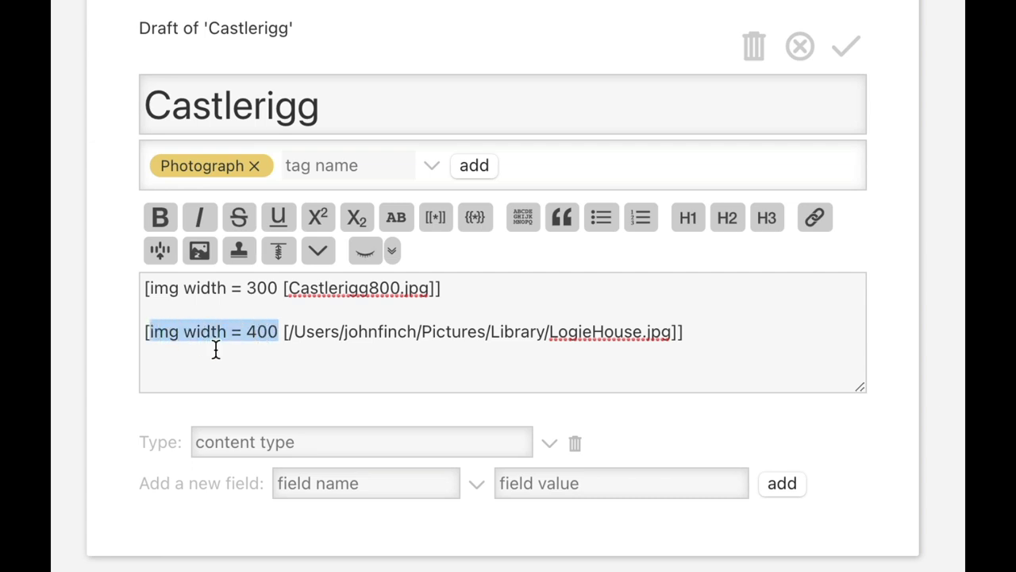
Remove img width = 400 and the path's leading slash from the LogieHouse.jpg link and save the Castlerigg tiddler.
key("BackSpace")
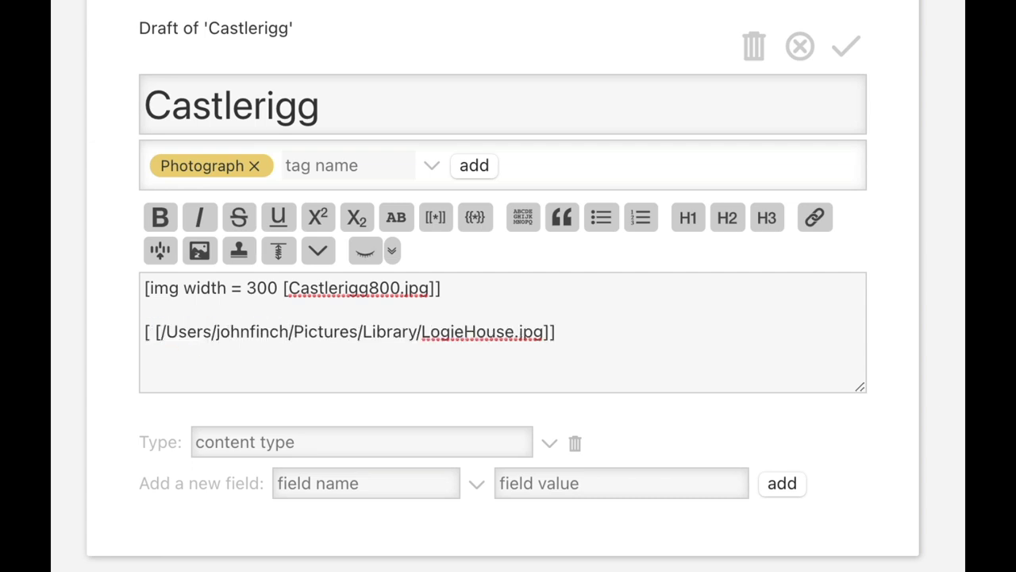
key("BackSpace")
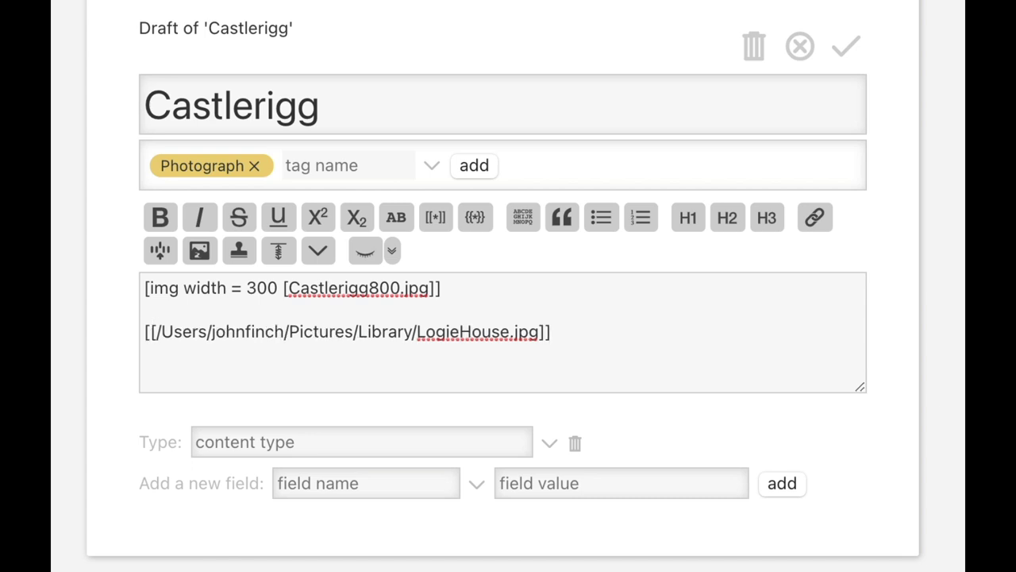
double_click(148, 331)
left_click(156, 334)
left_click_drag(154, 332, 515, 345)
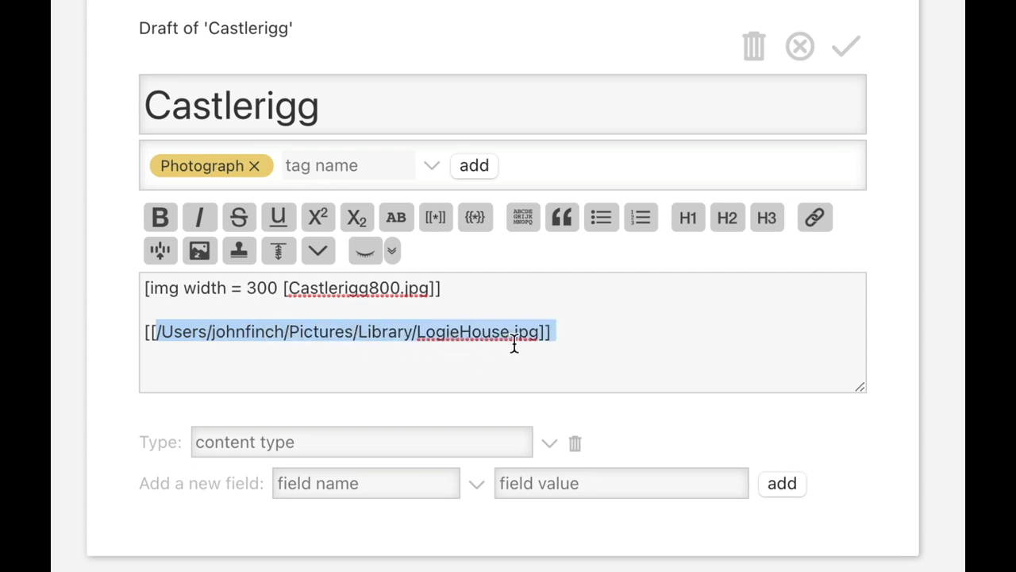
key("Left")
key("BackSpace")
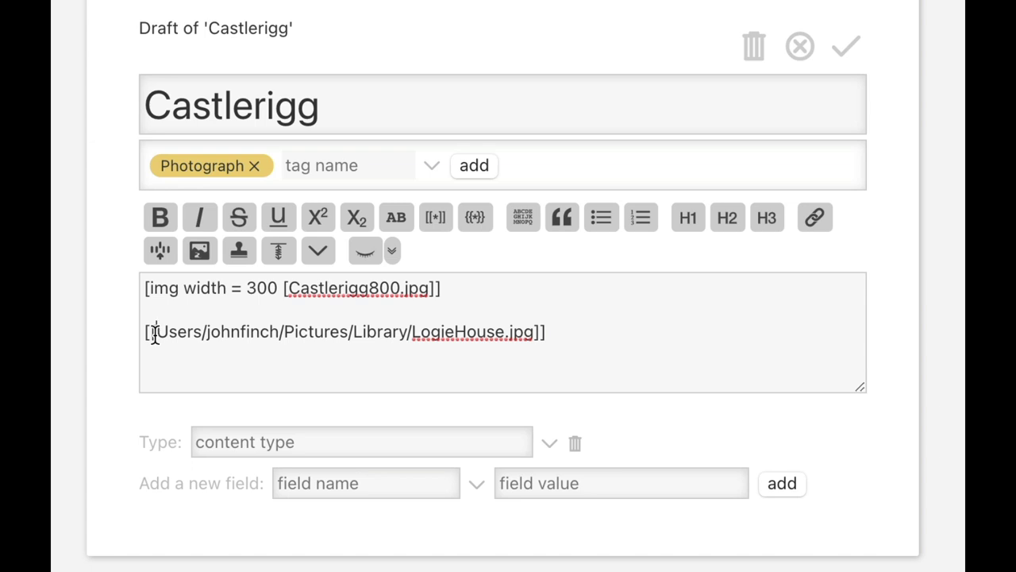
left_click_drag(156, 332, 536, 334)
left_click(549, 333)
left_click(846, 47)
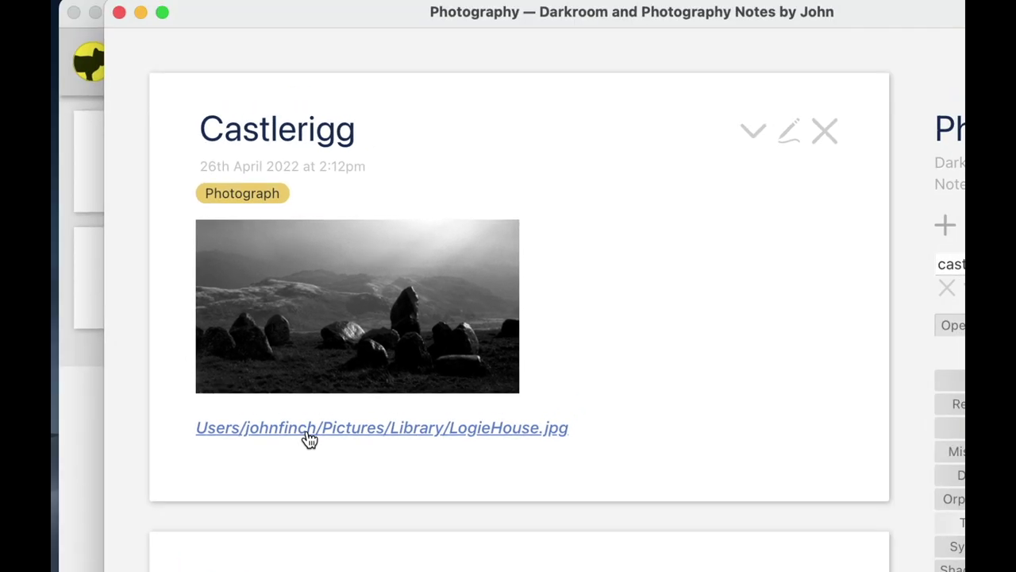
Test the LogieHouse.jpg link in the Castlerigg tiddler, close the tiddler it opens and return to Castlerigg.
left_click(354, 432)
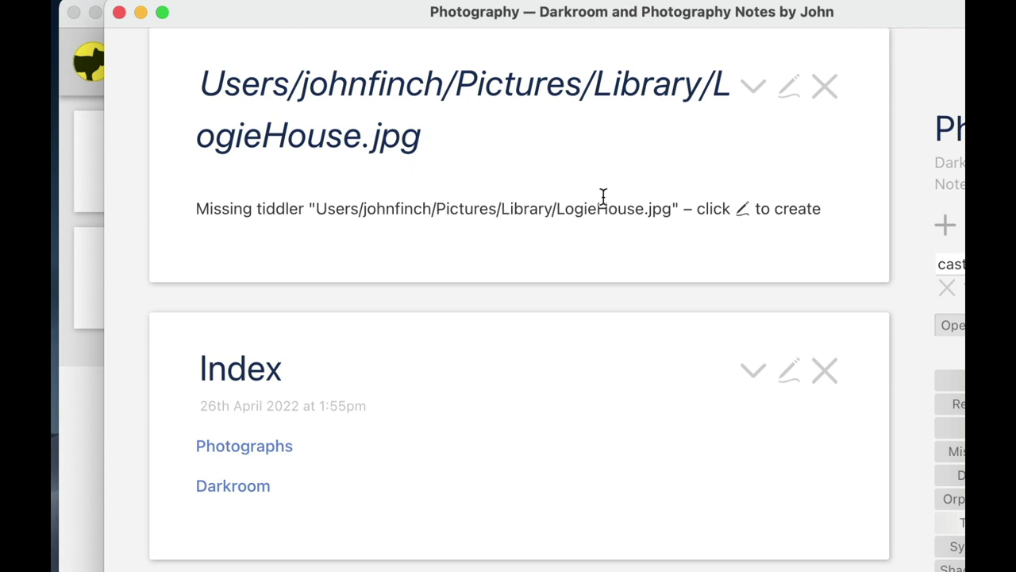
left_click(824, 94)
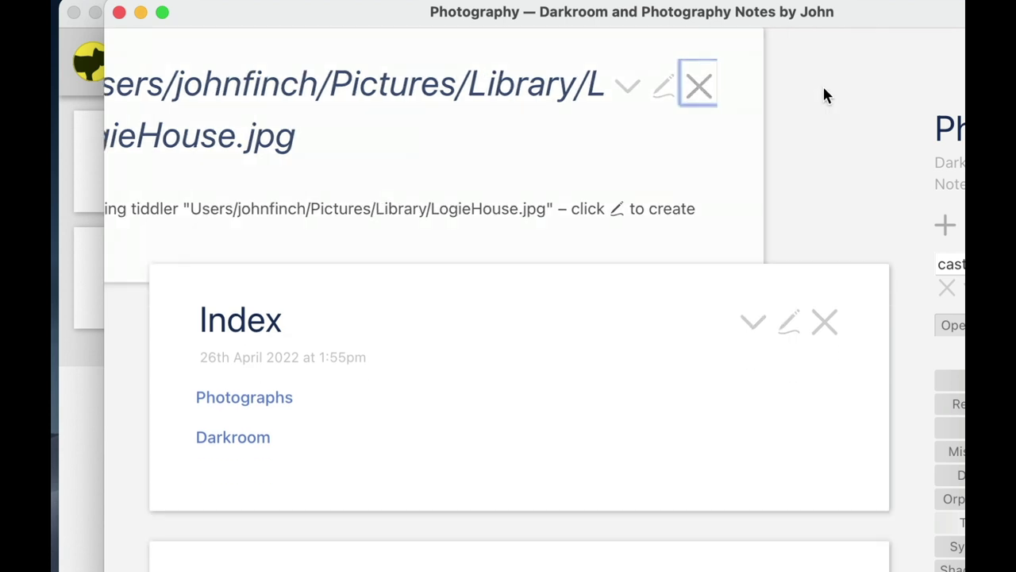
scroll(703, 265, "up", 5)
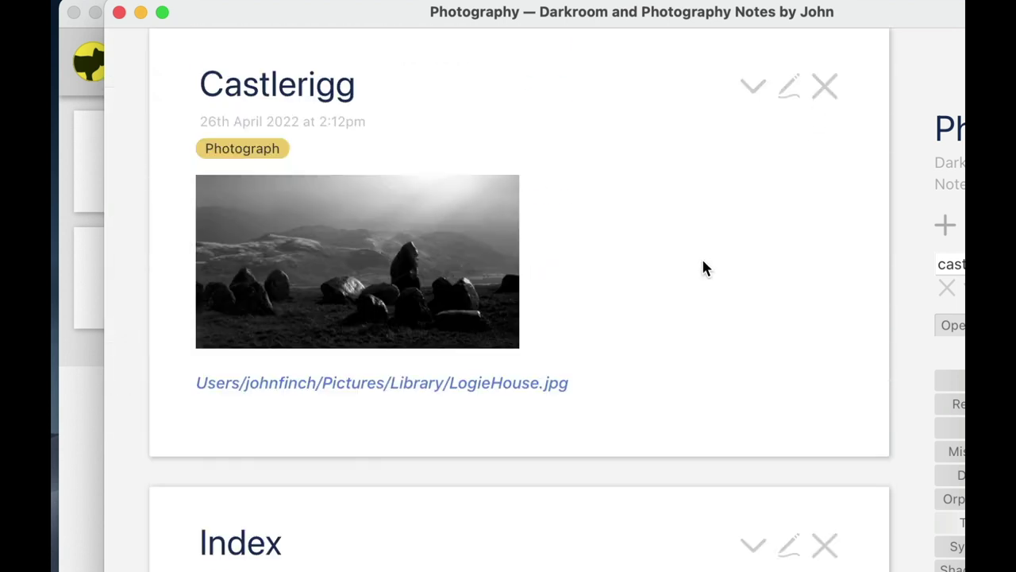
scroll(704, 268, "up", 1)
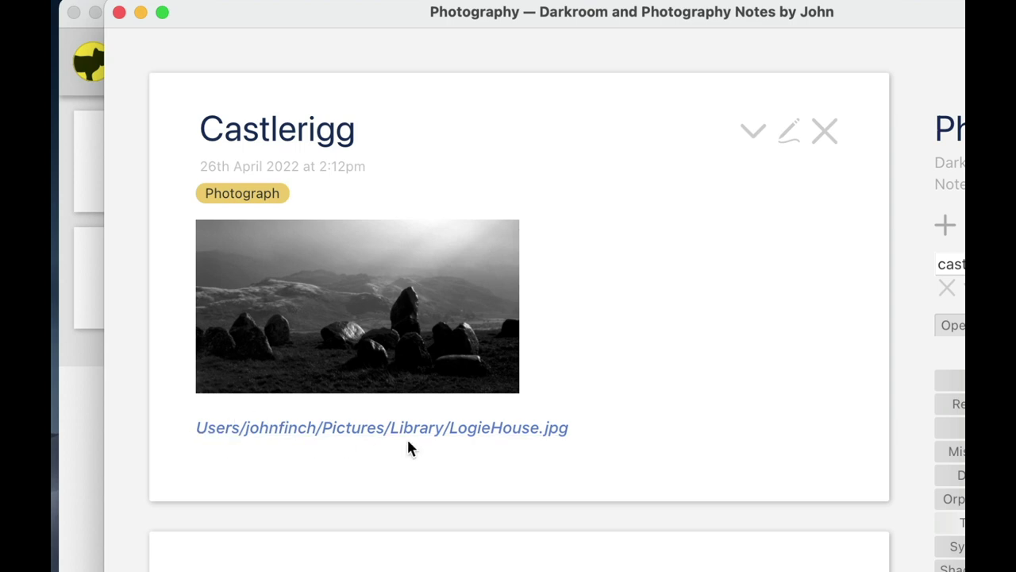
Prefix the LogieHouse.jpg link path with file:/// in the Castlerigg tiddler and save it.
left_click(787, 133)
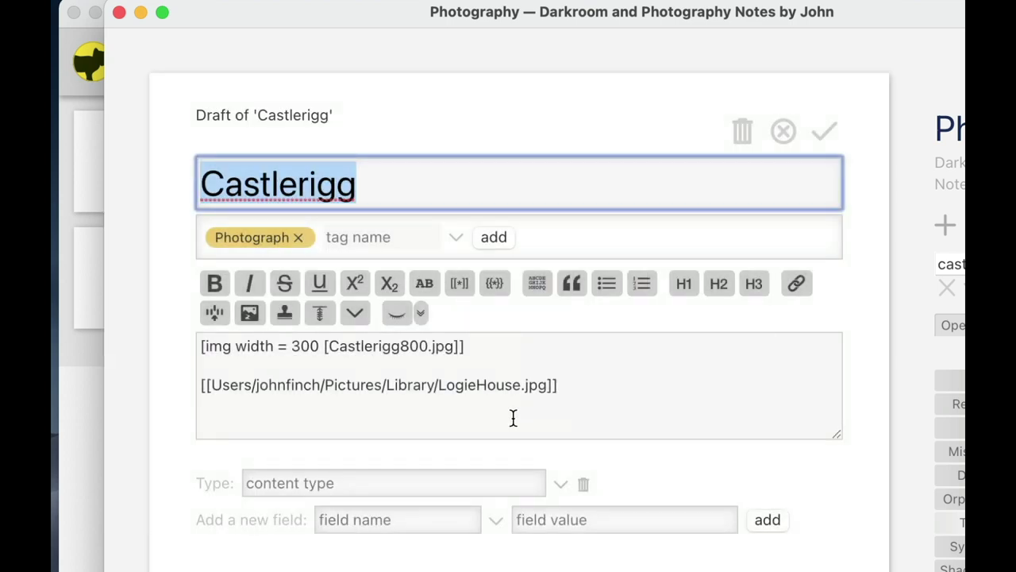
left_click(211, 385)
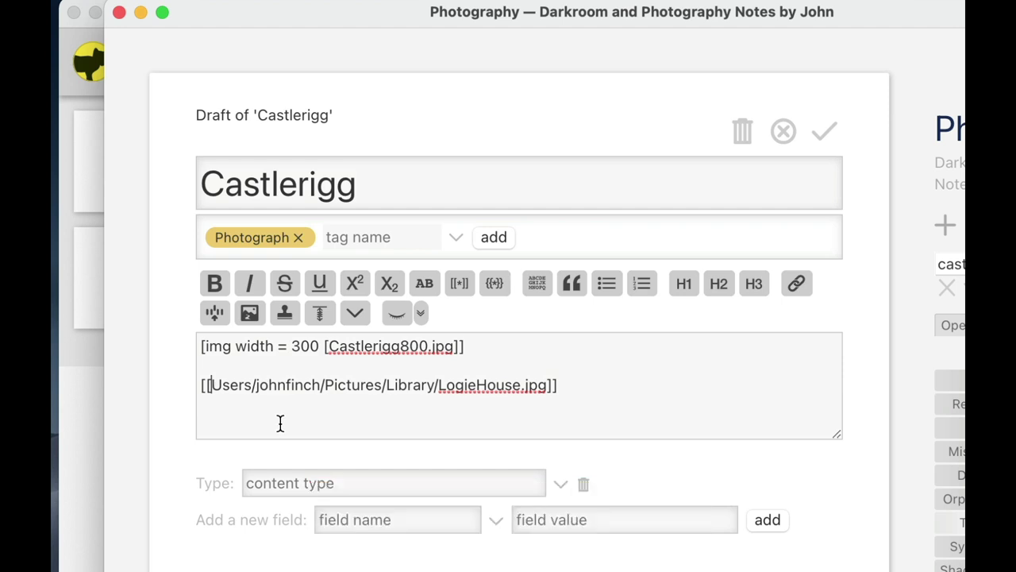
type("file:")
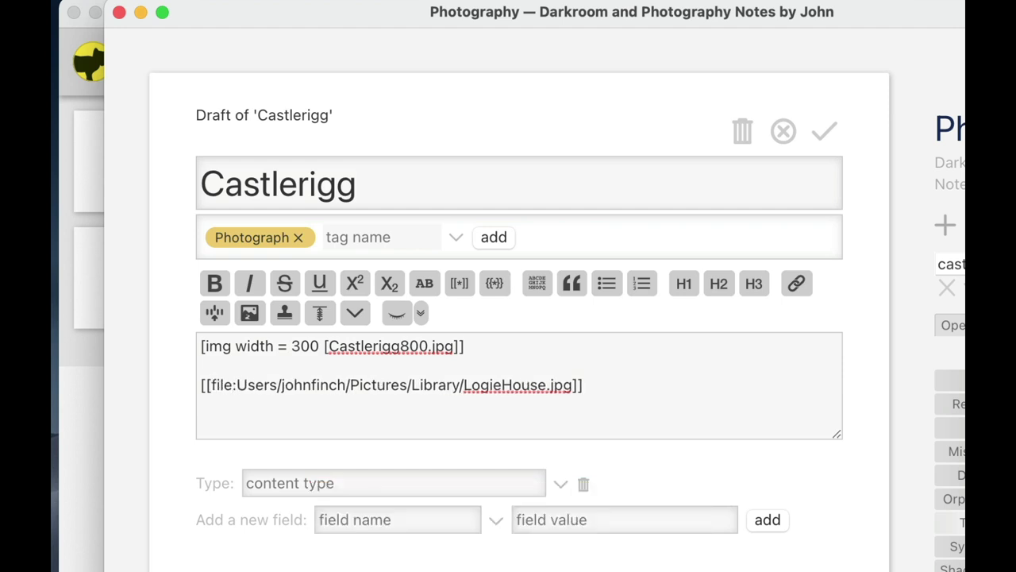
type("///")
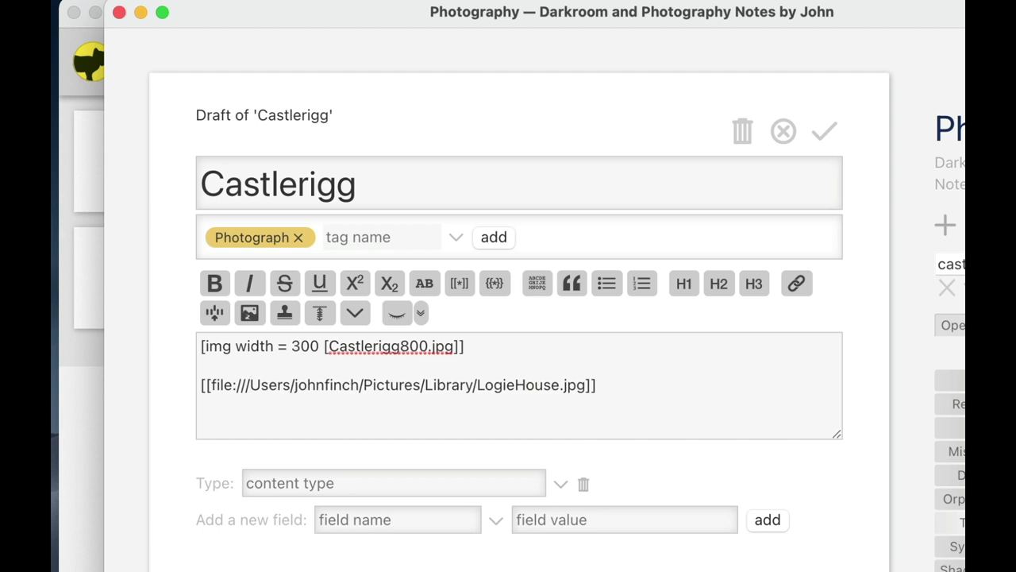
left_click(825, 141)
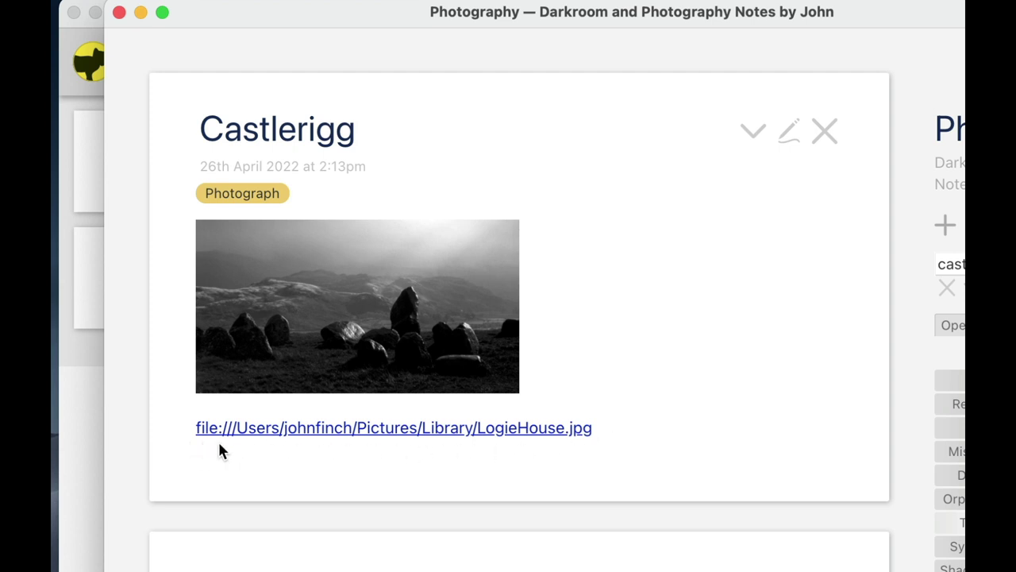
Follow the file:/// link to view LogieHouse.jpg in the external image viewer and close the photograph.
left_click(450, 429)
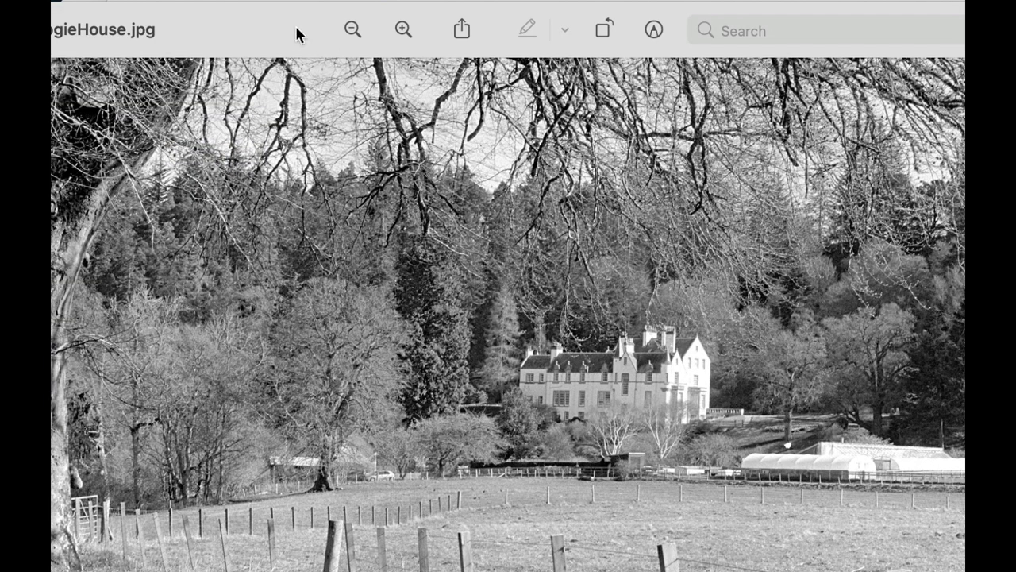
left_click_drag(295, 34, 477, 29)
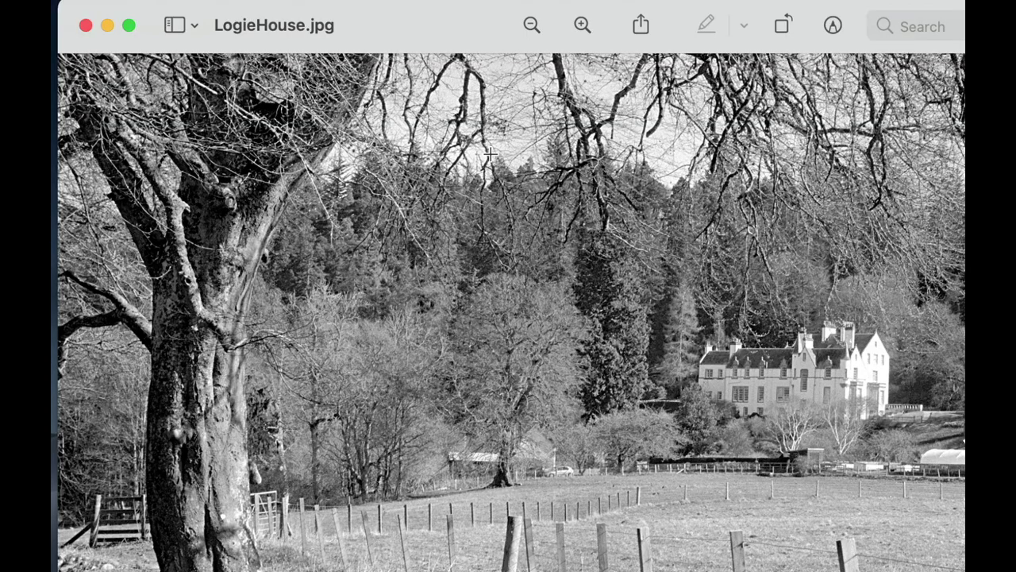
key("super+w")
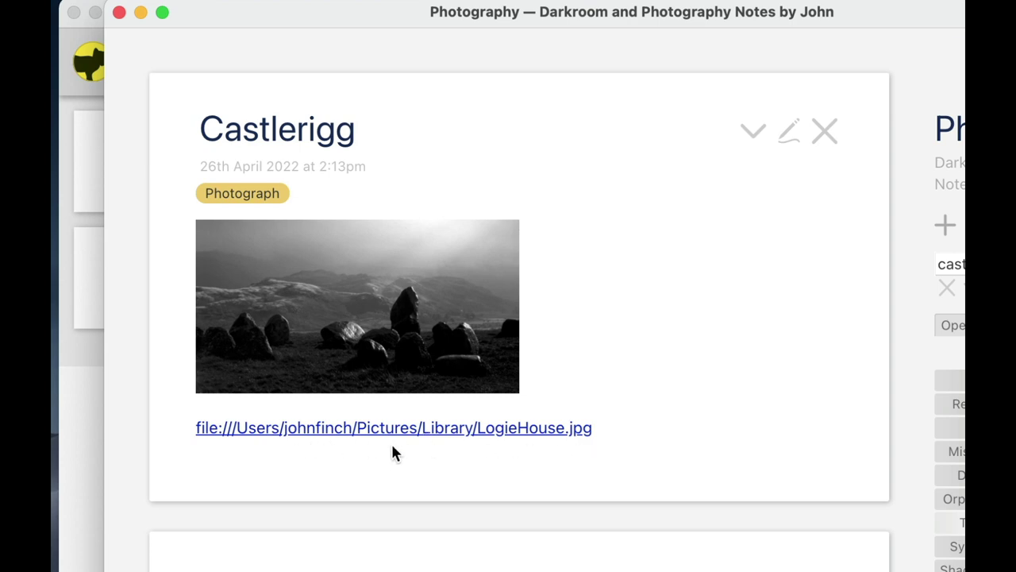
Give the LogieHouse.jpg file link the display text "Open photo of Logie House" with a | separator and save the Castlerigg tiddler.
left_click(789, 135)
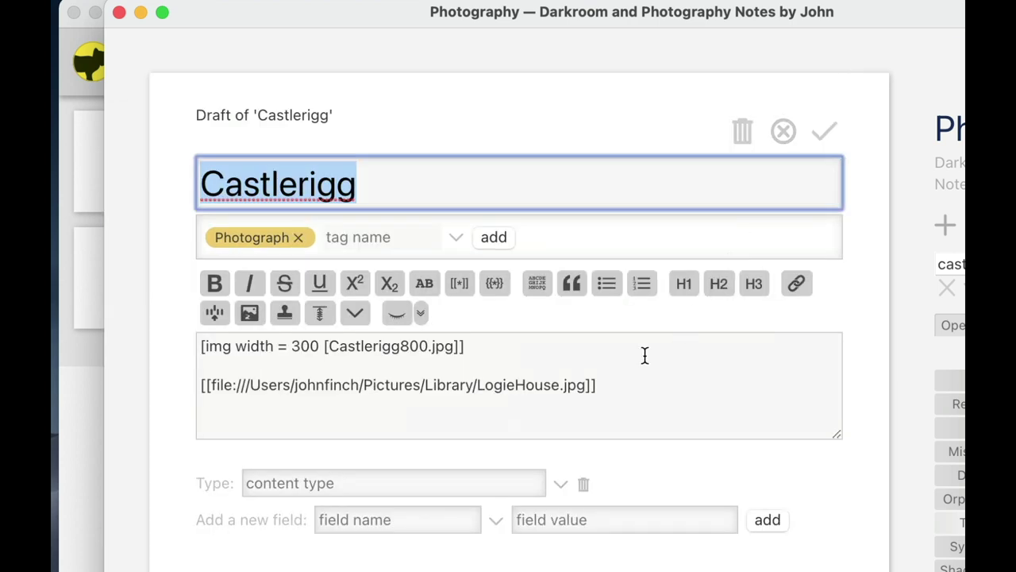
left_click(211, 387)
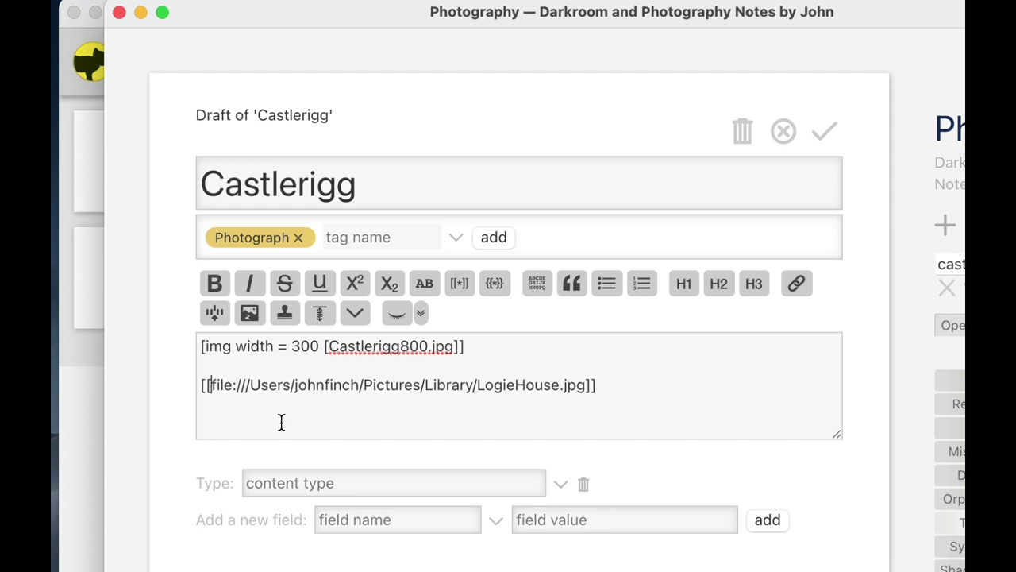
type("Open")
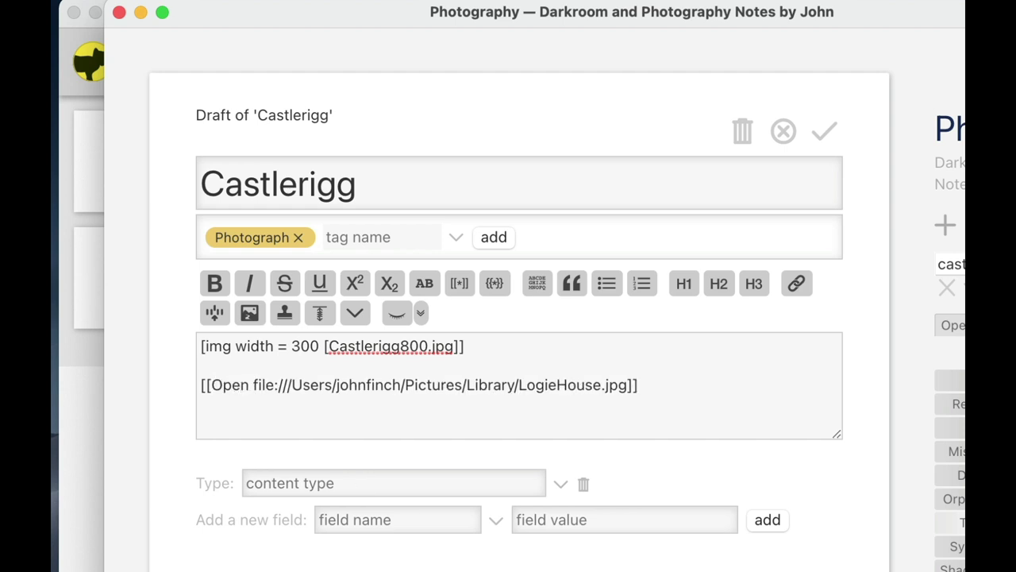
type(" photo of L")
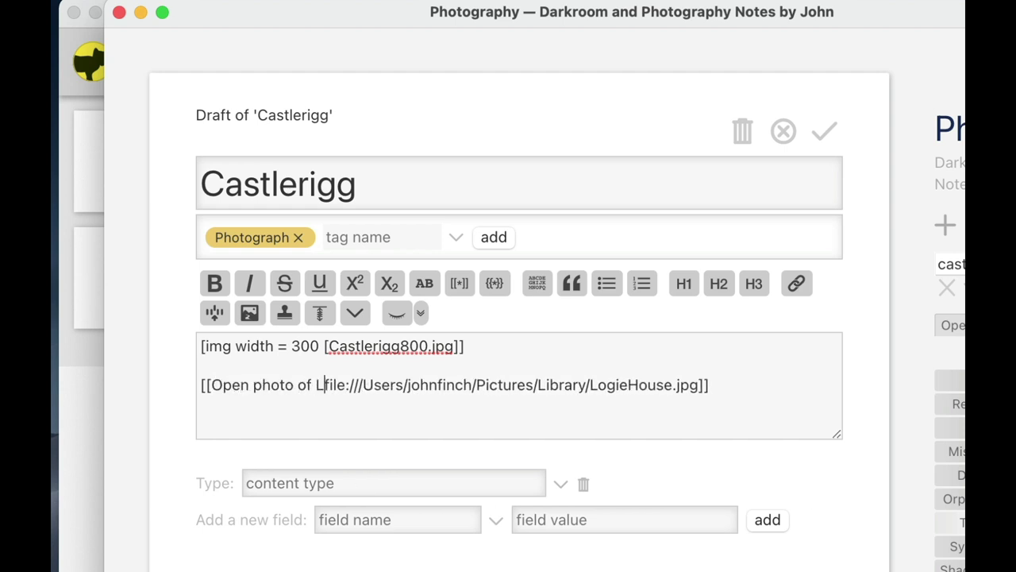
type("ogie Ho")
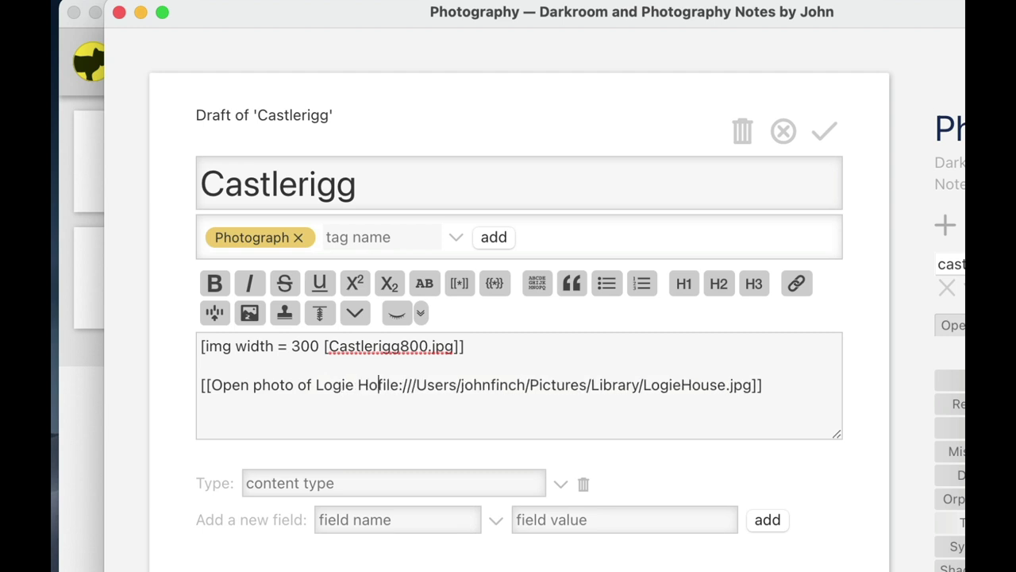
type("use")
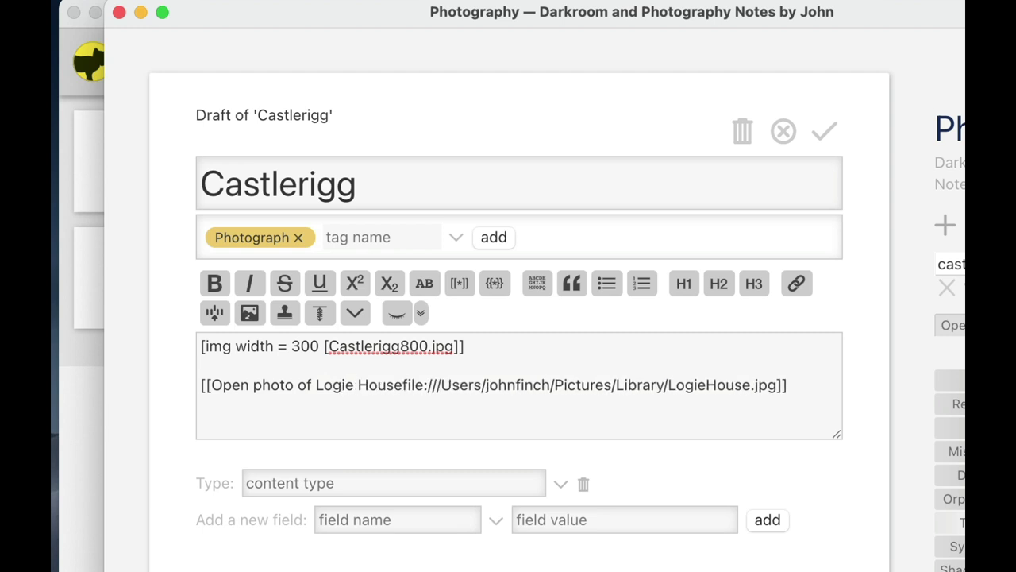
type("|")
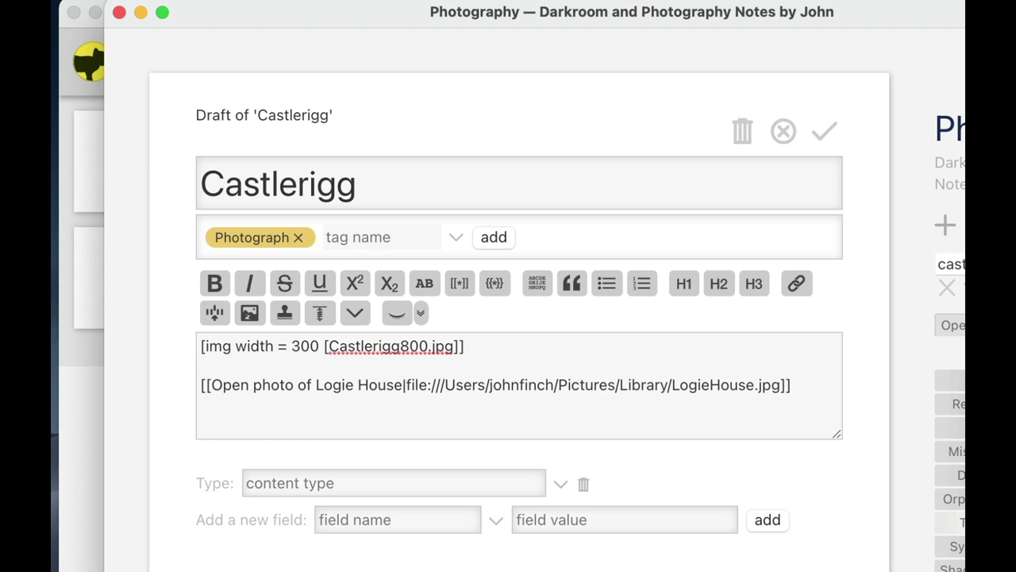
left_click_drag(210, 384, 400, 374)
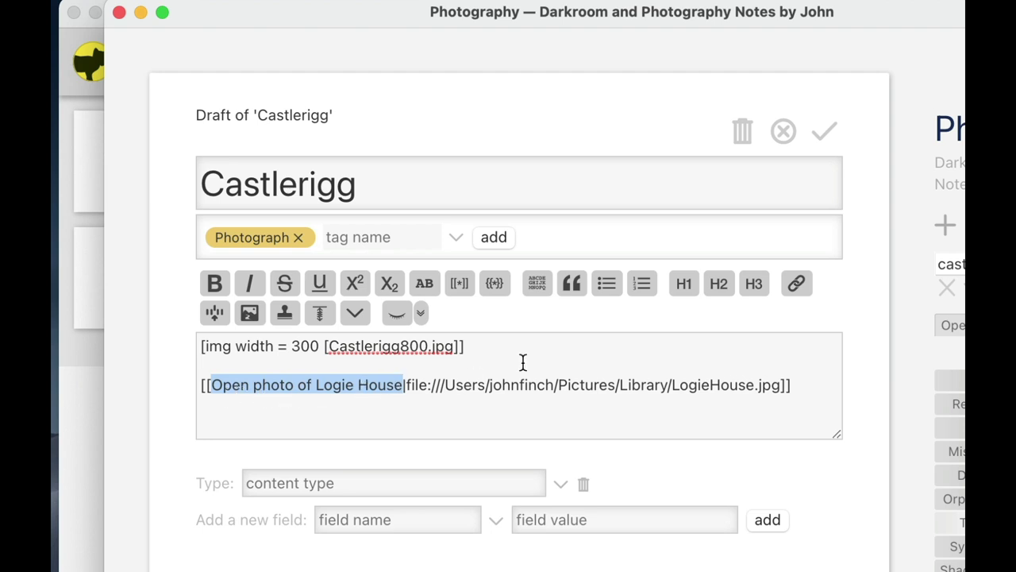
left_click(630, 385)
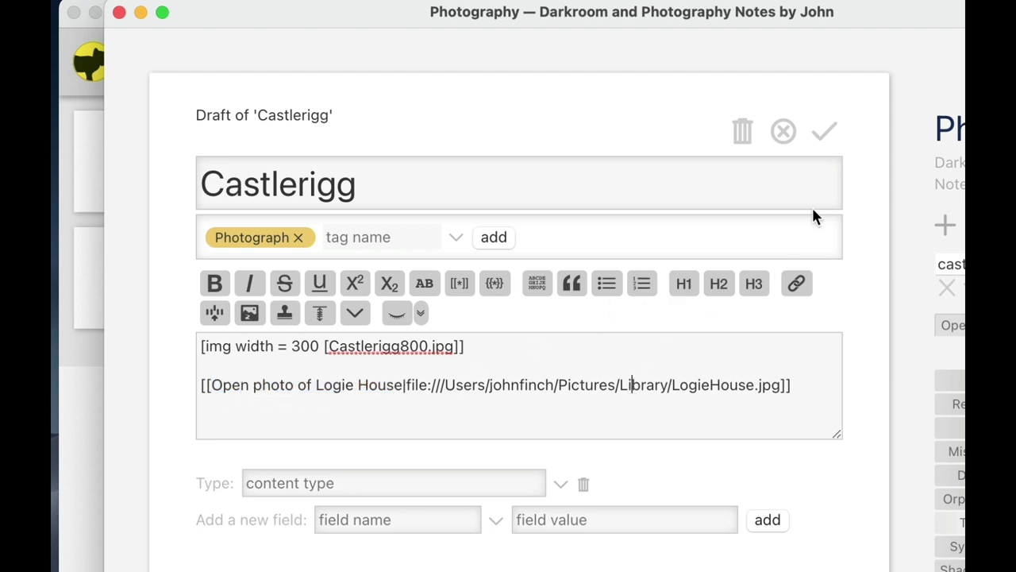
left_click(825, 140)
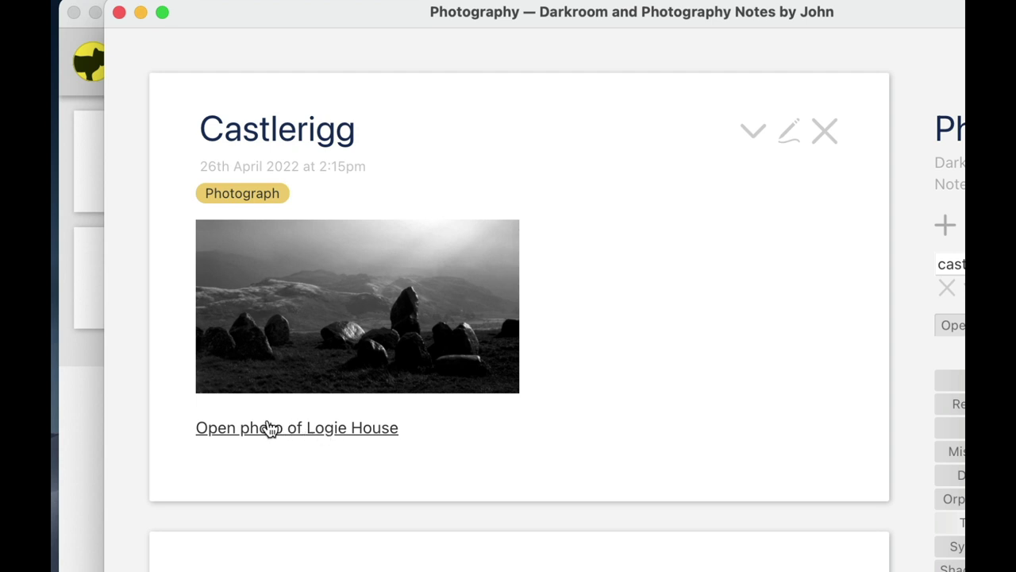
Test the "Open photo of Logie House" link, view the photograph and close its window.
left_click(319, 429)
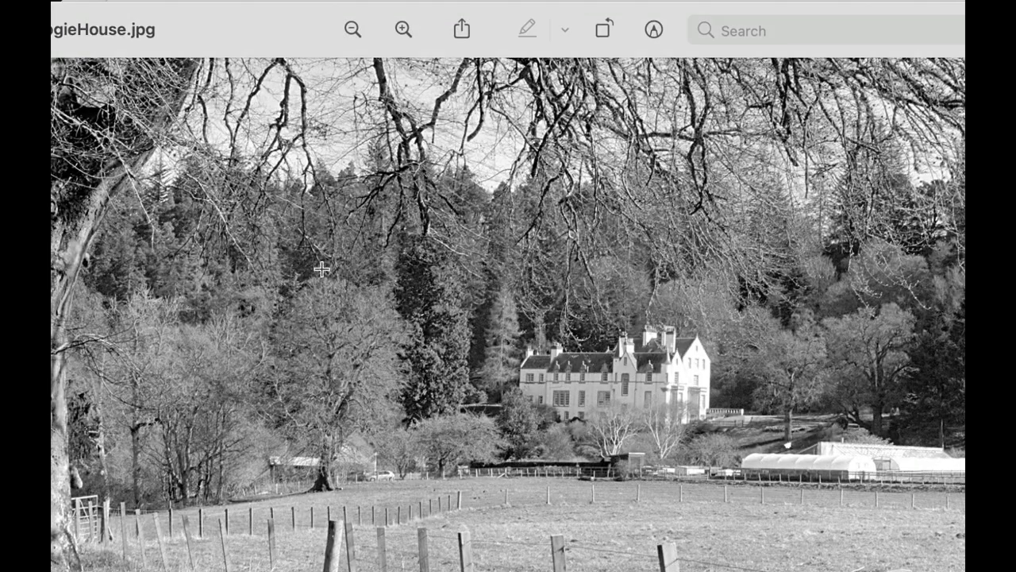
left_click_drag(254, 11, 434, 1)
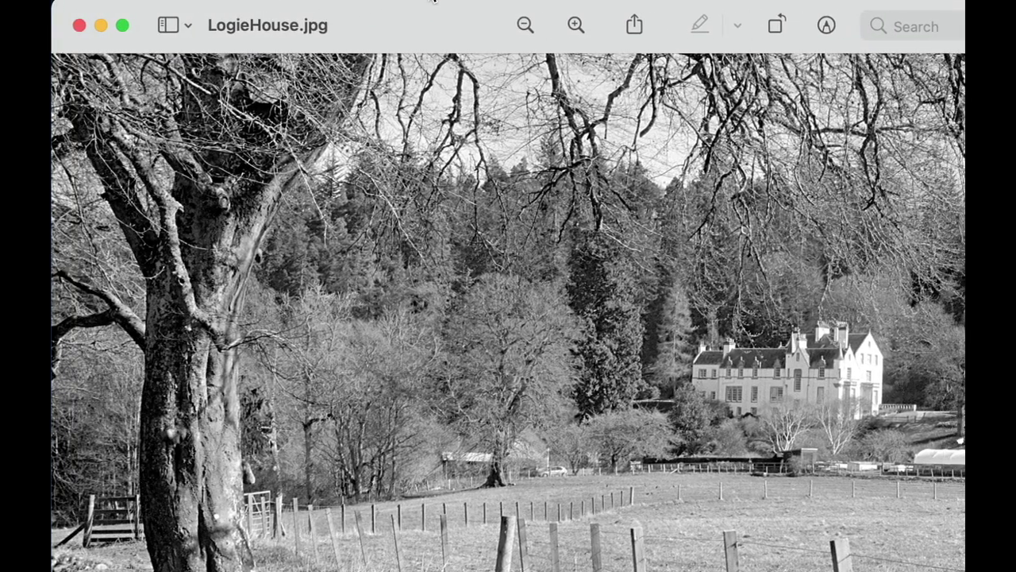
key("super+w")
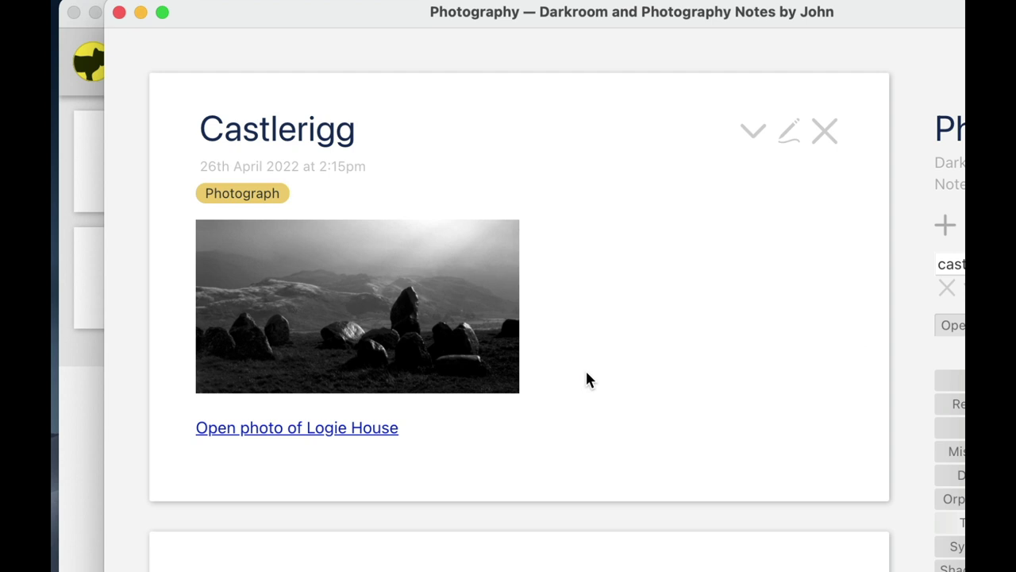
Replace the Logie House link text with img so the file:/// path embeds the image, and save the Castlerigg tiddler.
left_click(790, 133)
left_click(396, 396)
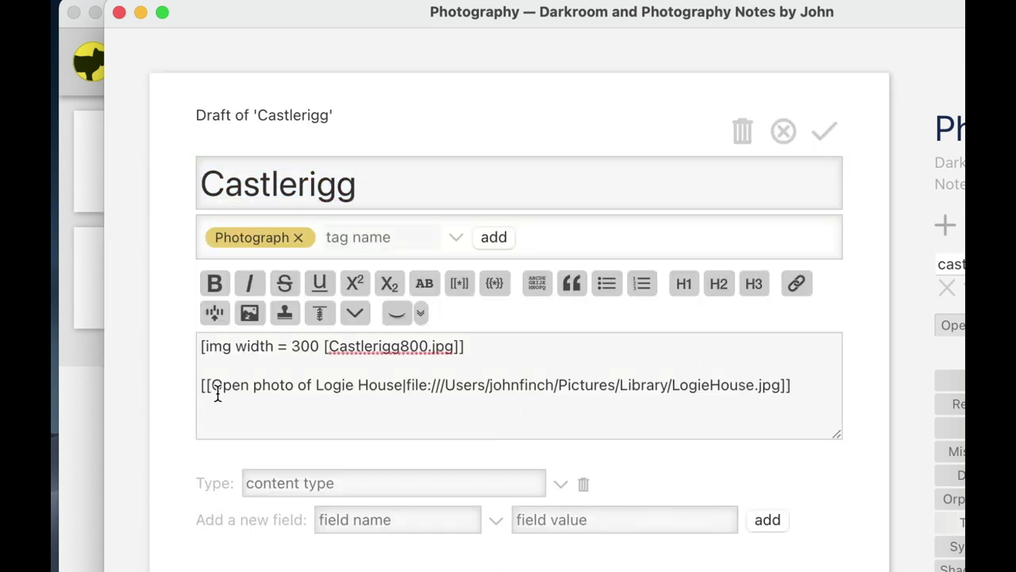
left_click_drag(212, 385, 407, 384)
type("img")
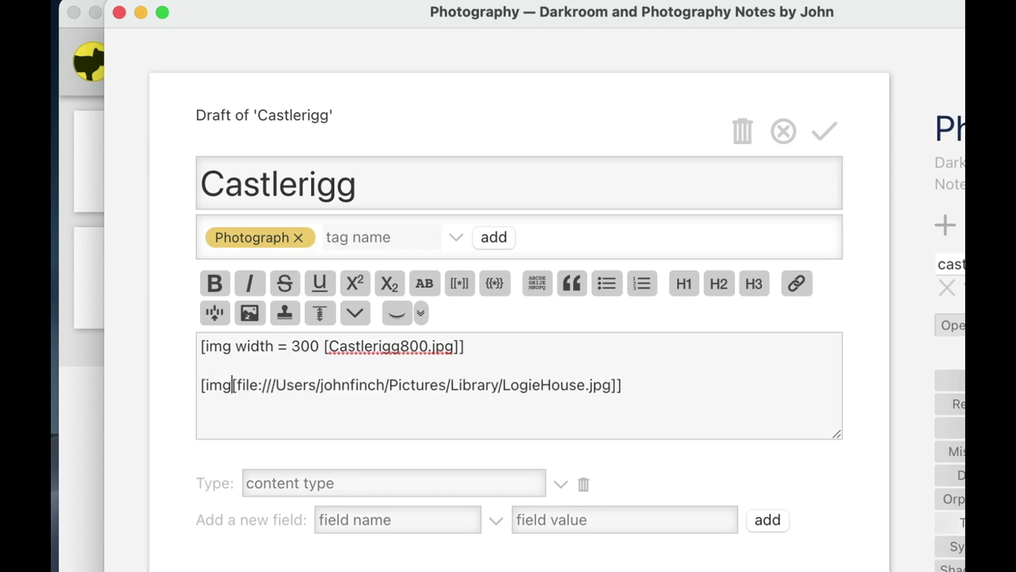
left_click(275, 385)
key("ctrl+Return")
scroll(735, 302, "up", 5)
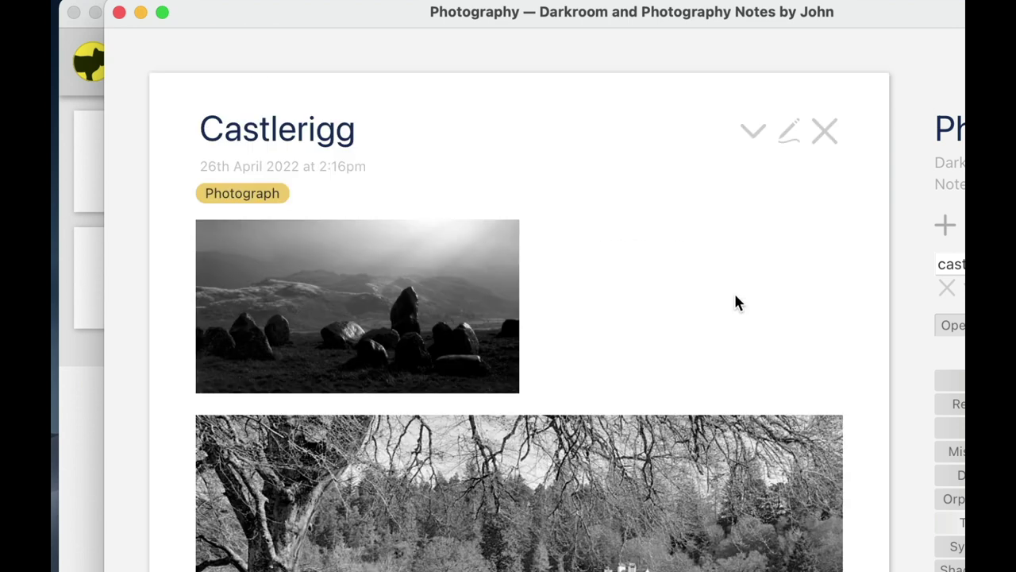
Reopen the Castlerigg tiddler for editing and copy the whole LogieHouse.jpg image line.
left_click(791, 130)
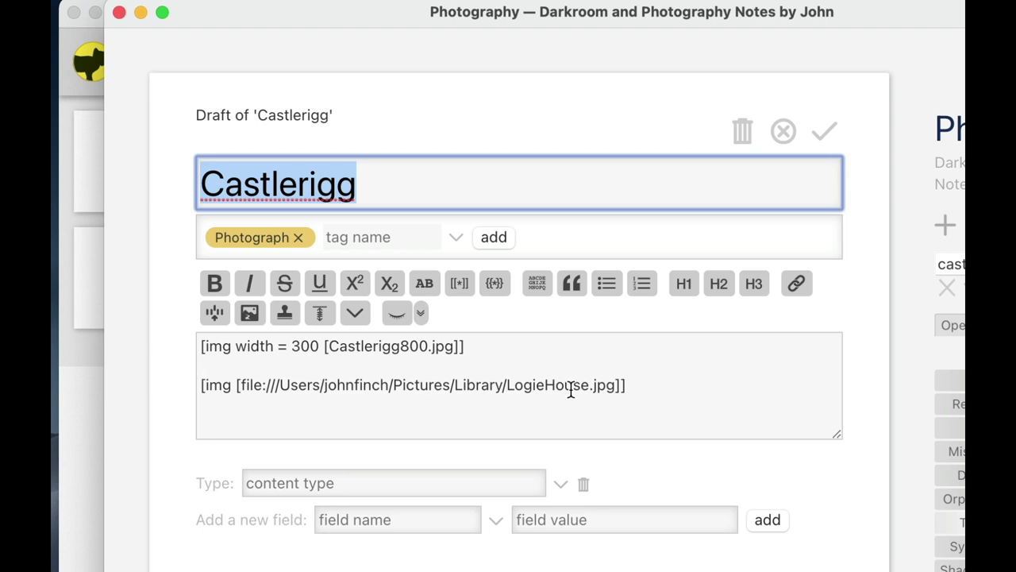
left_click_drag(648, 381, 197, 385)
key("super+c")
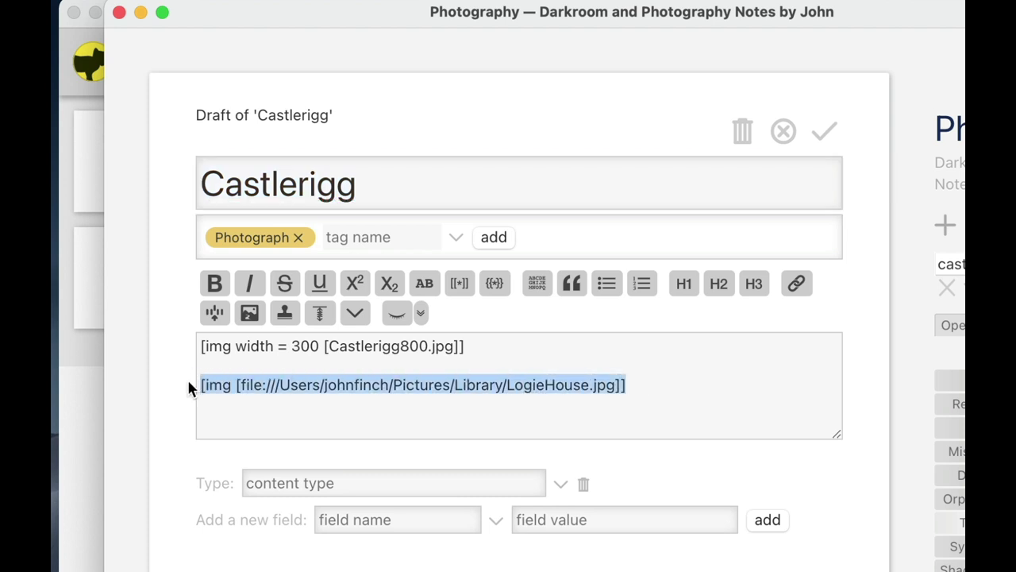
Create a new tiddler titled "Rose in a Bottle" and paste the copied LogieHouse.jpg image line into its text.
left_click(643, 398)
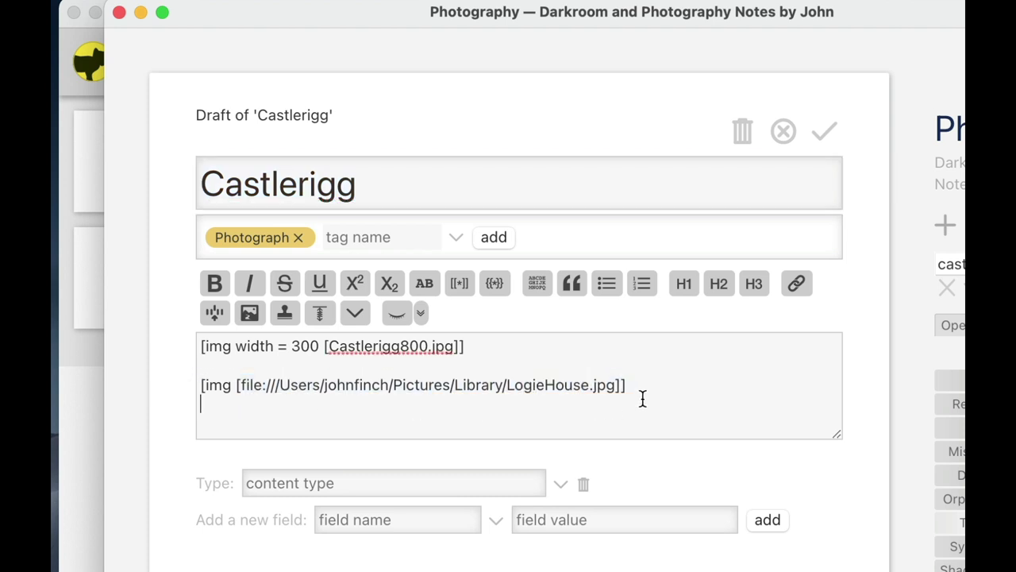
left_click(946, 226)
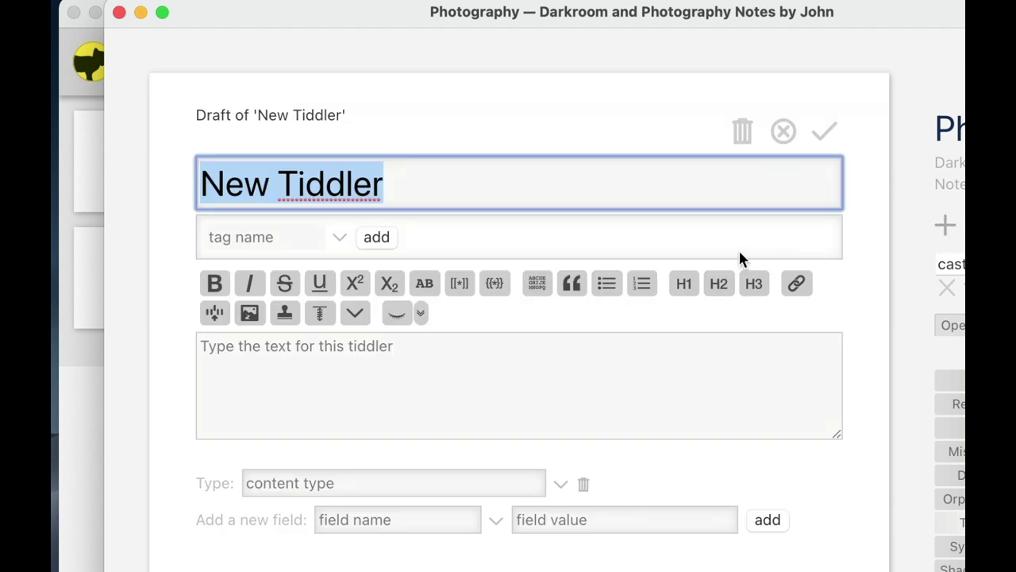
type("Rose in a ")
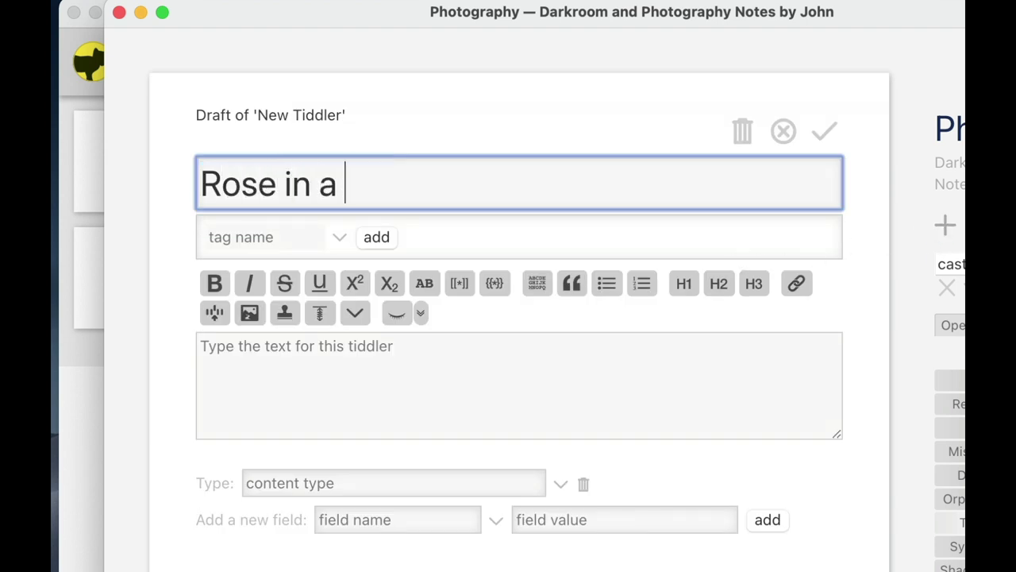
type("Bottle")
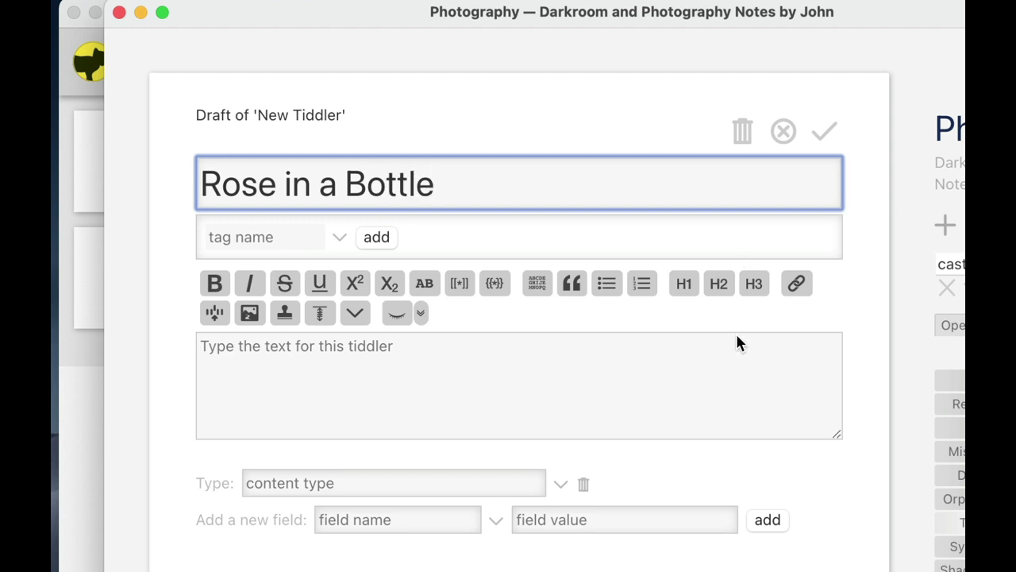
left_click(622, 389)
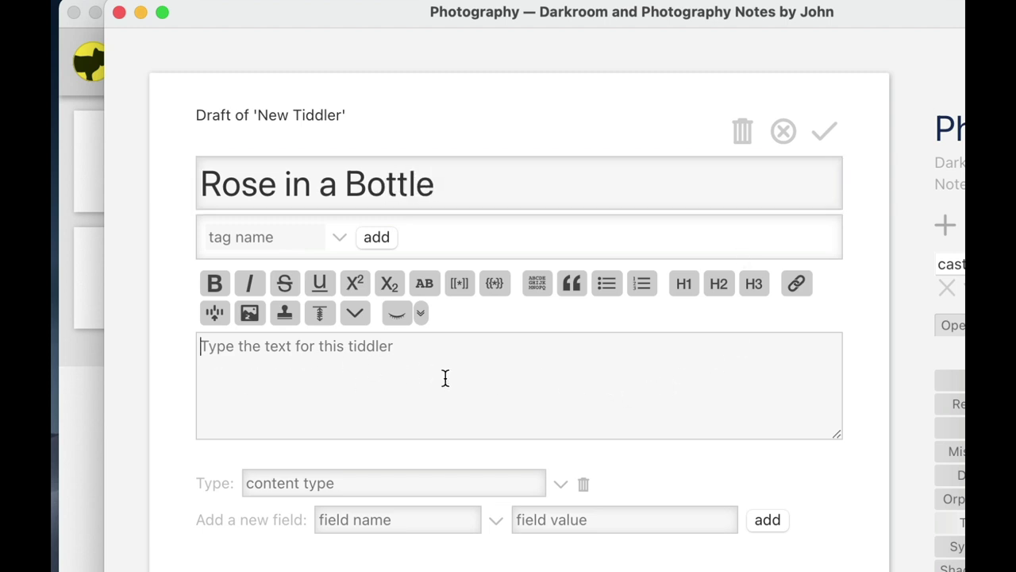
key("super+v")
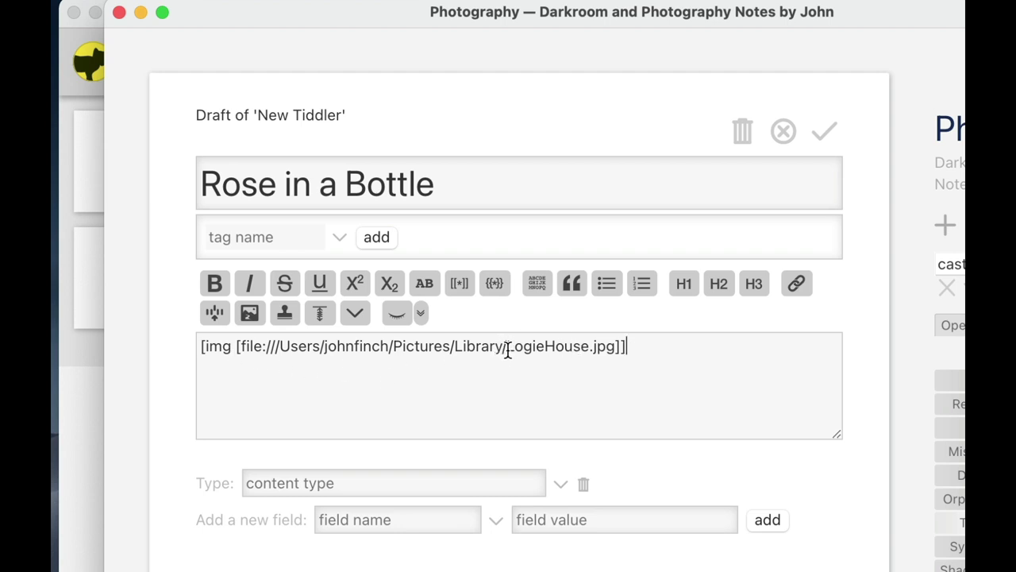
Check the rose photograph's file name in Finder's Library folder, replace LogieHouse in the image path with "Rose in a Bottle", and save the tiddler.
left_click_drag(508, 352, 592, 349)
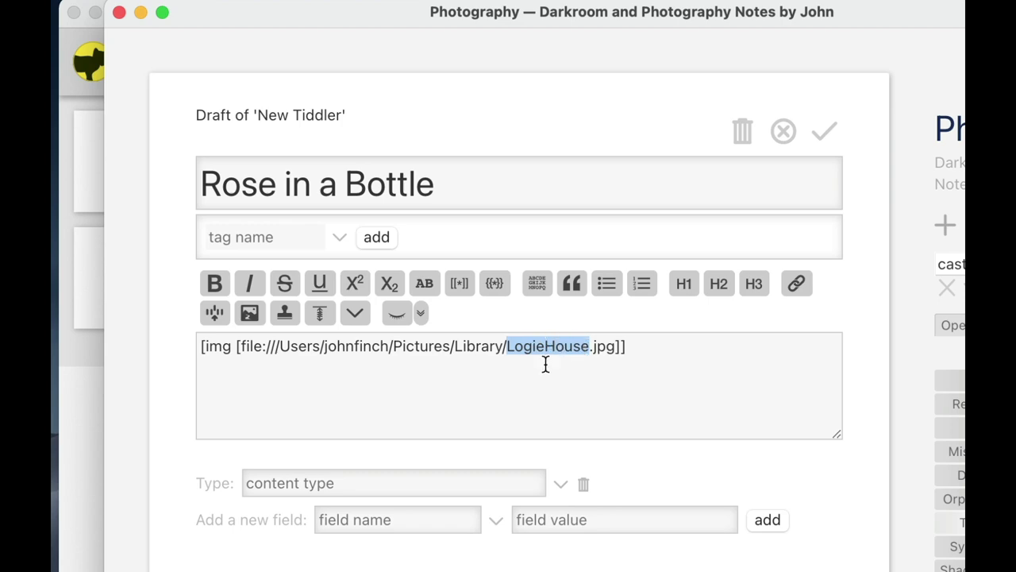
key("super+Tab")
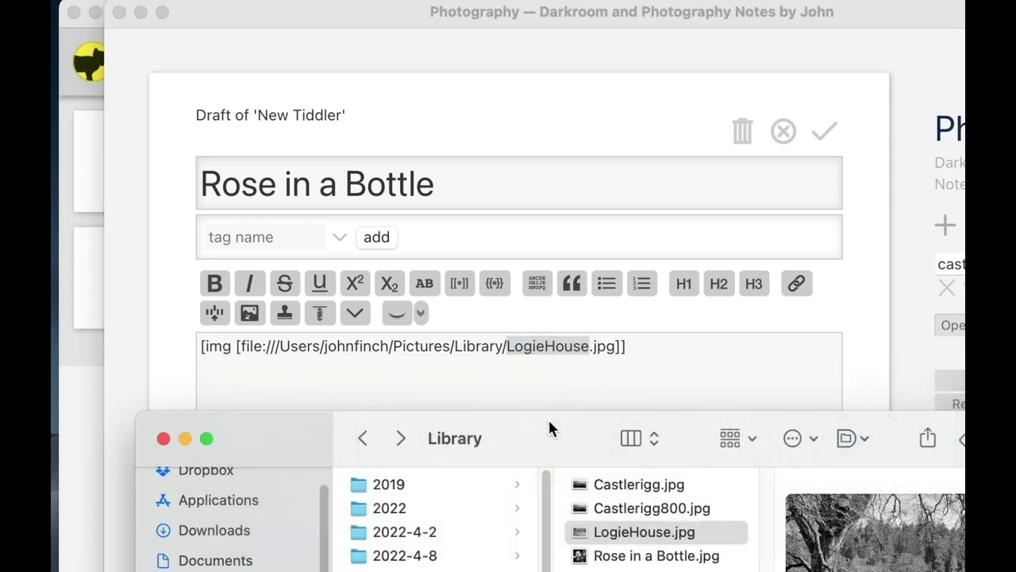
left_click_drag(511, 347, 470, 275)
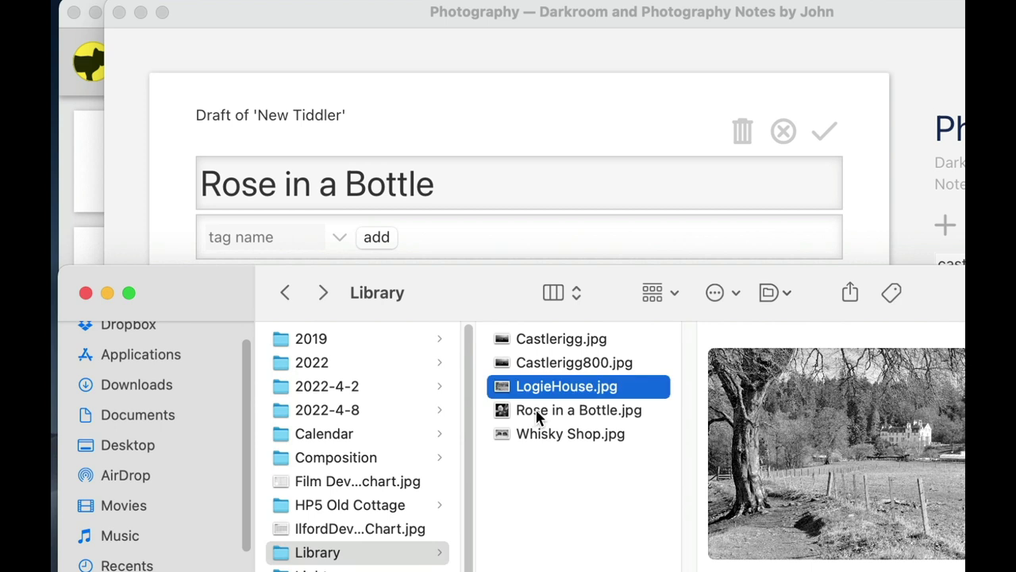
left_click(525, 412)
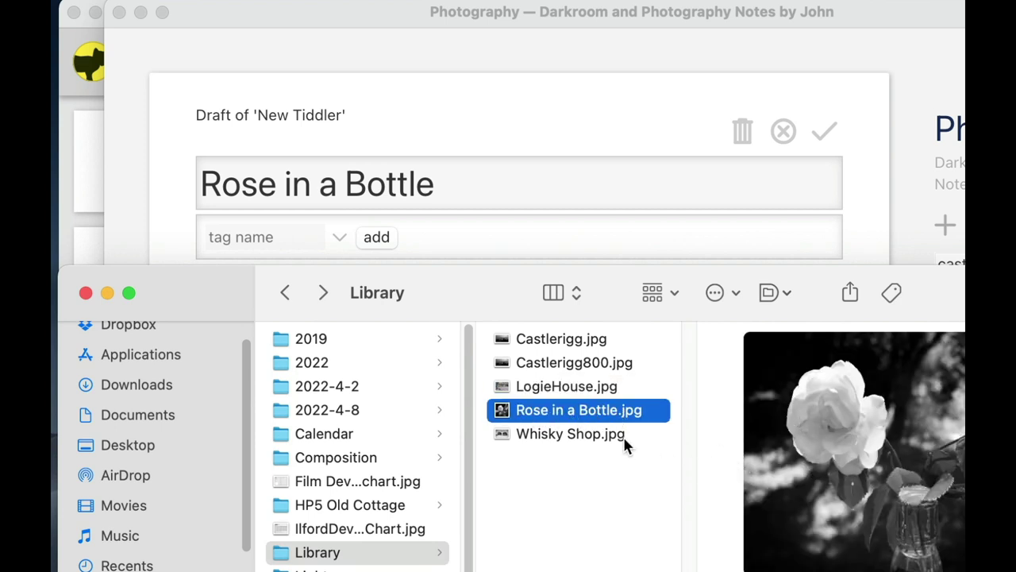
key("super+Tab")
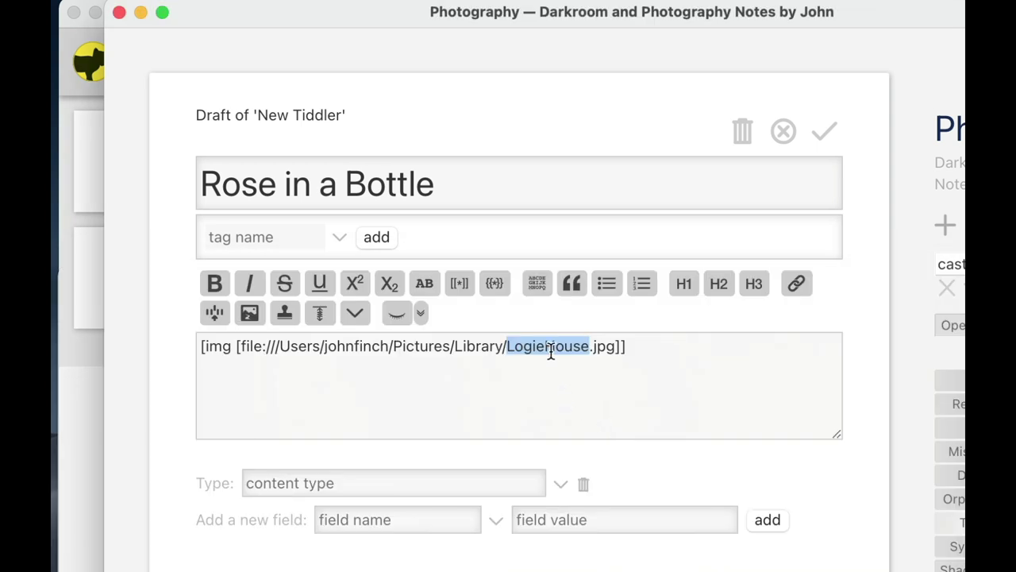
type("Rose ")
type("in a Bottl")
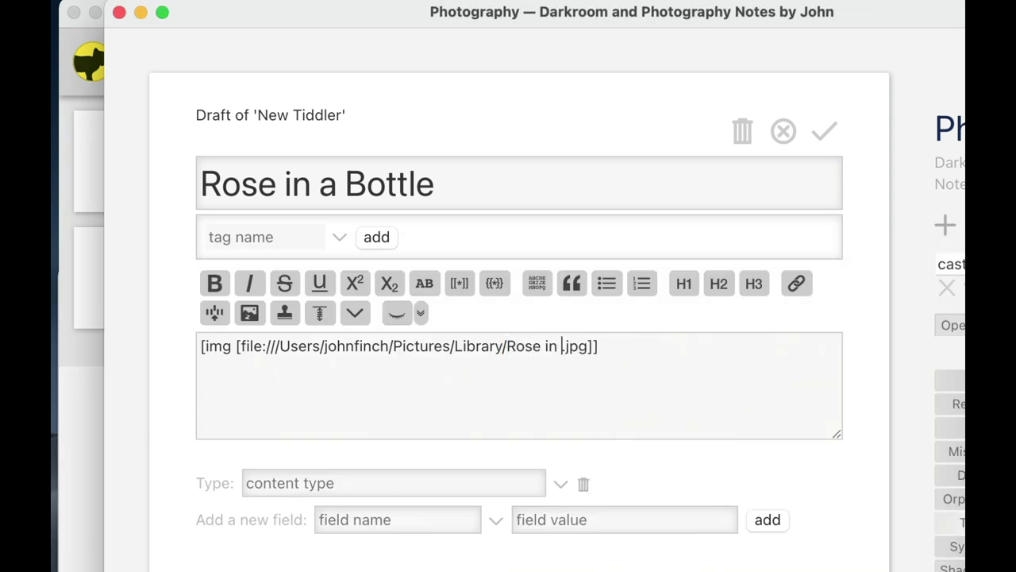
type("e")
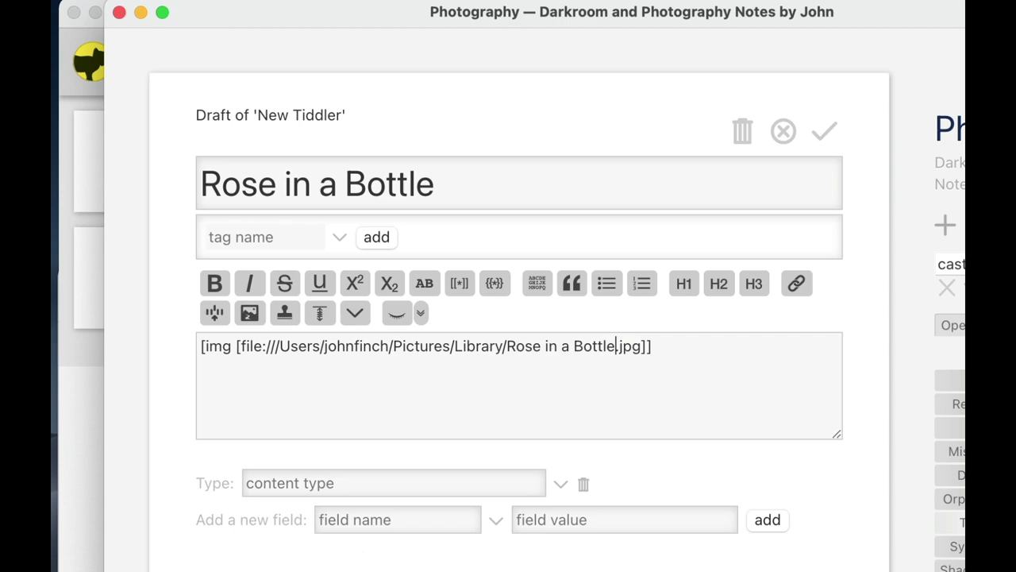
left_click(823, 135)
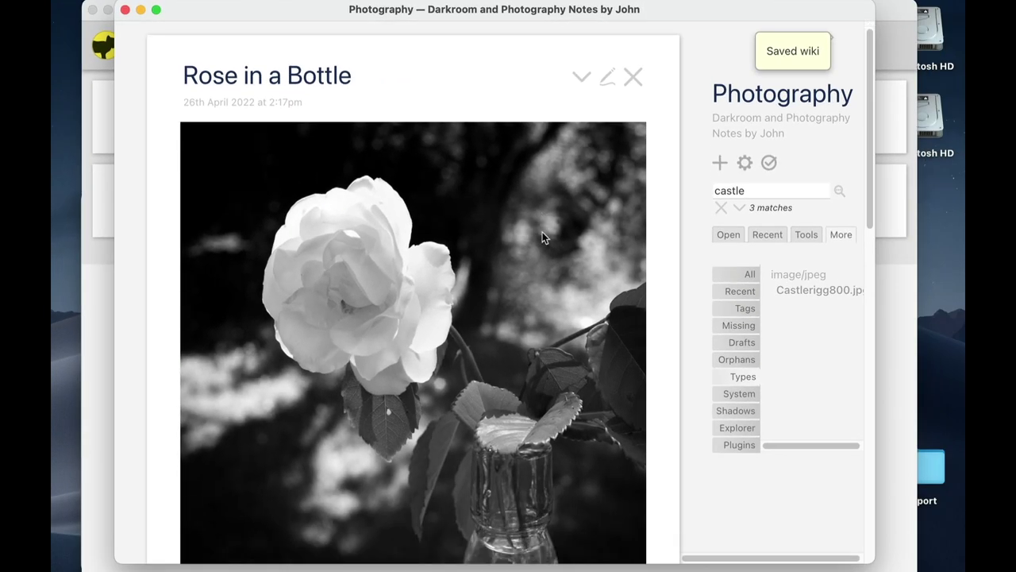
scroll(597, 259, "down", 5)
scroll(597, 260, "up", 5)
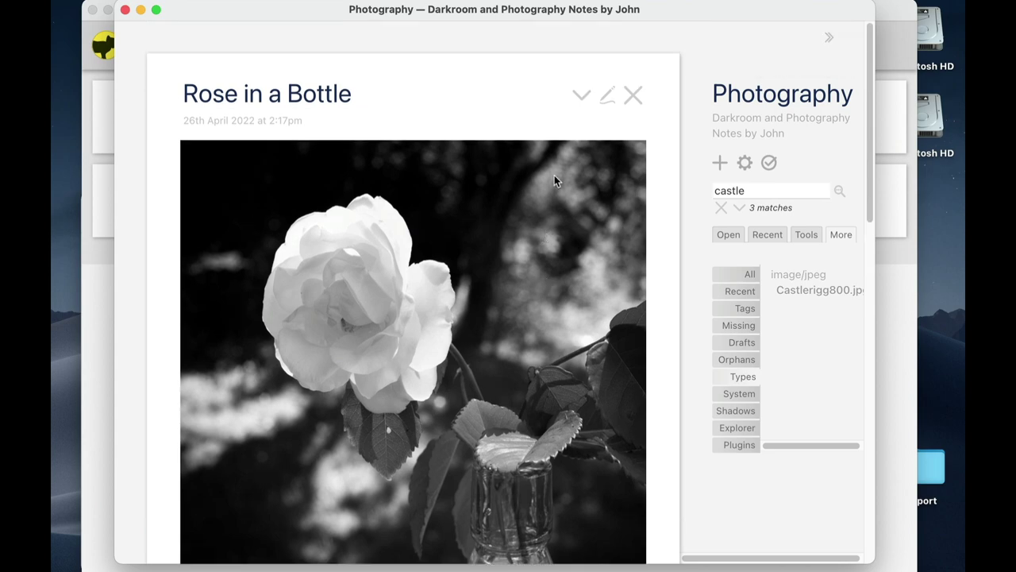
Reopen the Rose in a Bottle tiddler for editing and add width = 400 to its image line.
left_click(605, 99)
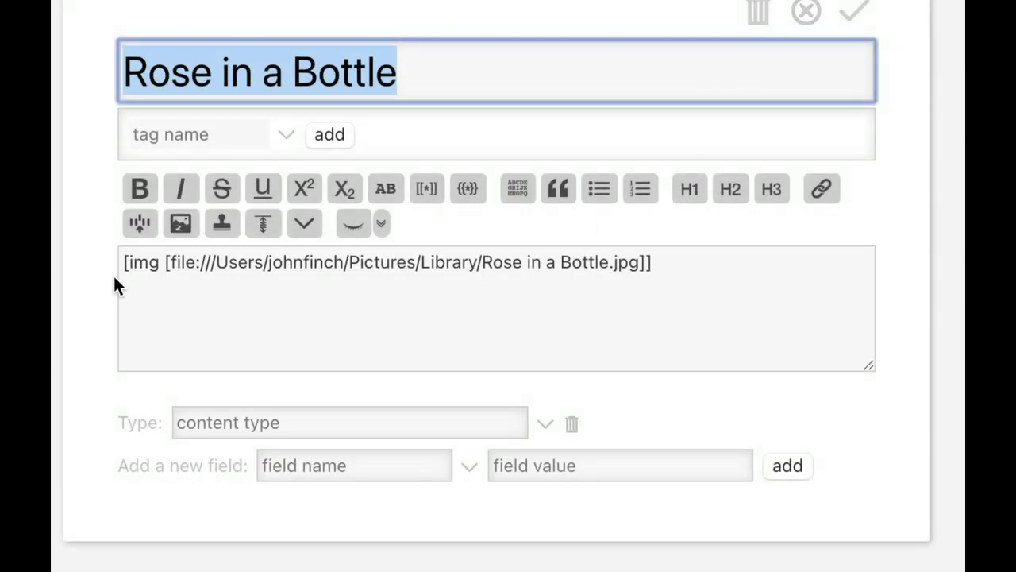
left_click_drag(121, 263, 658, 263)
left_click(662, 262)
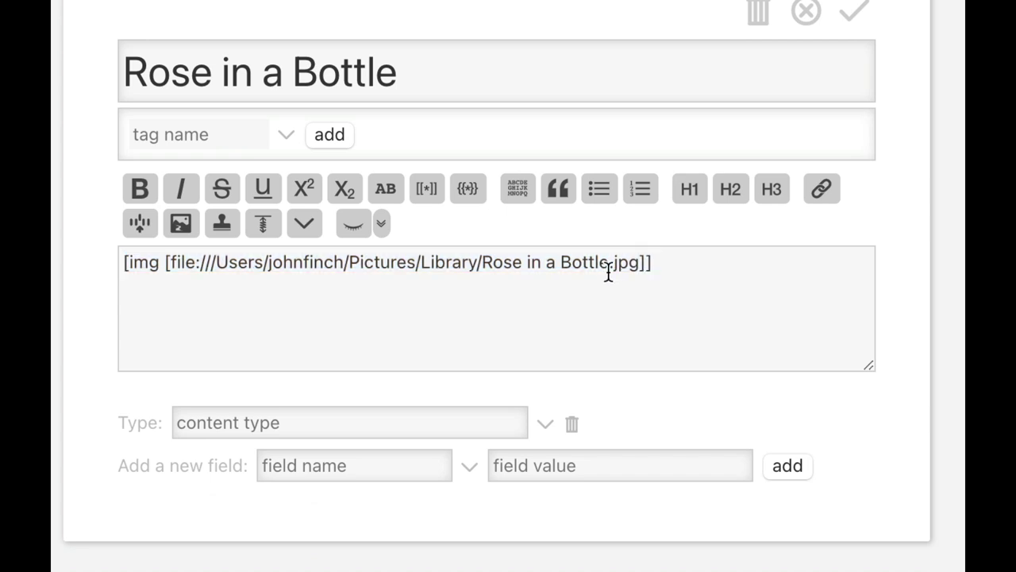
left_click(167, 268)
type("width =")
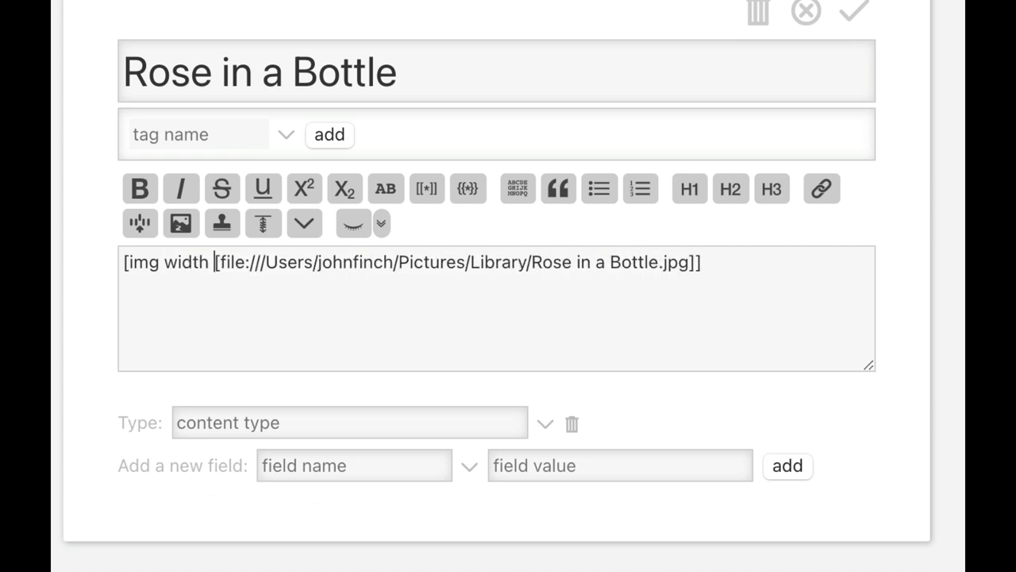
type(" 400")
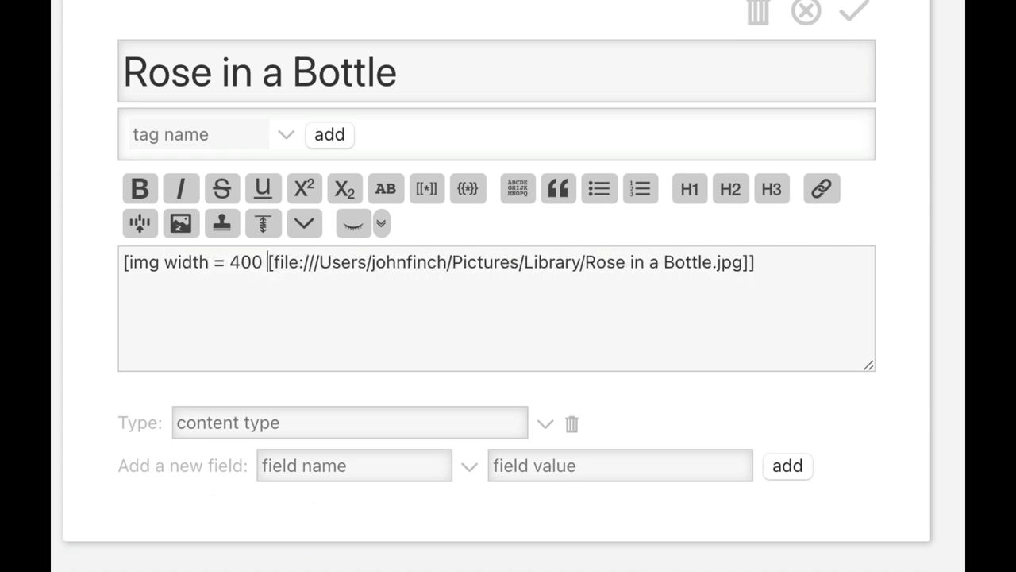
Add "This photograph was used to demonstrate duplex metering on Youtube." above the image line, separated by a blank line, and save the tiddler.
left_click(123, 263)
key("Return")
key("Return")
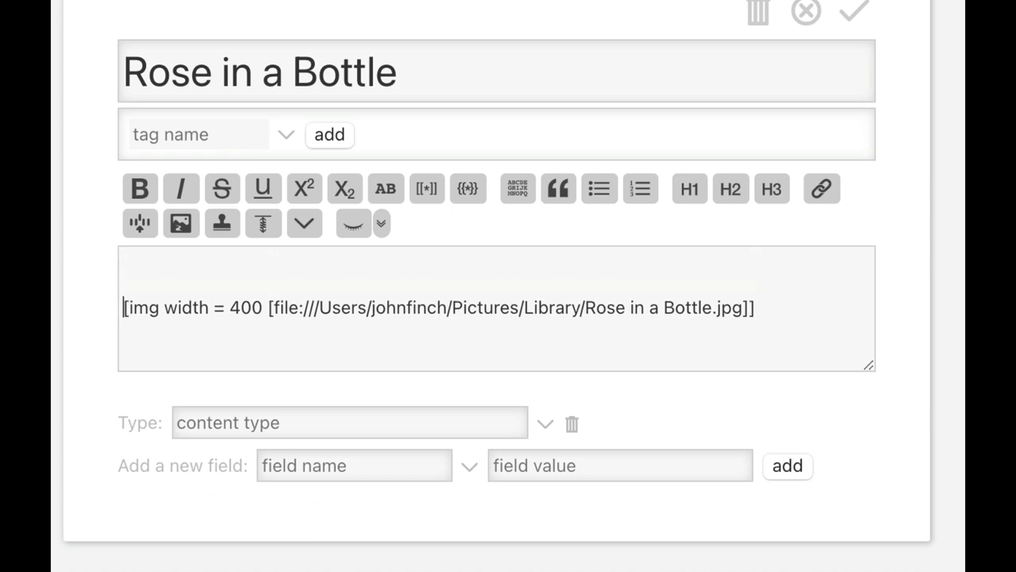
key("Up")
key("Up")
type("This photo")
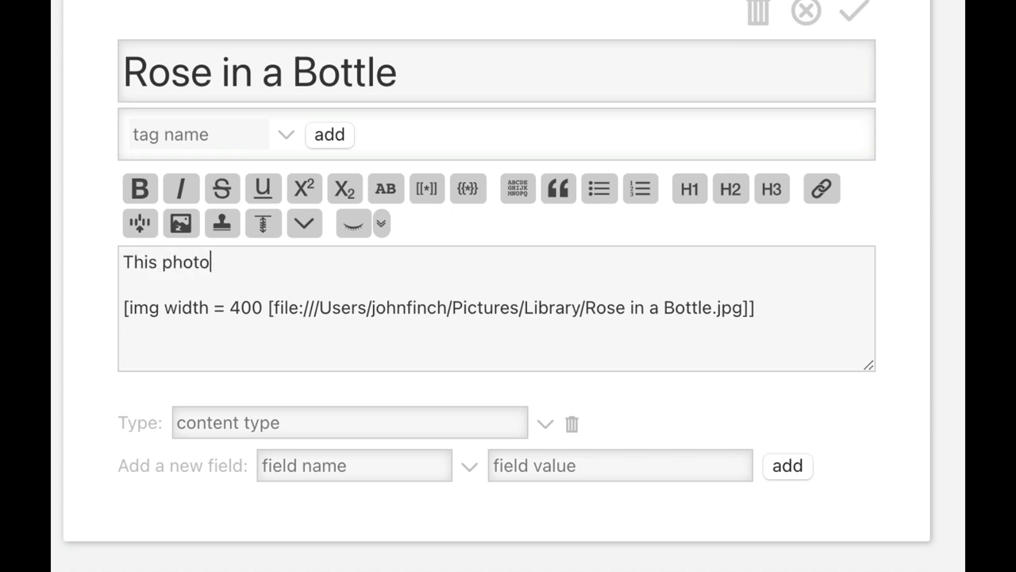
type("graph was us")
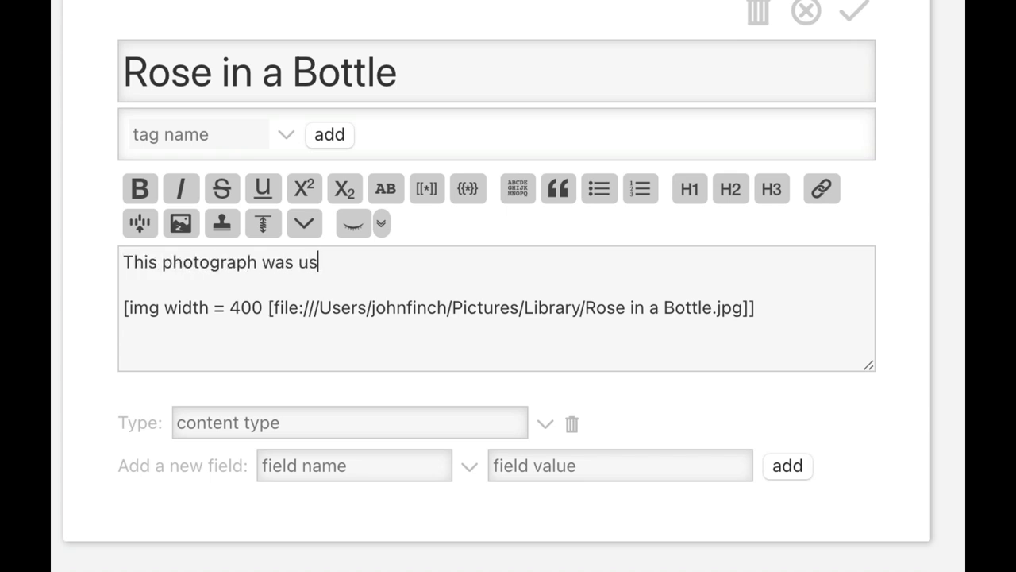
type("ed to demon")
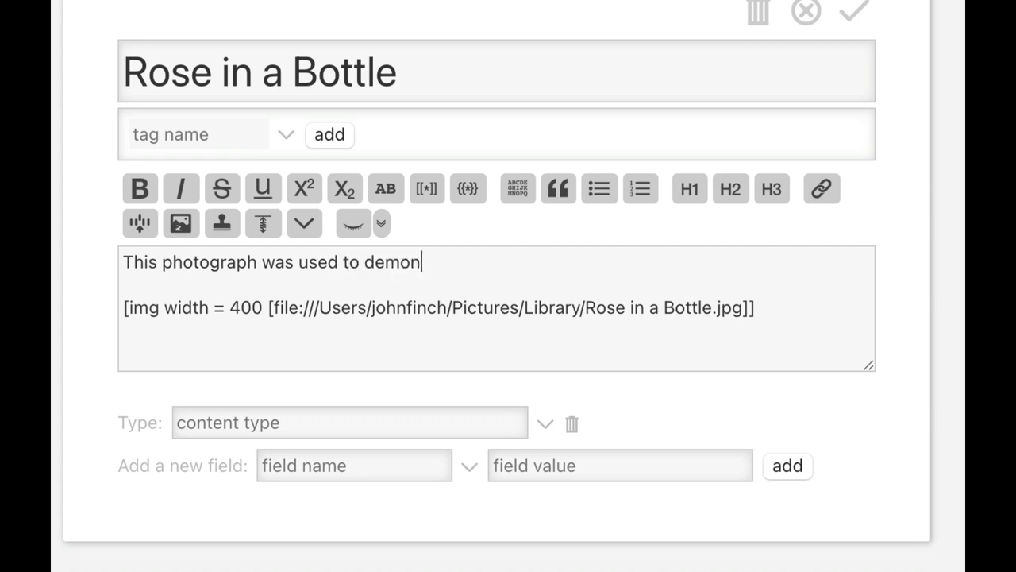
type("strate duplex metering on")
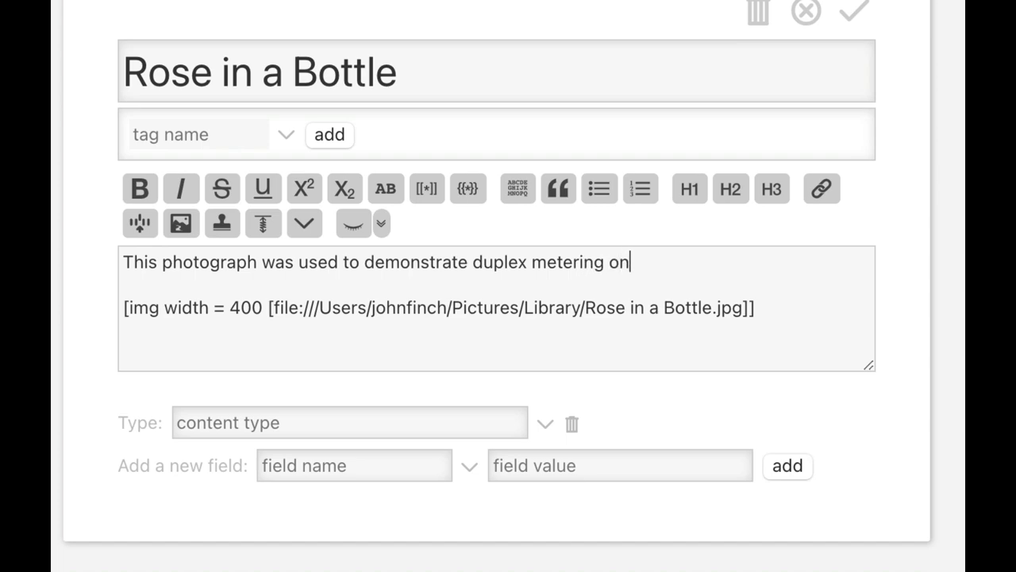
type(" Youtube.")
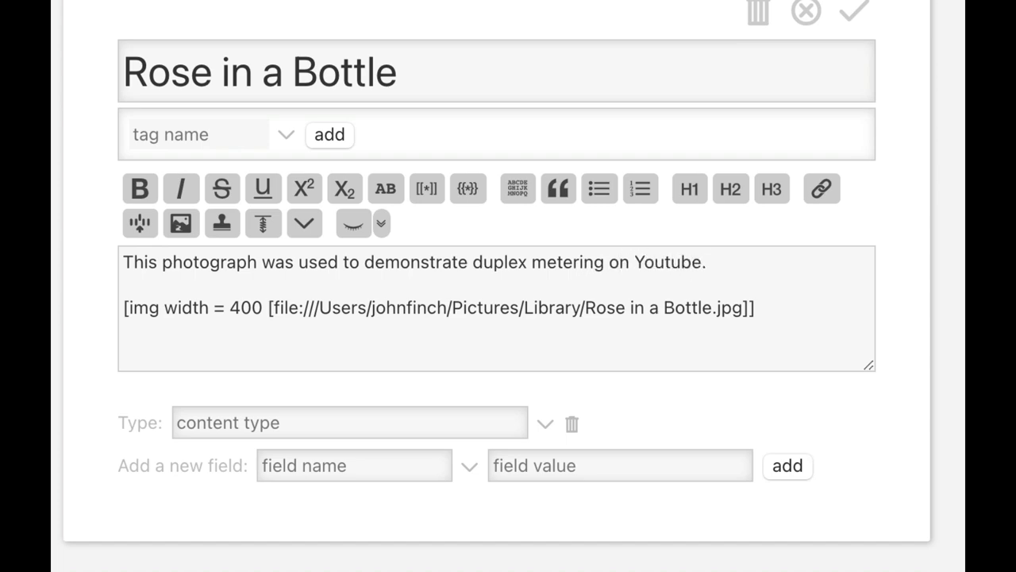
left_click(858, 14)
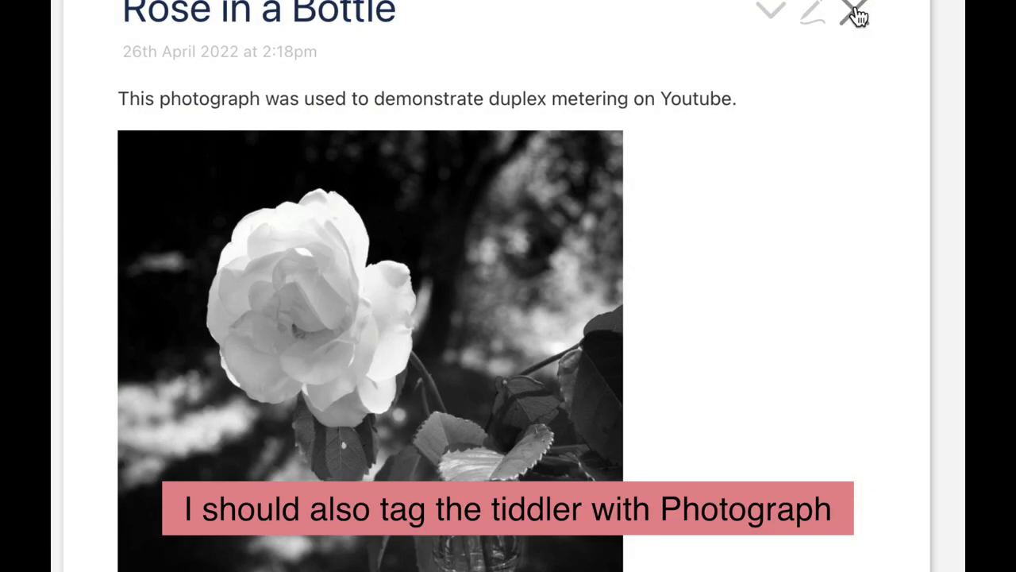
left_click_drag(127, 99, 739, 101)
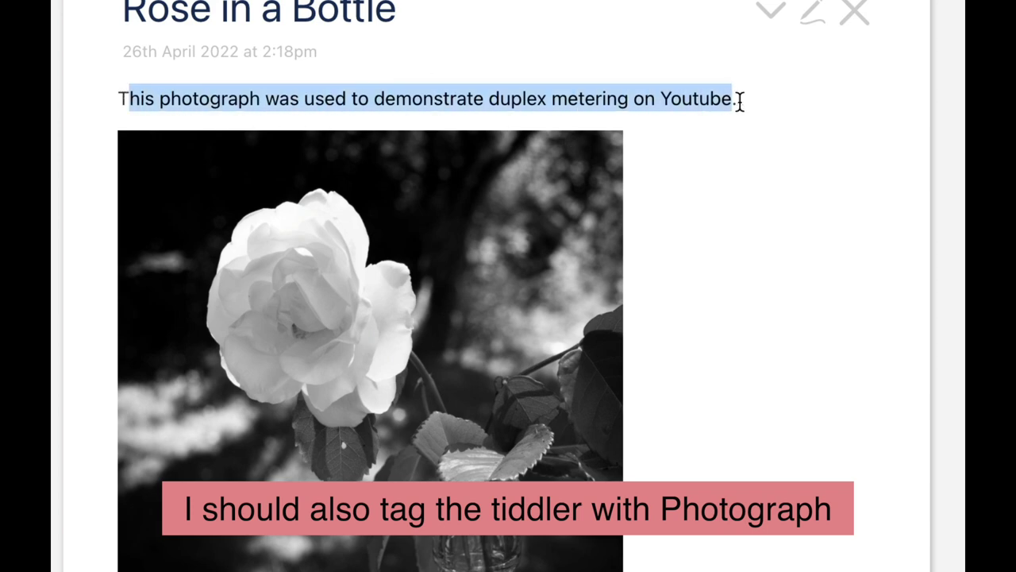
left_click(752, 157)
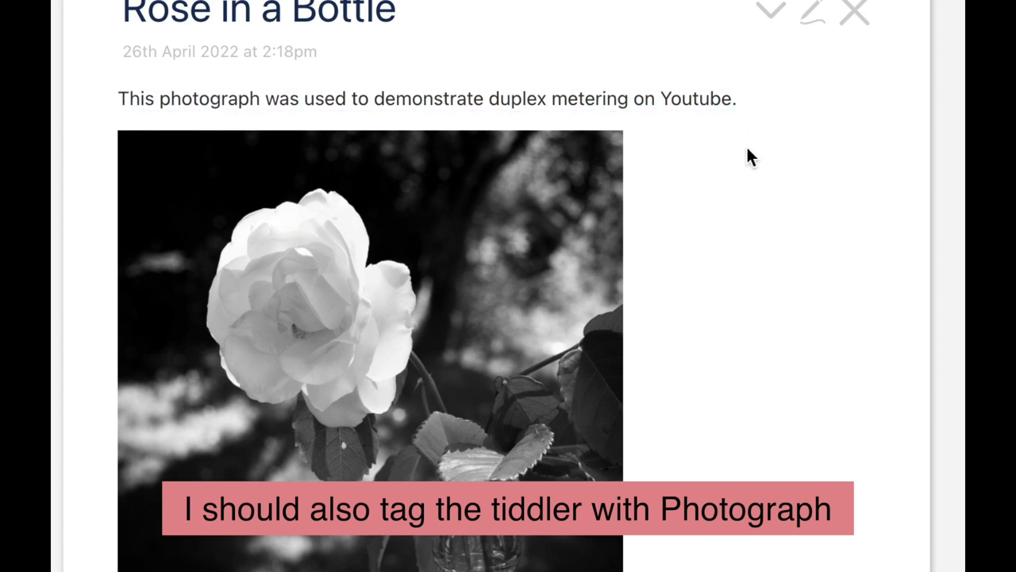